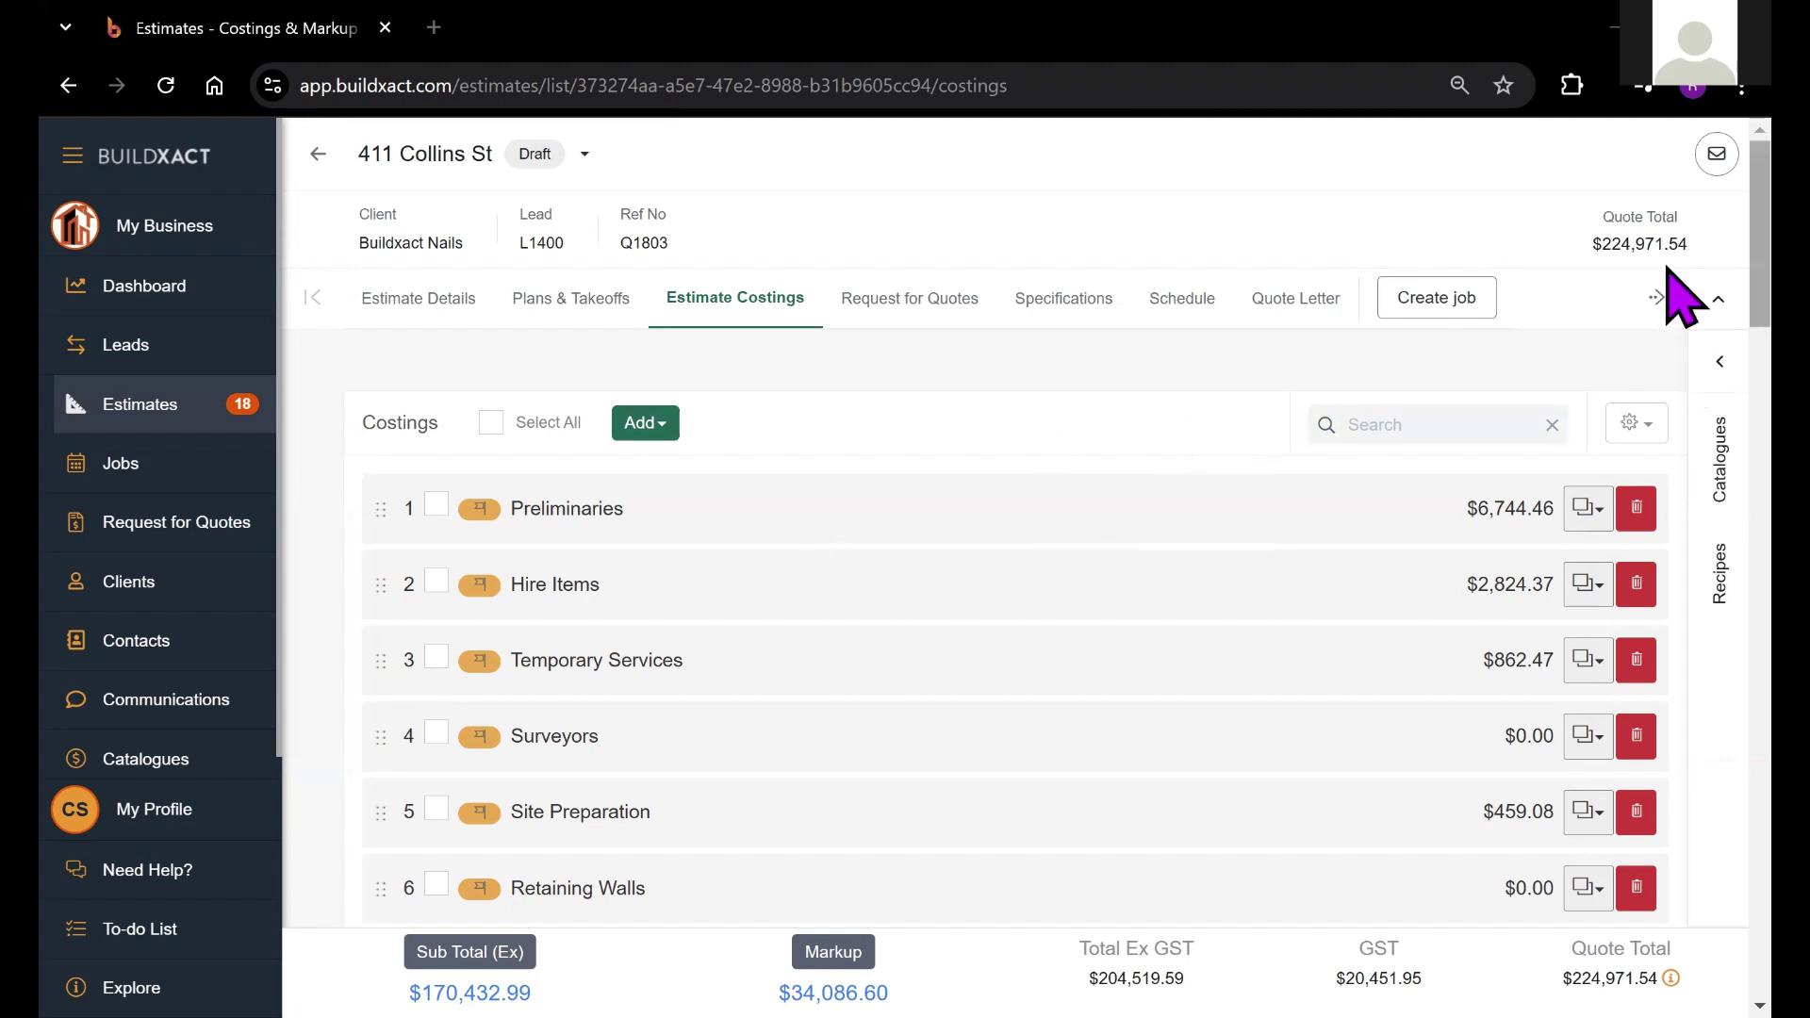
Step: Add a new estimate item named Bricks to the Bricklayer category
scroll(1672, 296, down, 5)
click(786, 401)
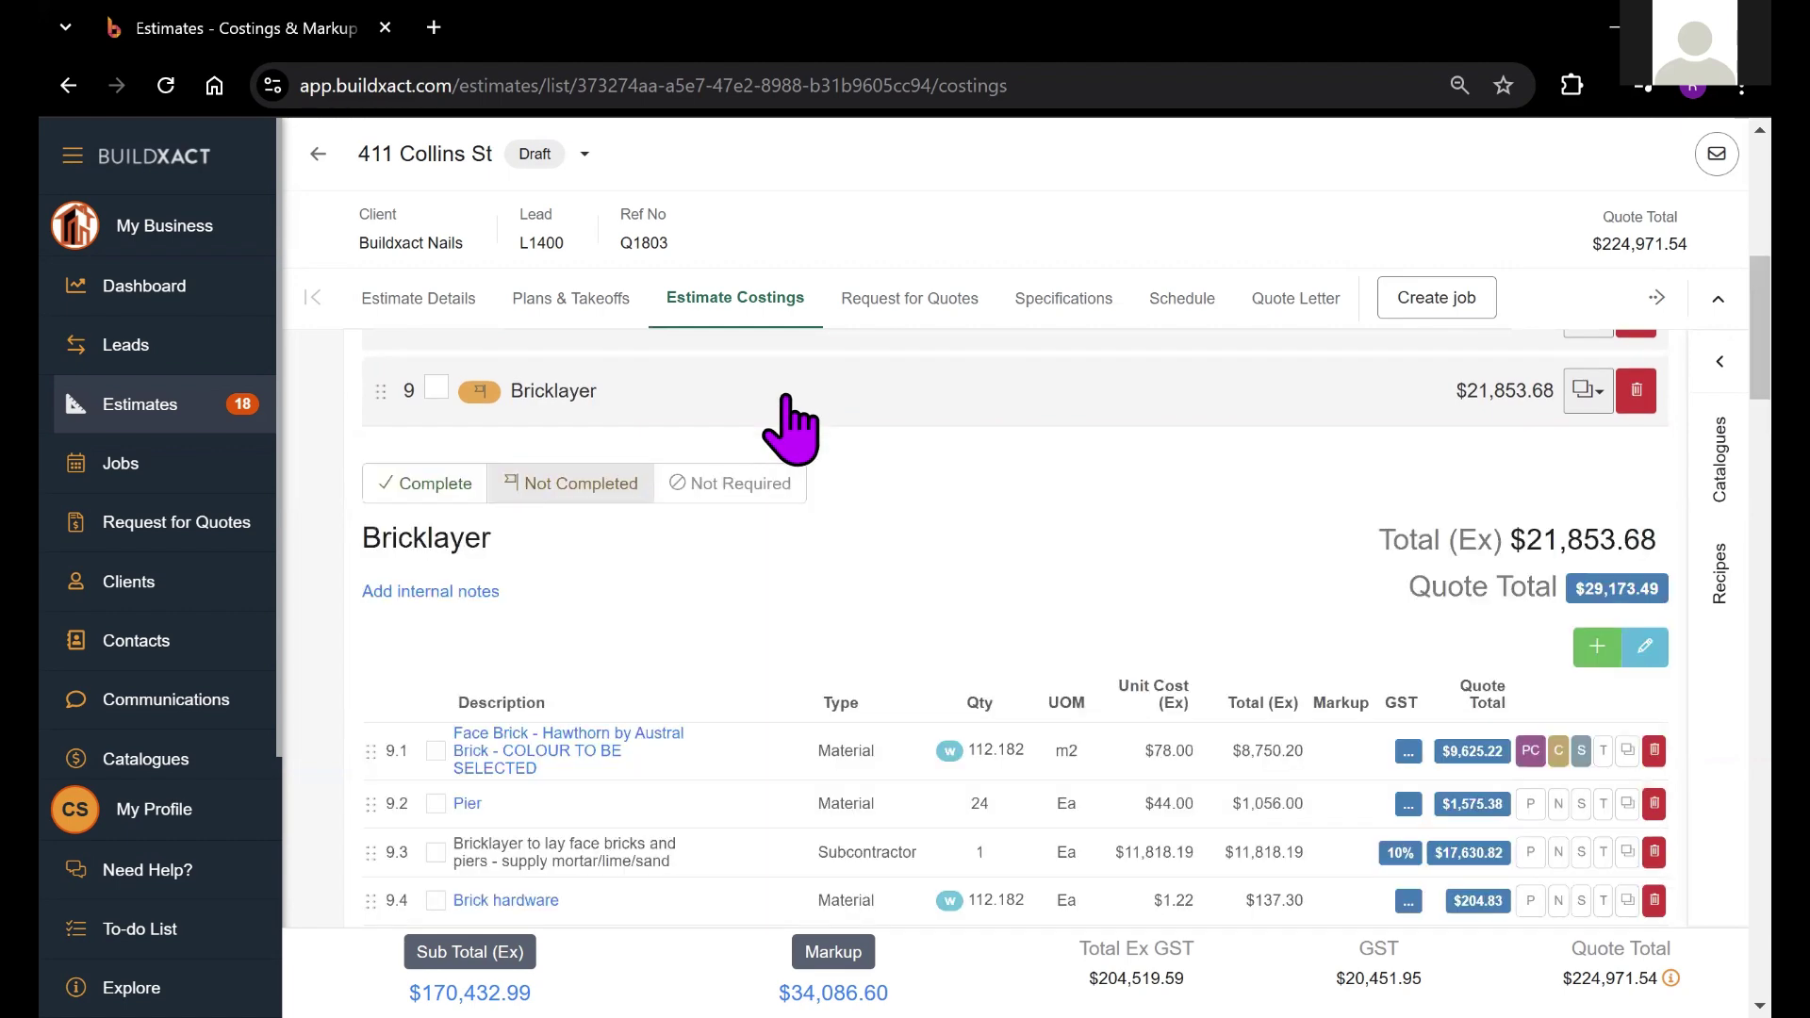
drag(1728, 336, 1732, 490)
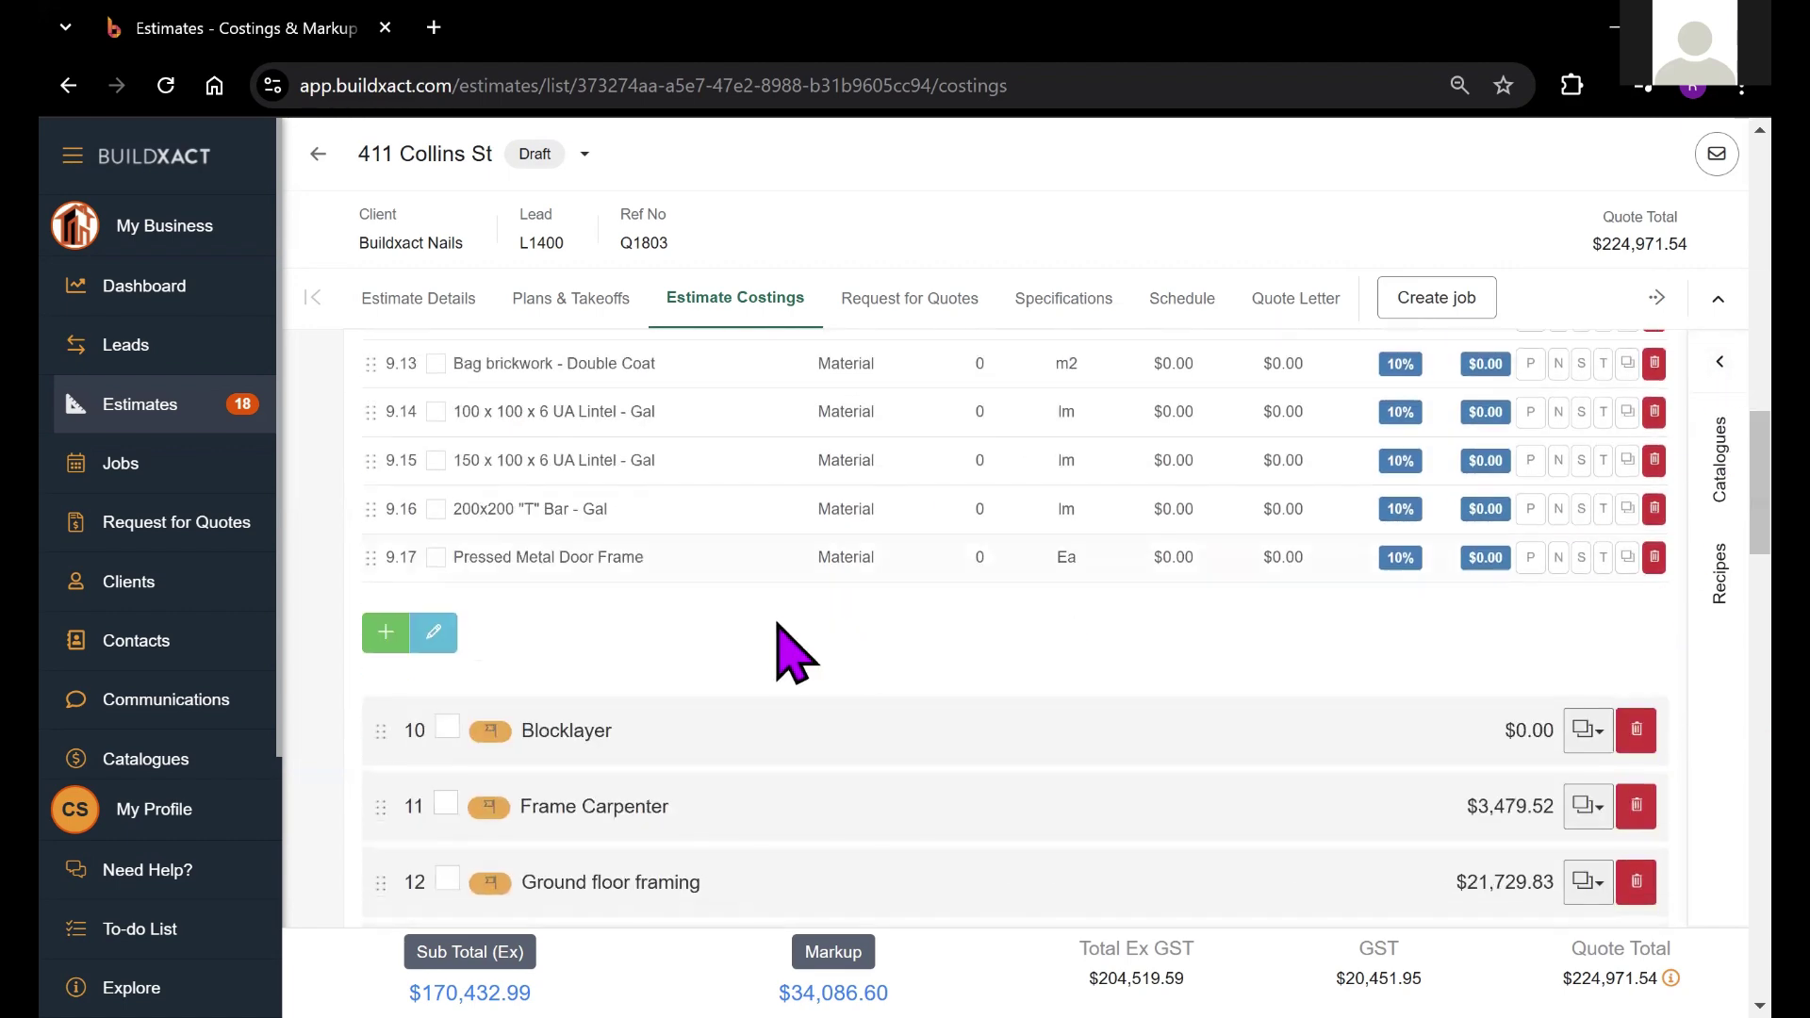
click(383, 655)
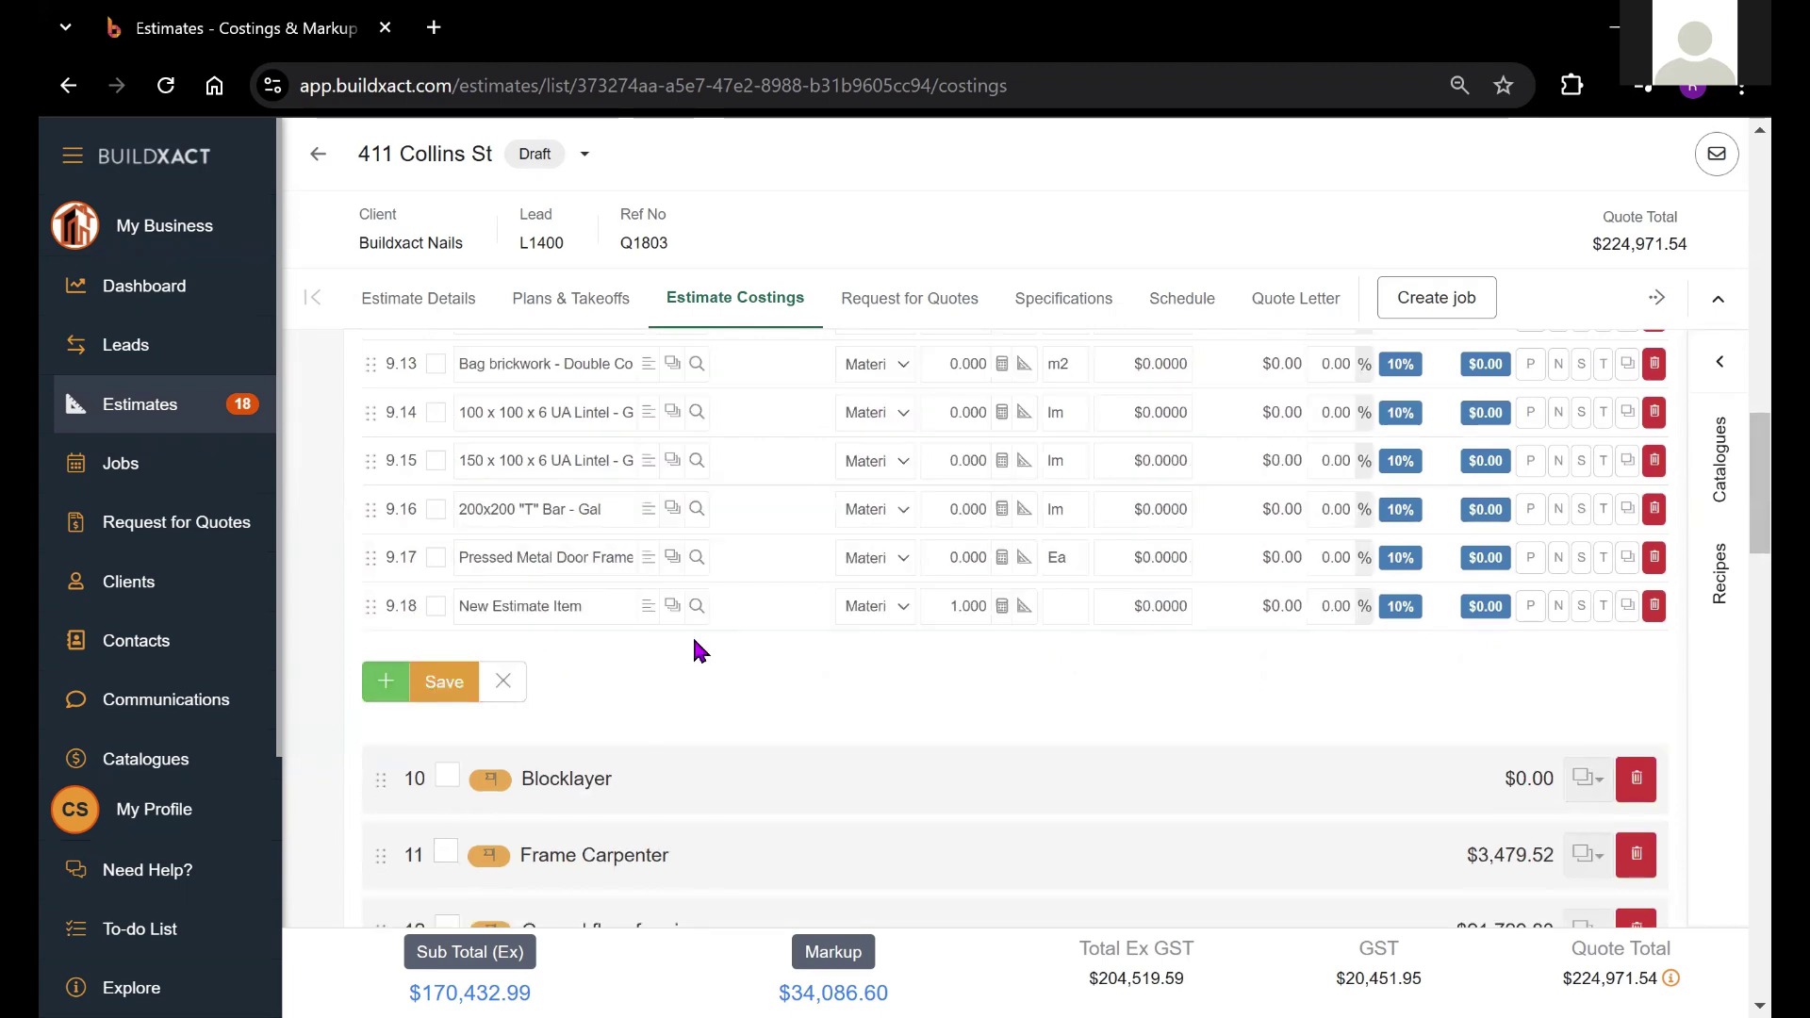
text(Bro)
key(BackSpace)
text(icks)
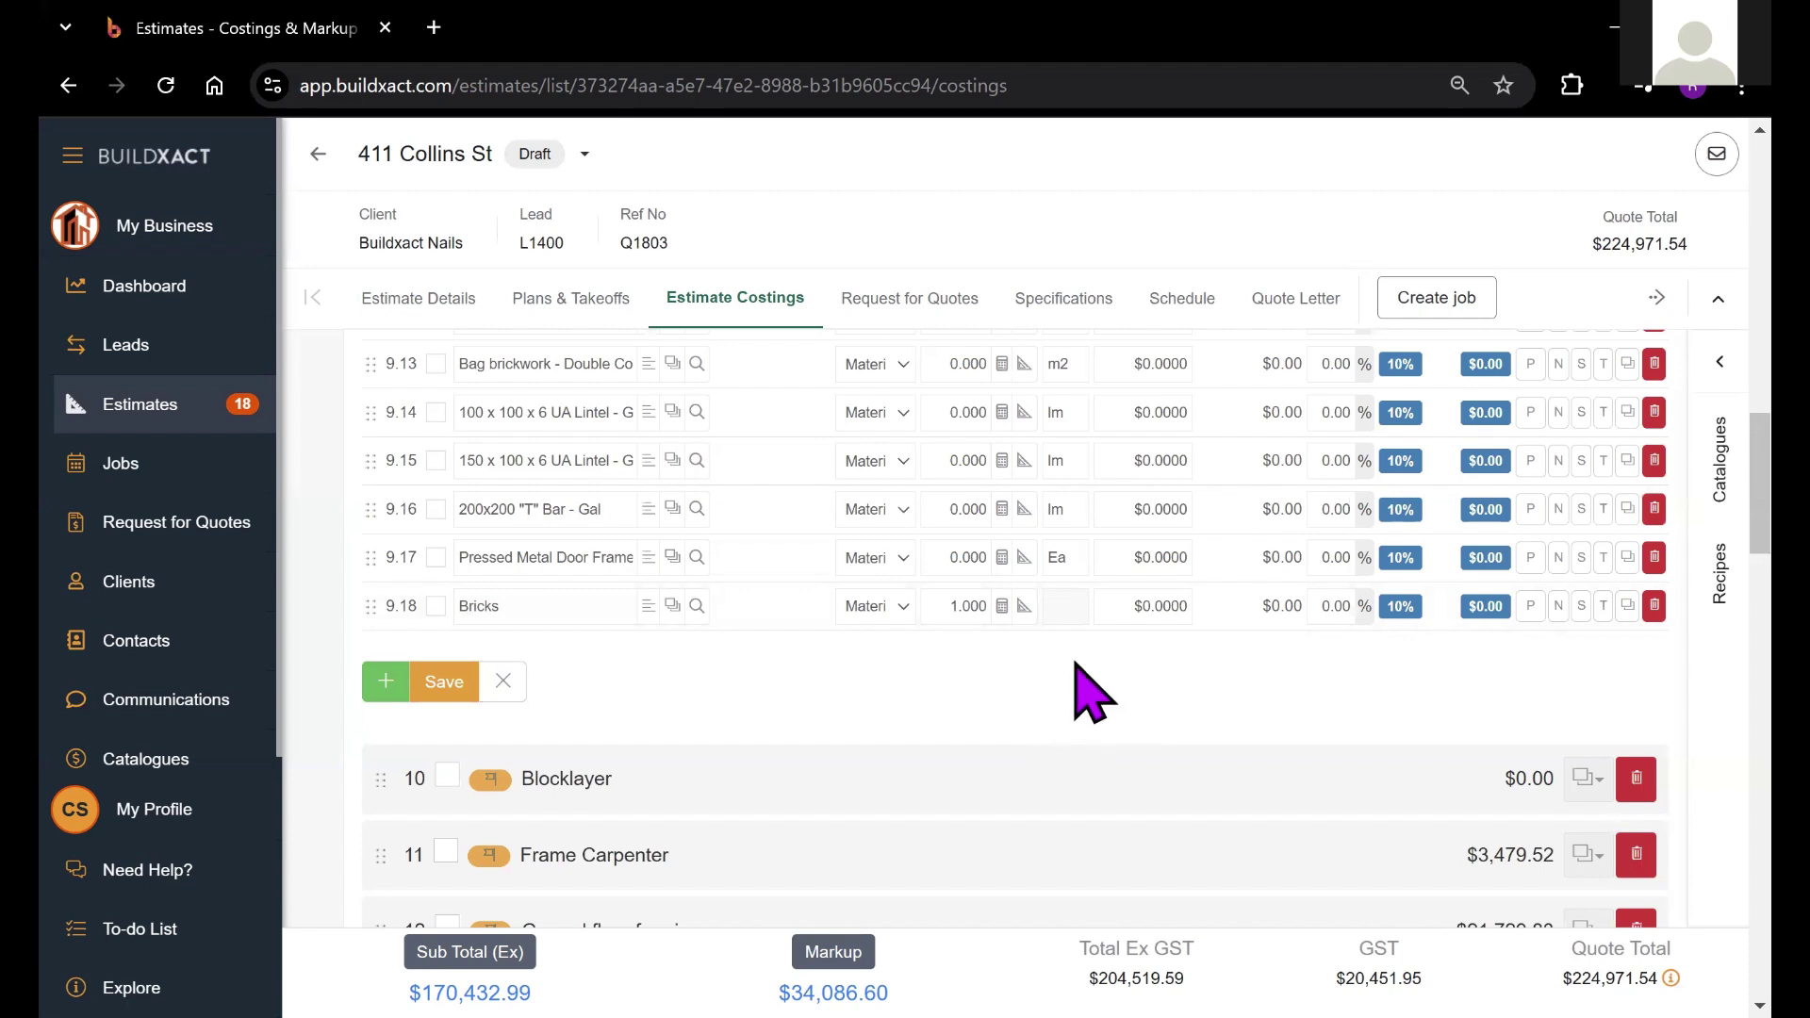
click(1024, 608)
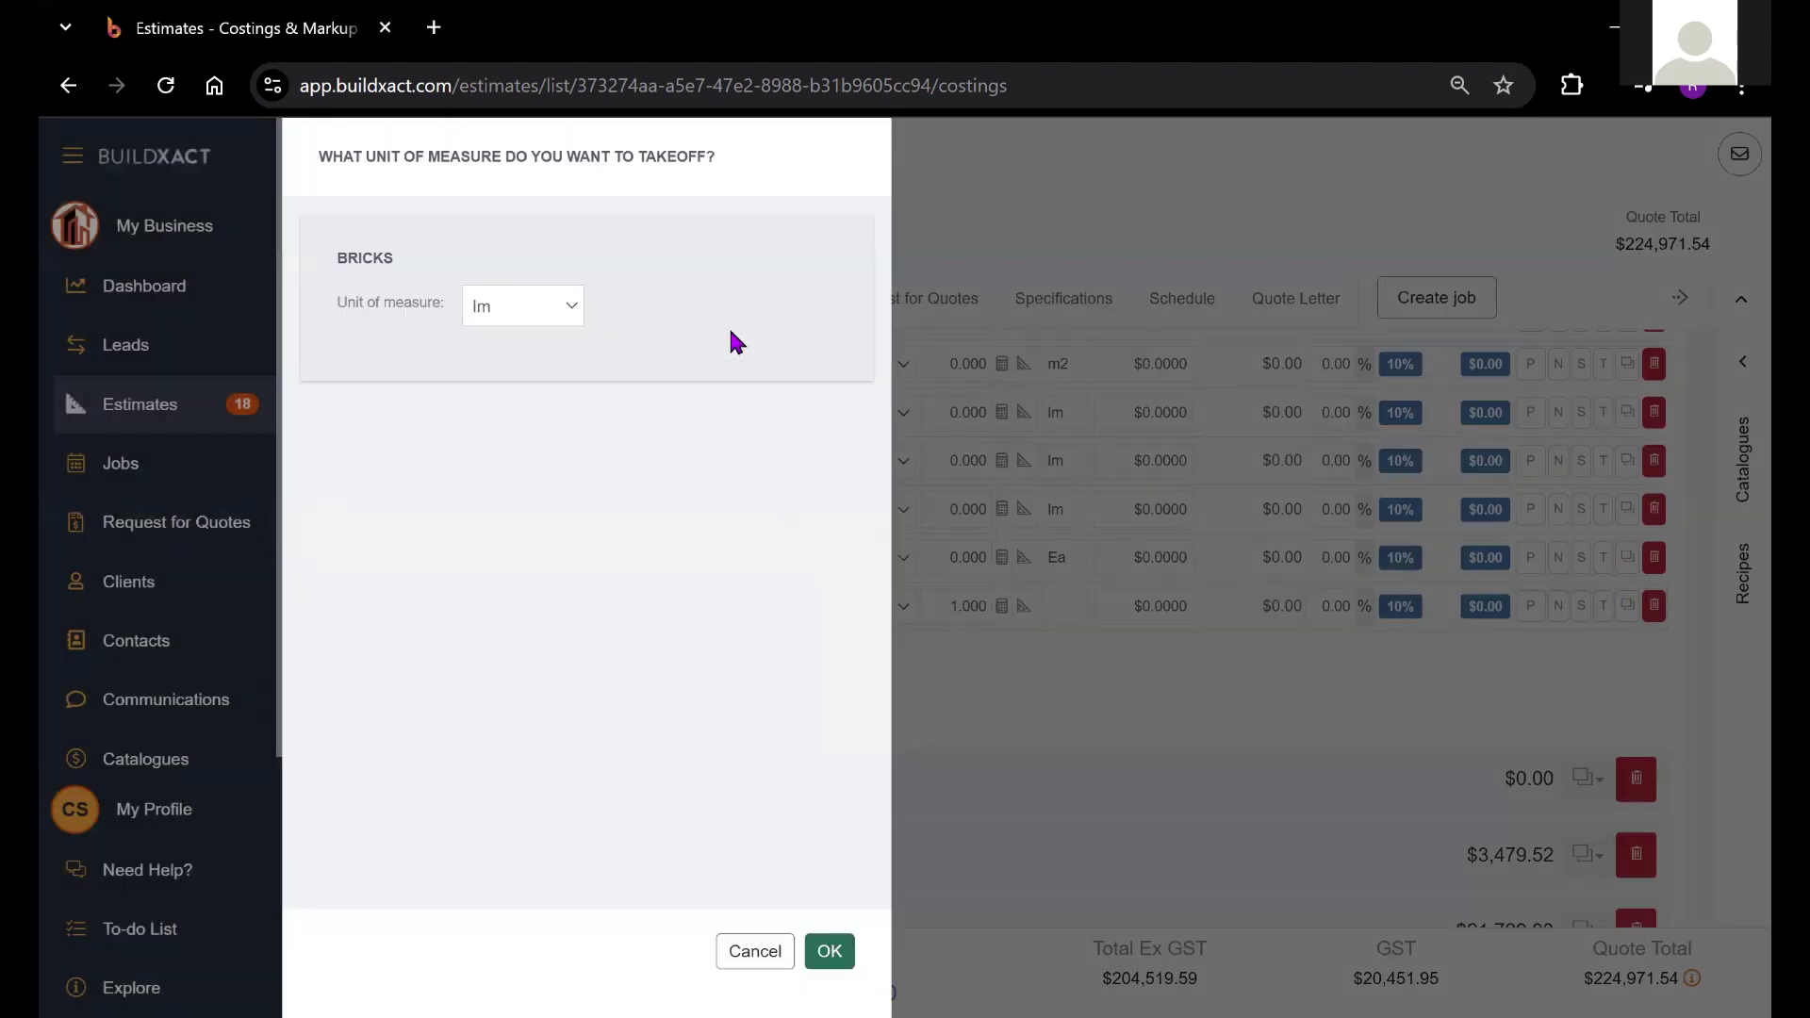
click(571, 311)
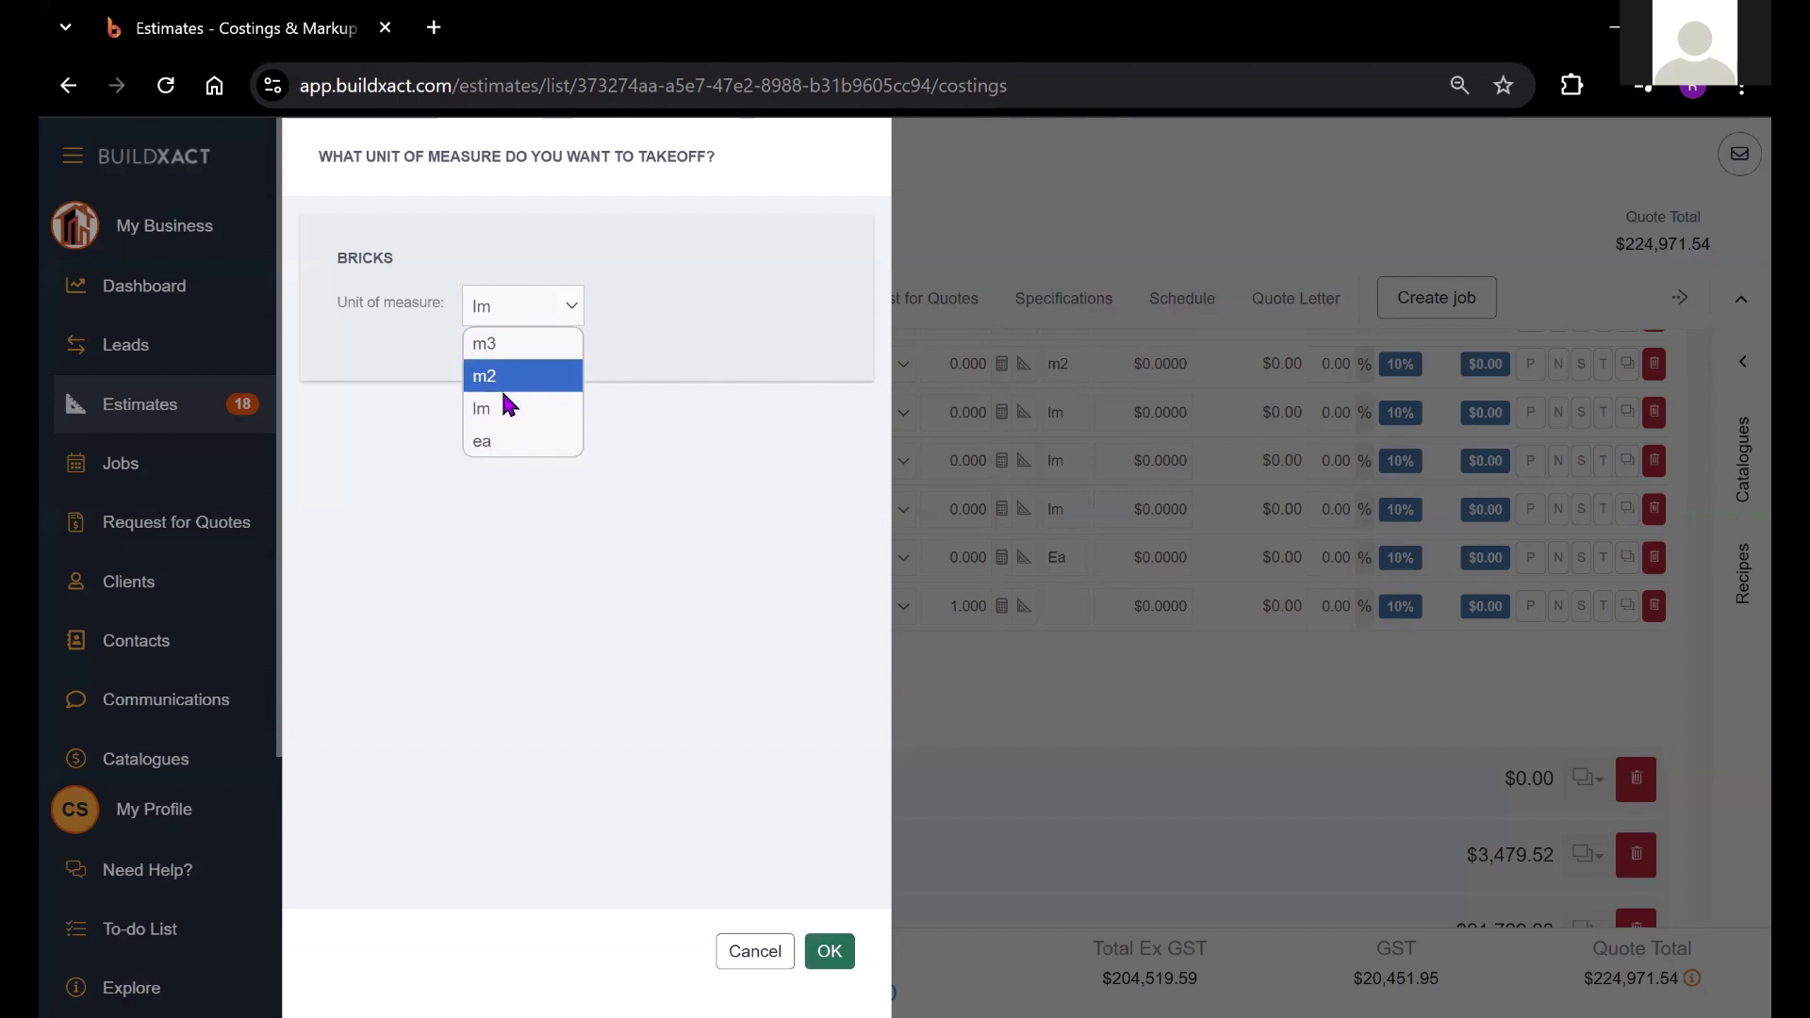
click(746, 952)
Step: Set the Bricks item's unit of measure to m2 and open its takeoff
click(1065, 613)
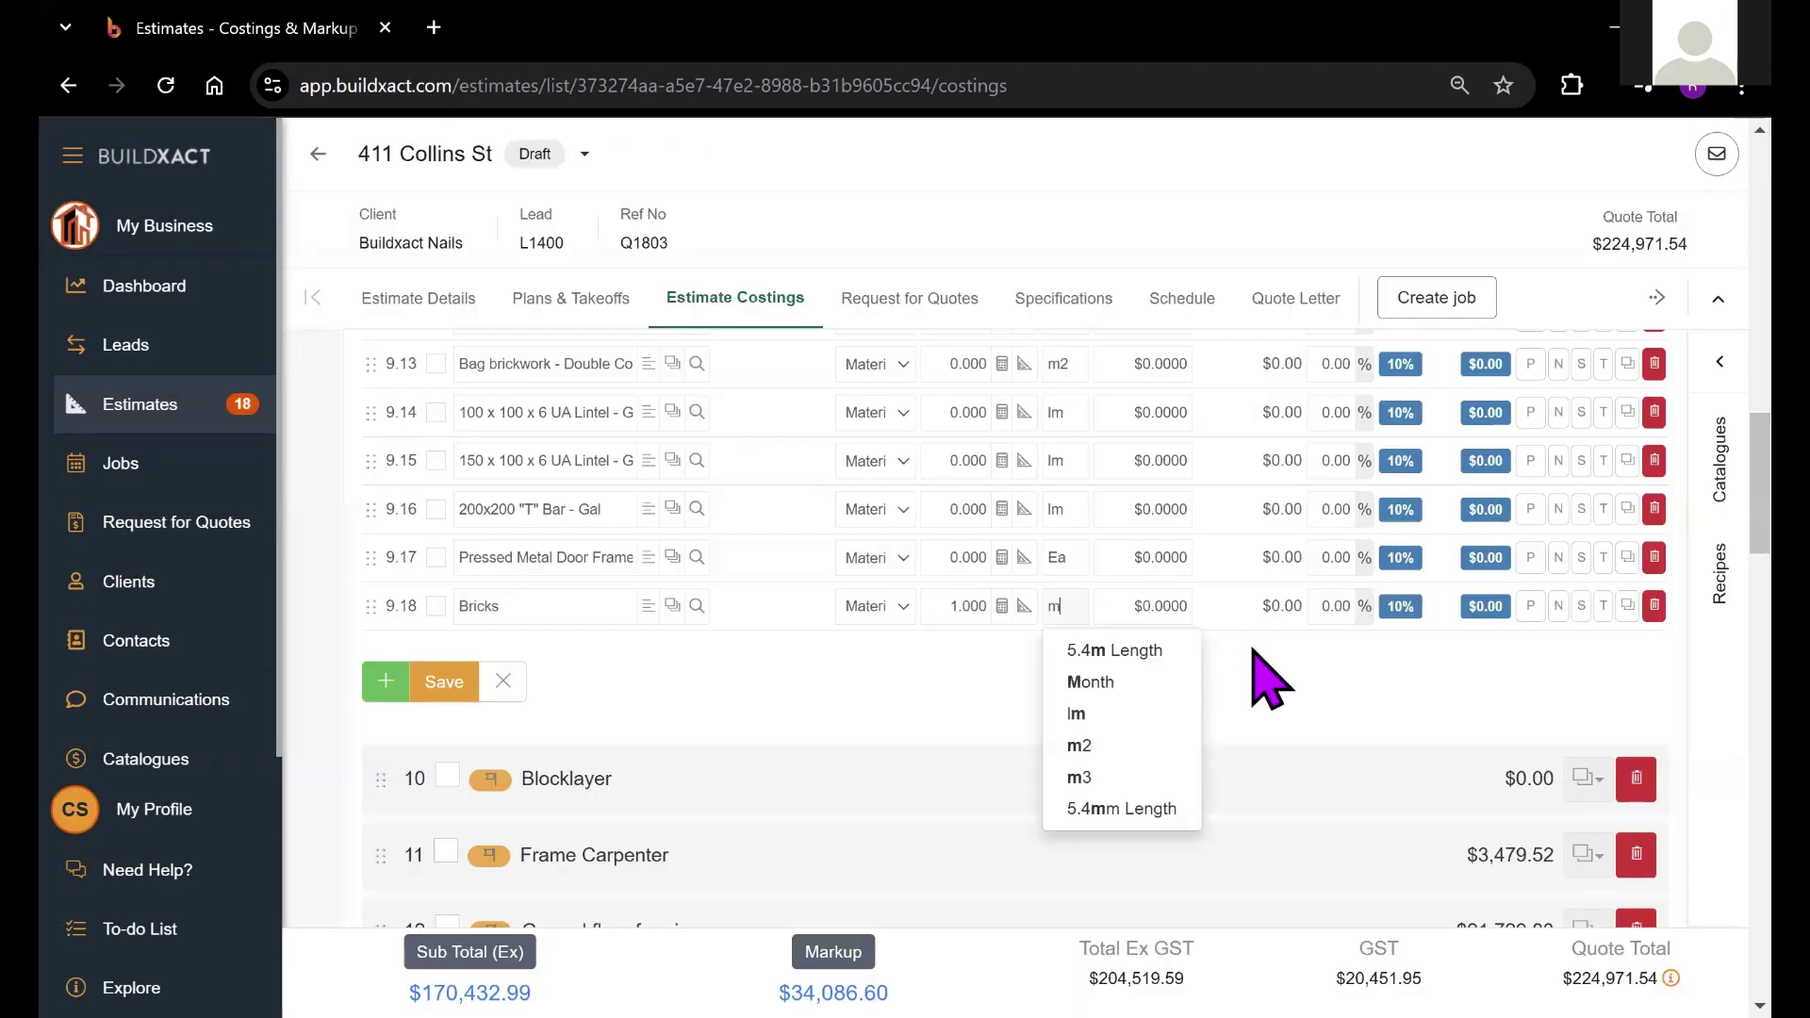
text(m2)
click(1126, 670)
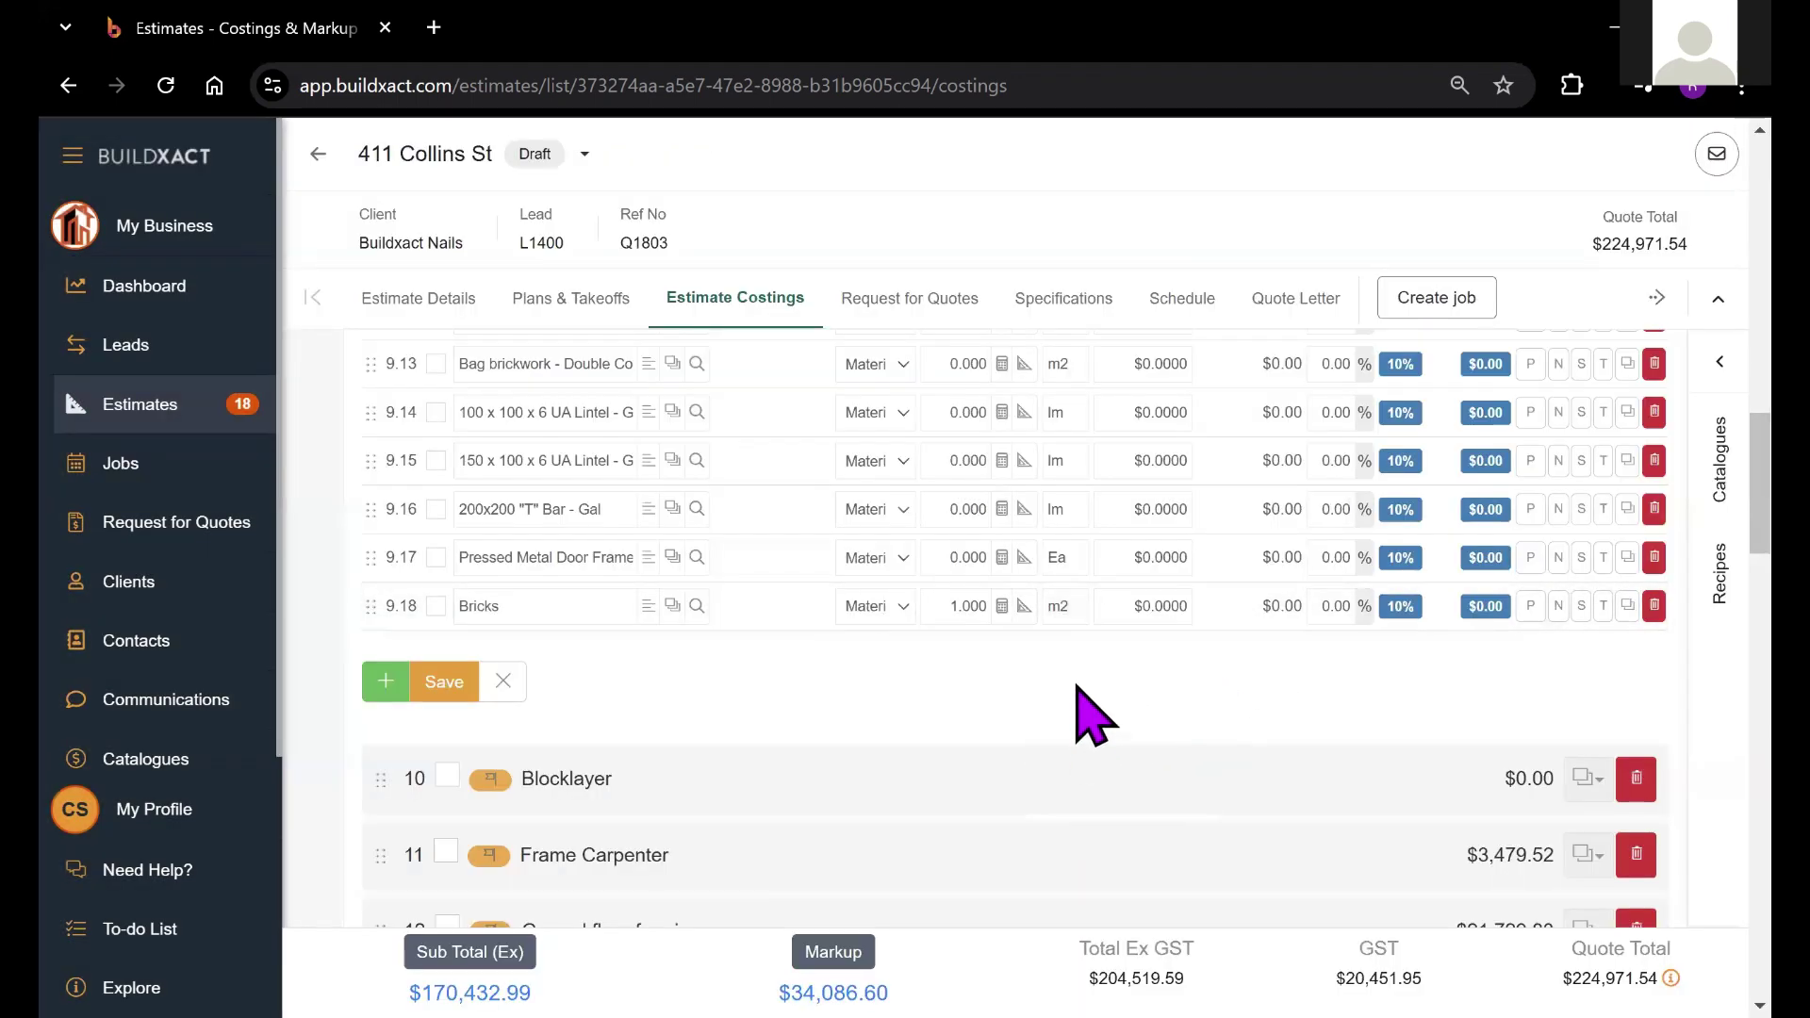
click(1028, 611)
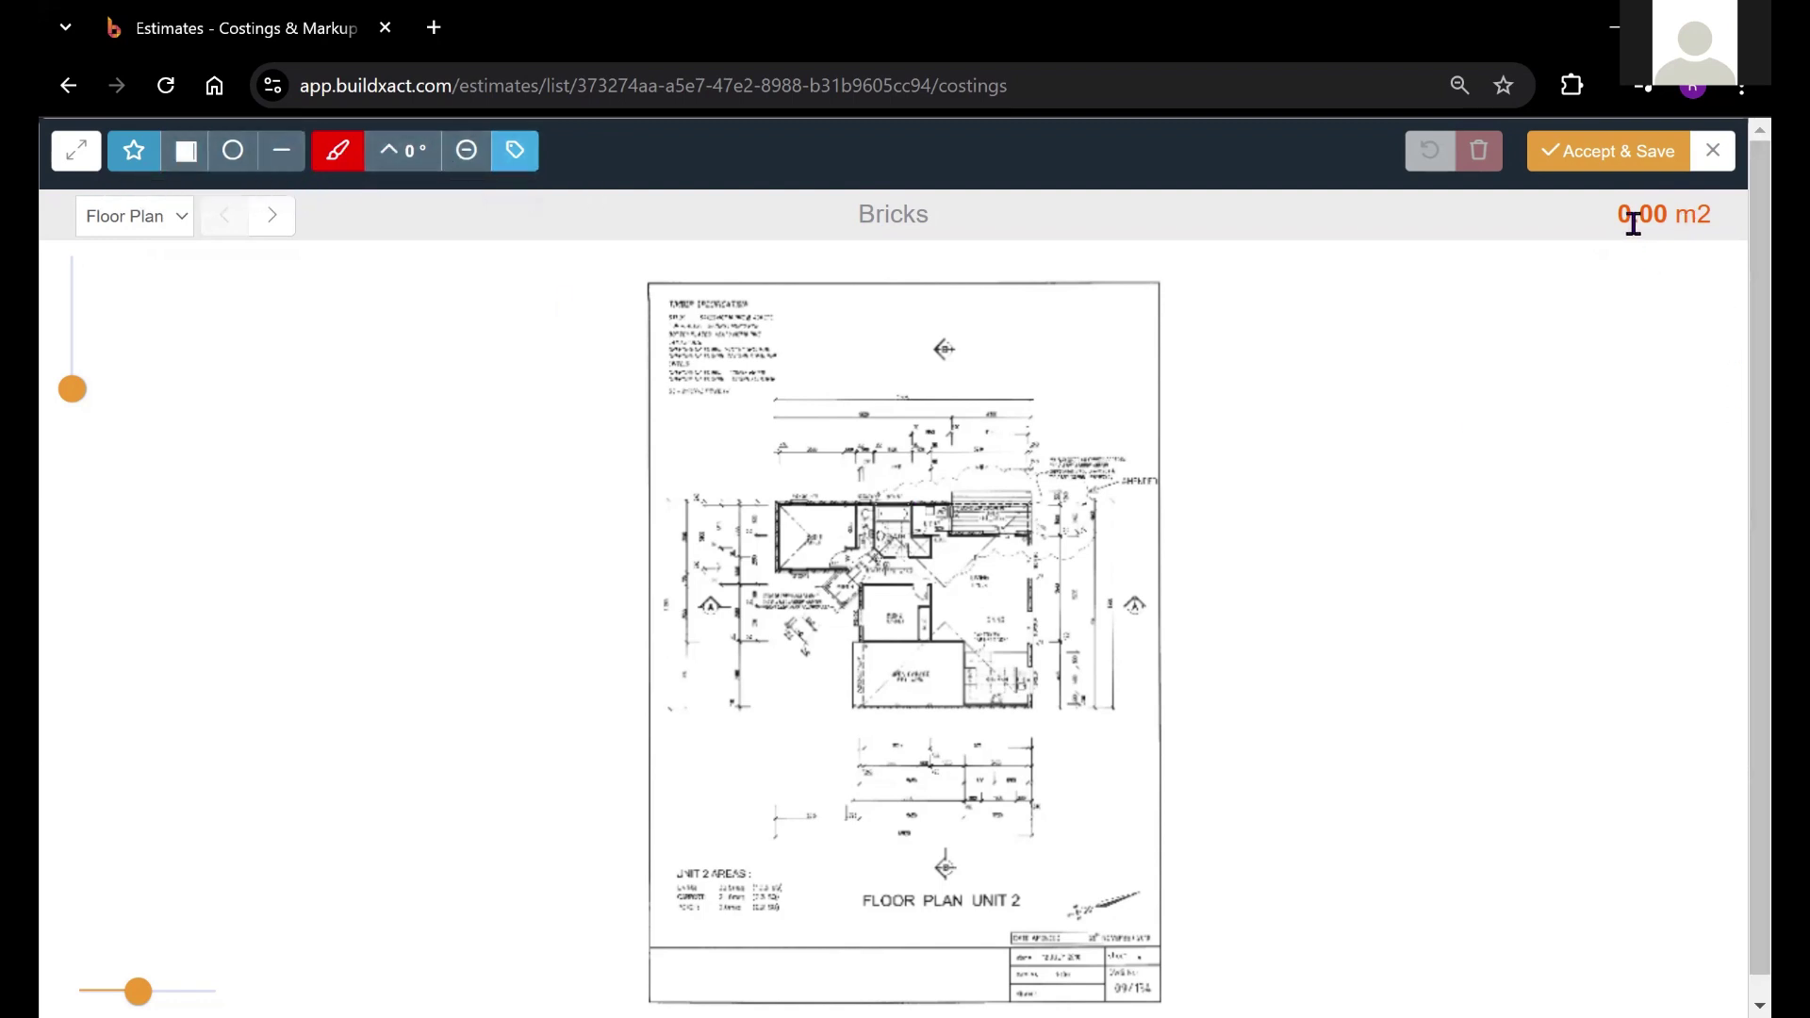
drag(1613, 215, 1704, 215)
click(1700, 215)
drag(863, 215, 957, 219)
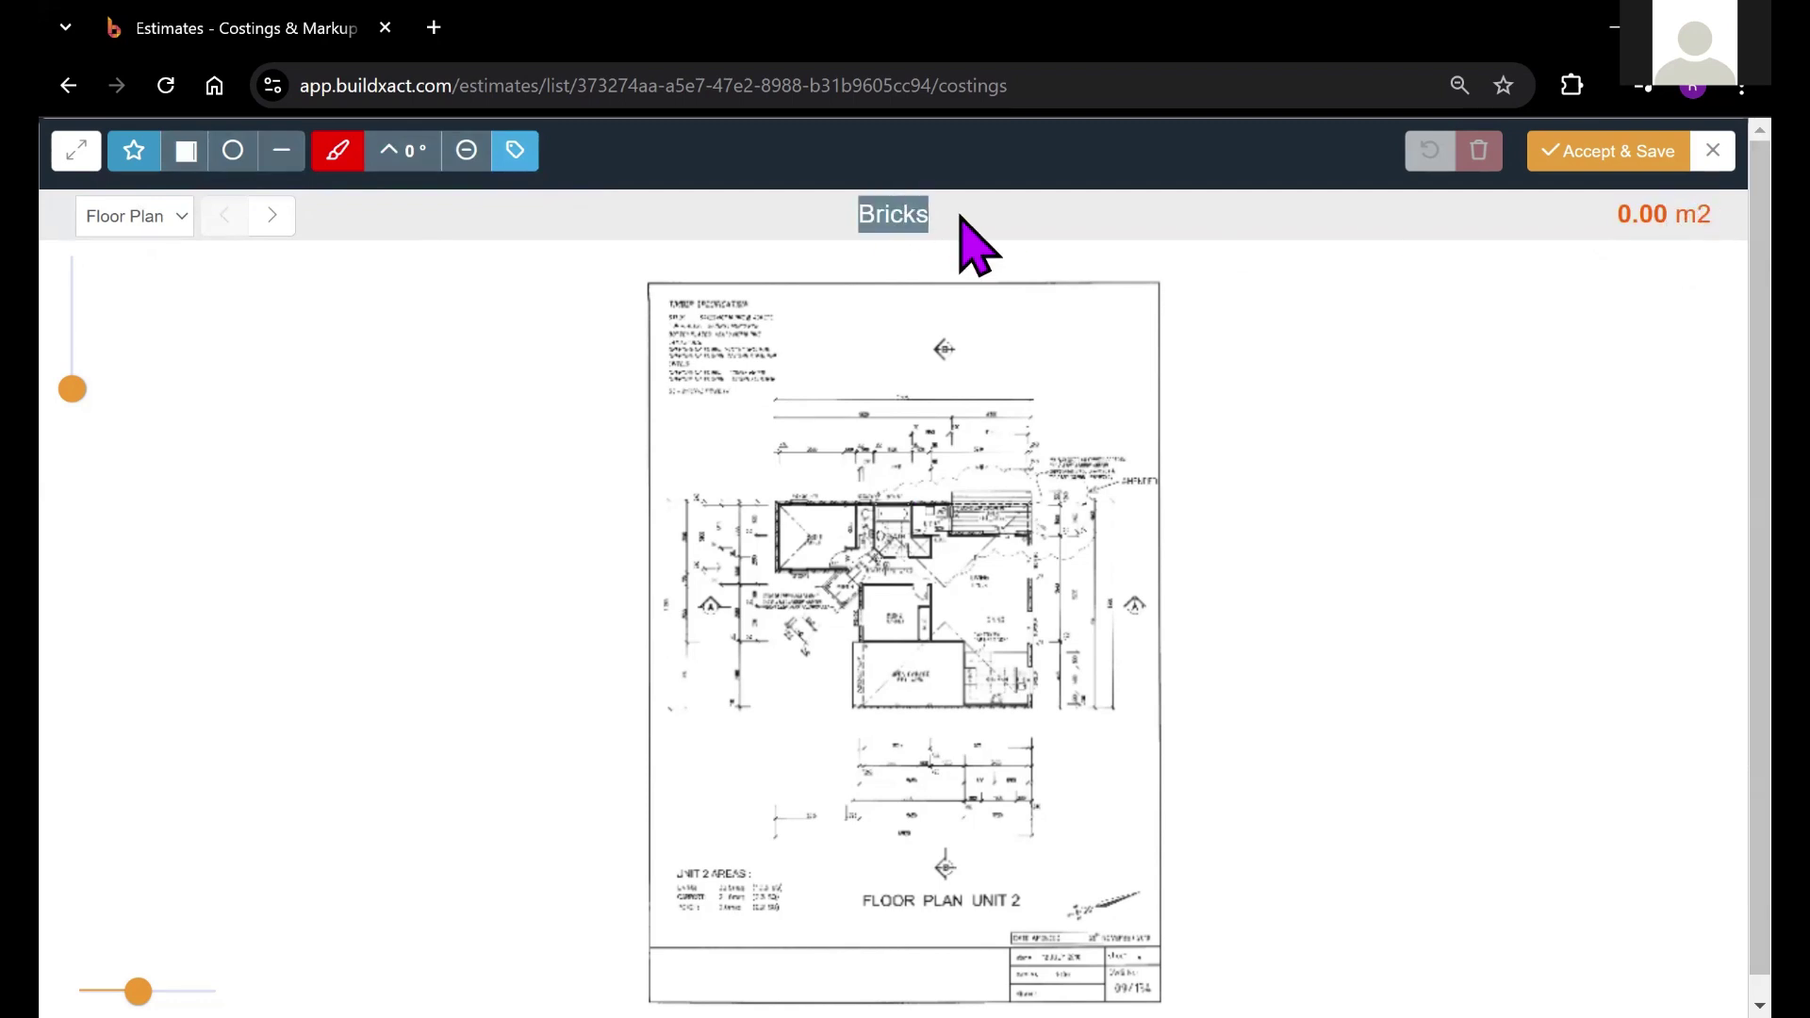
click(954, 221)
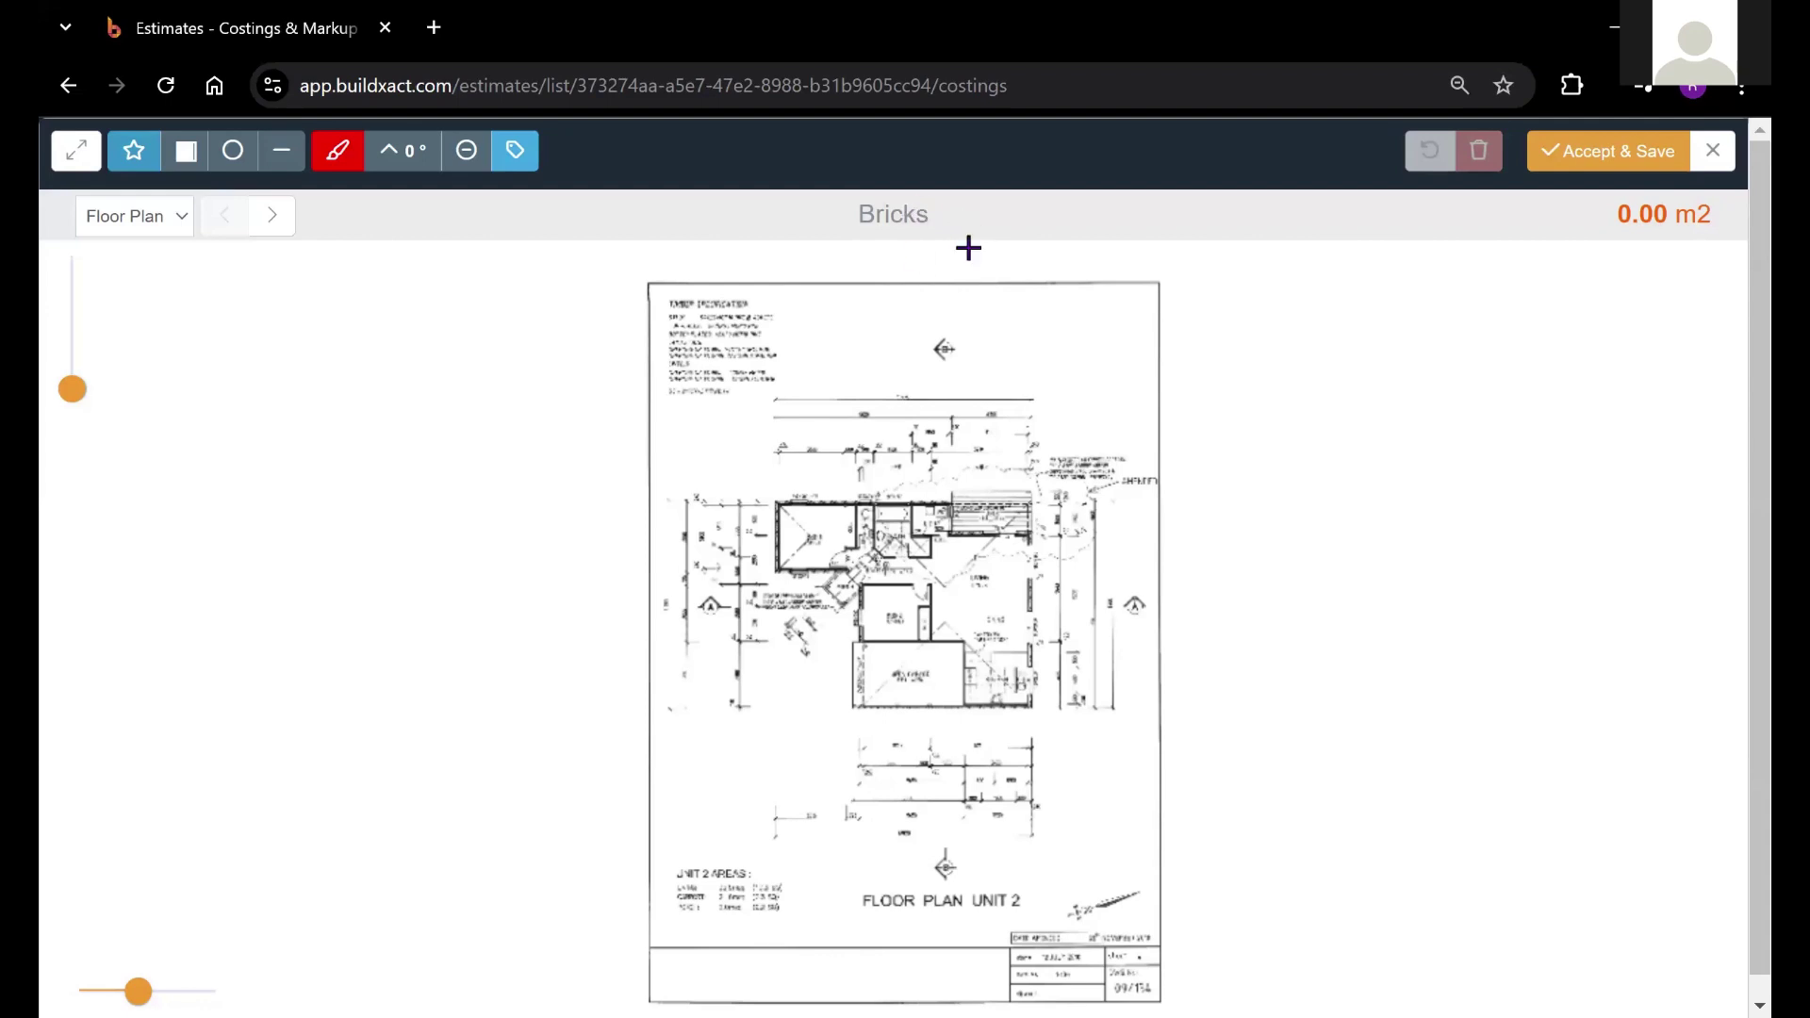
Step: Switch the takeoff plan to Elevations and enlarge the proposed Unit 2 north elevation
click(273, 217)
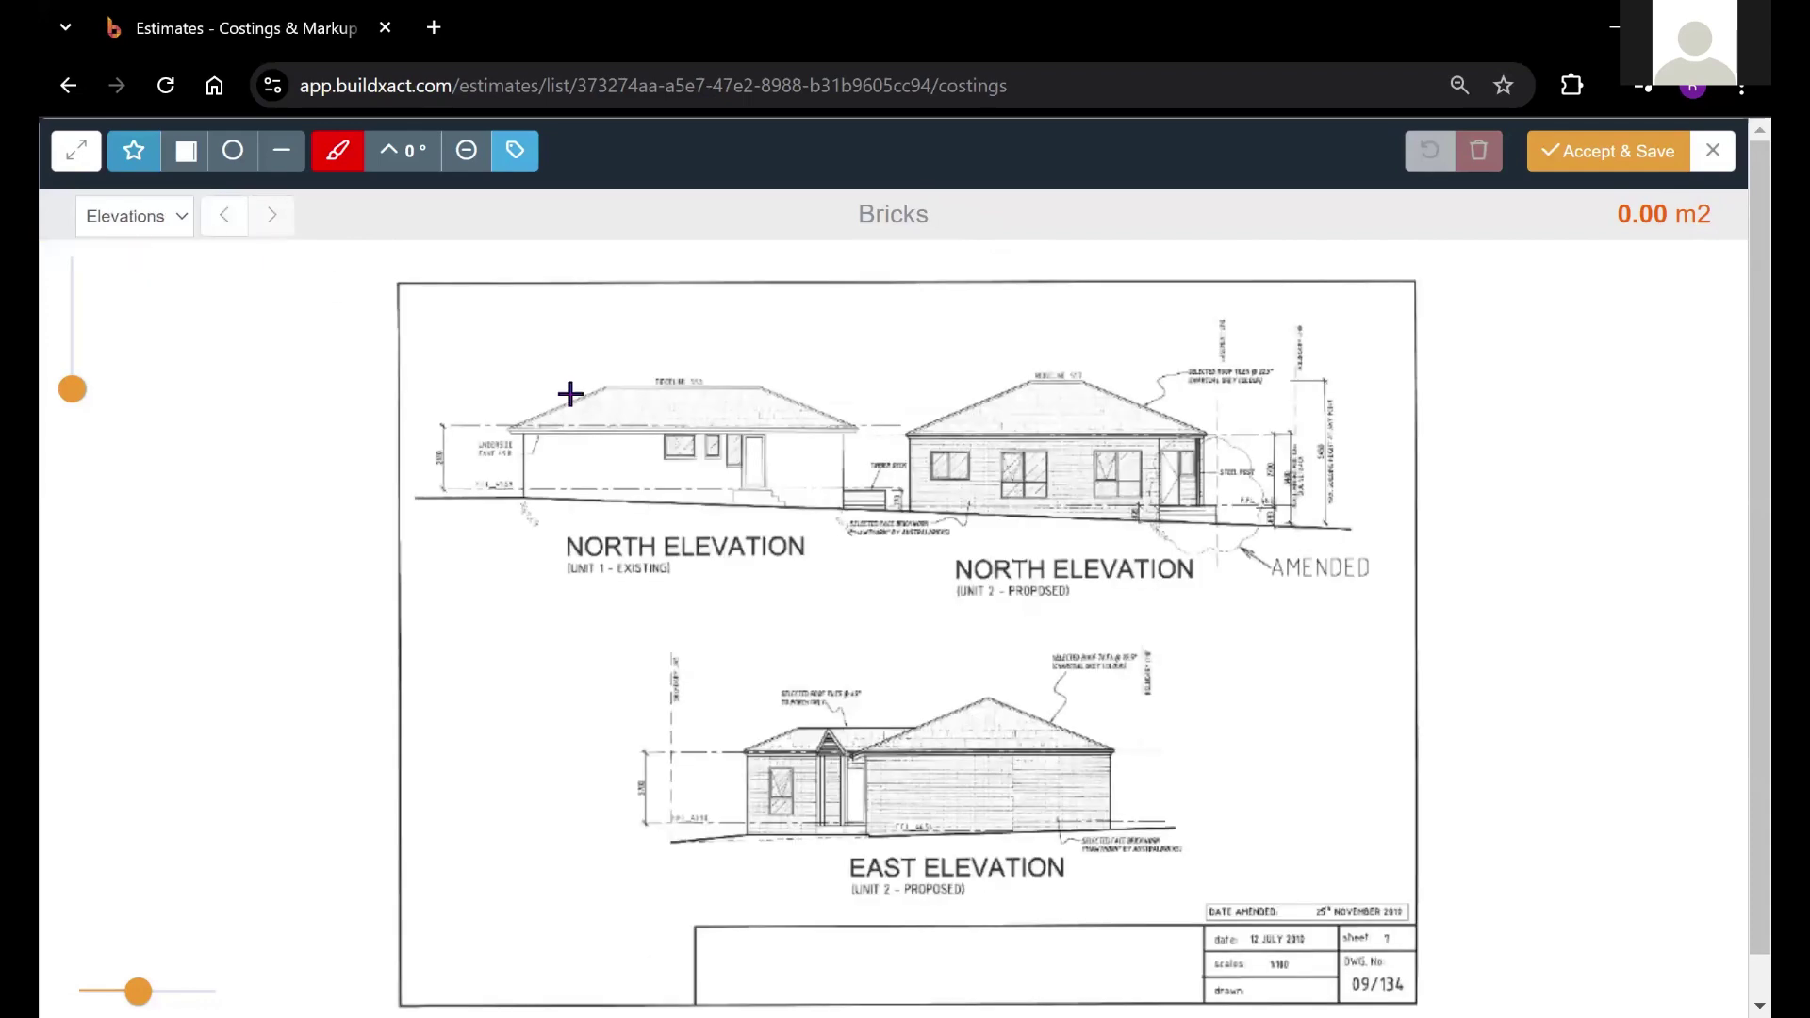
mouse_move(1069, 547)
mouse_down()
mouse_move(979, 523)
mouse_move(985, 564)
mouse_up()
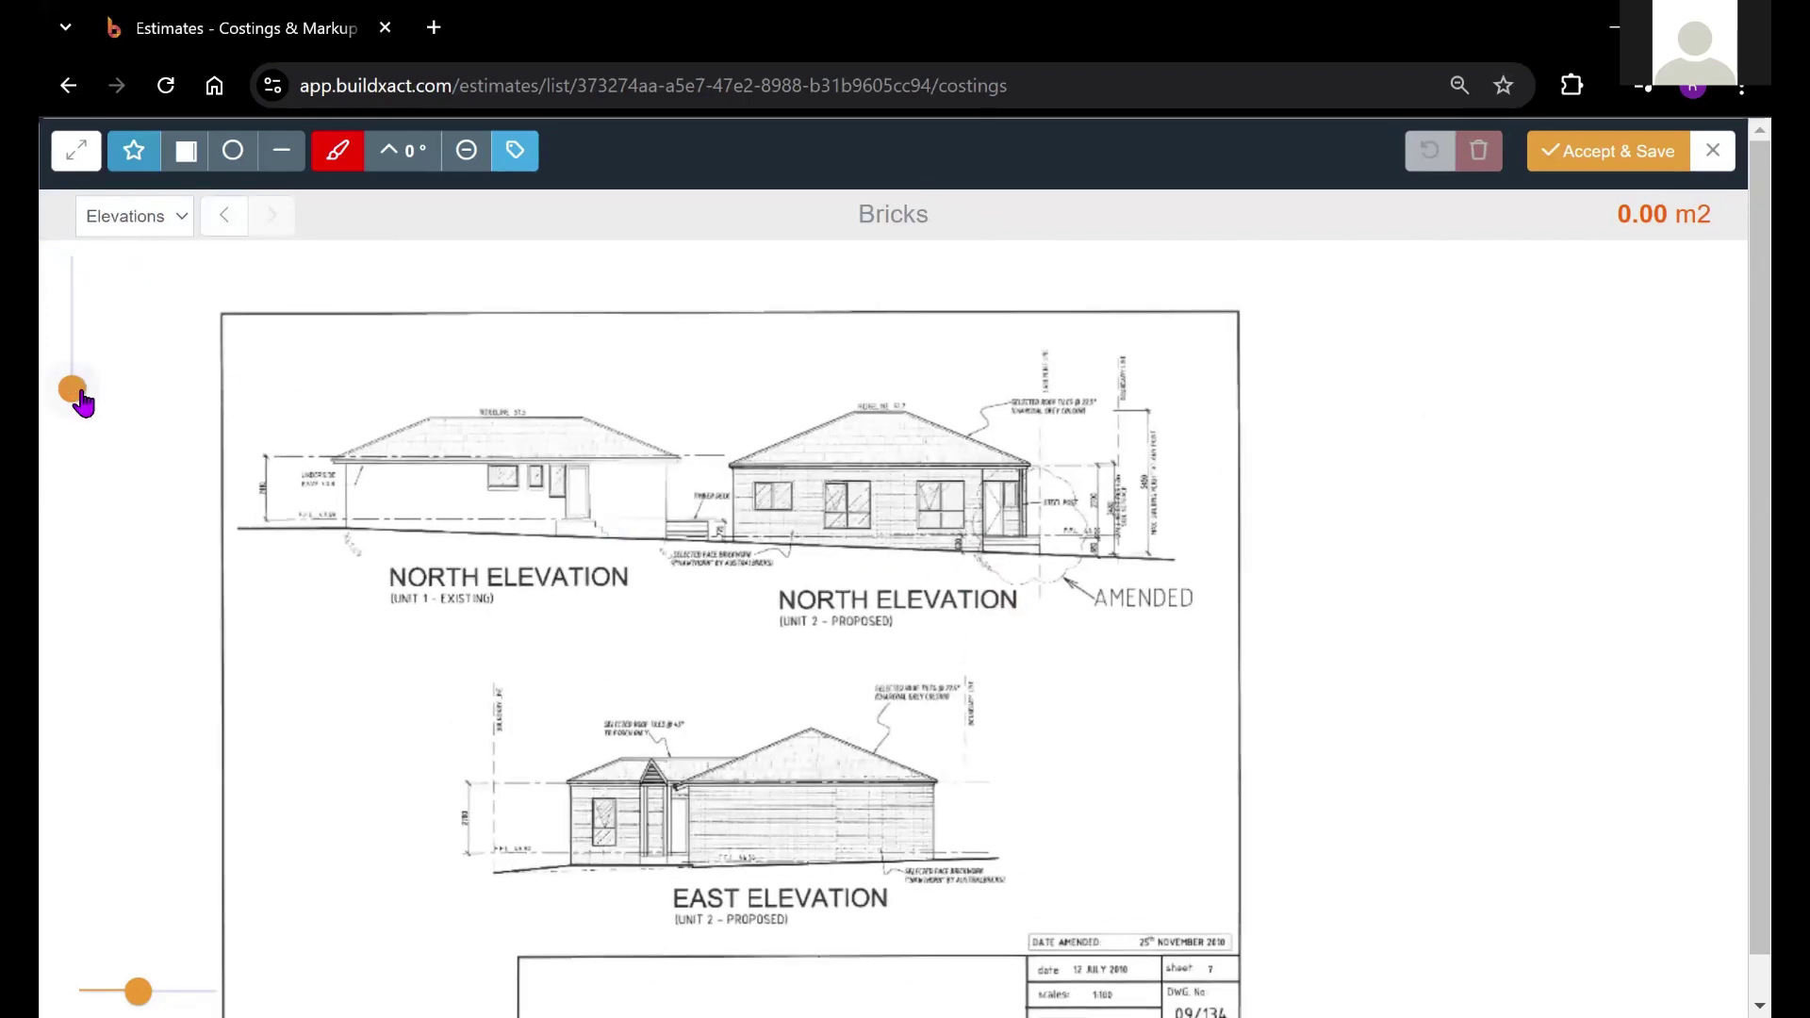
drag(80, 397, 83, 379)
mouse_move(1111, 411)
mouse_down()
mouse_move(1111, 804)
mouse_move(1173, 865)
mouse_up()
drag(948, 594, 1022, 792)
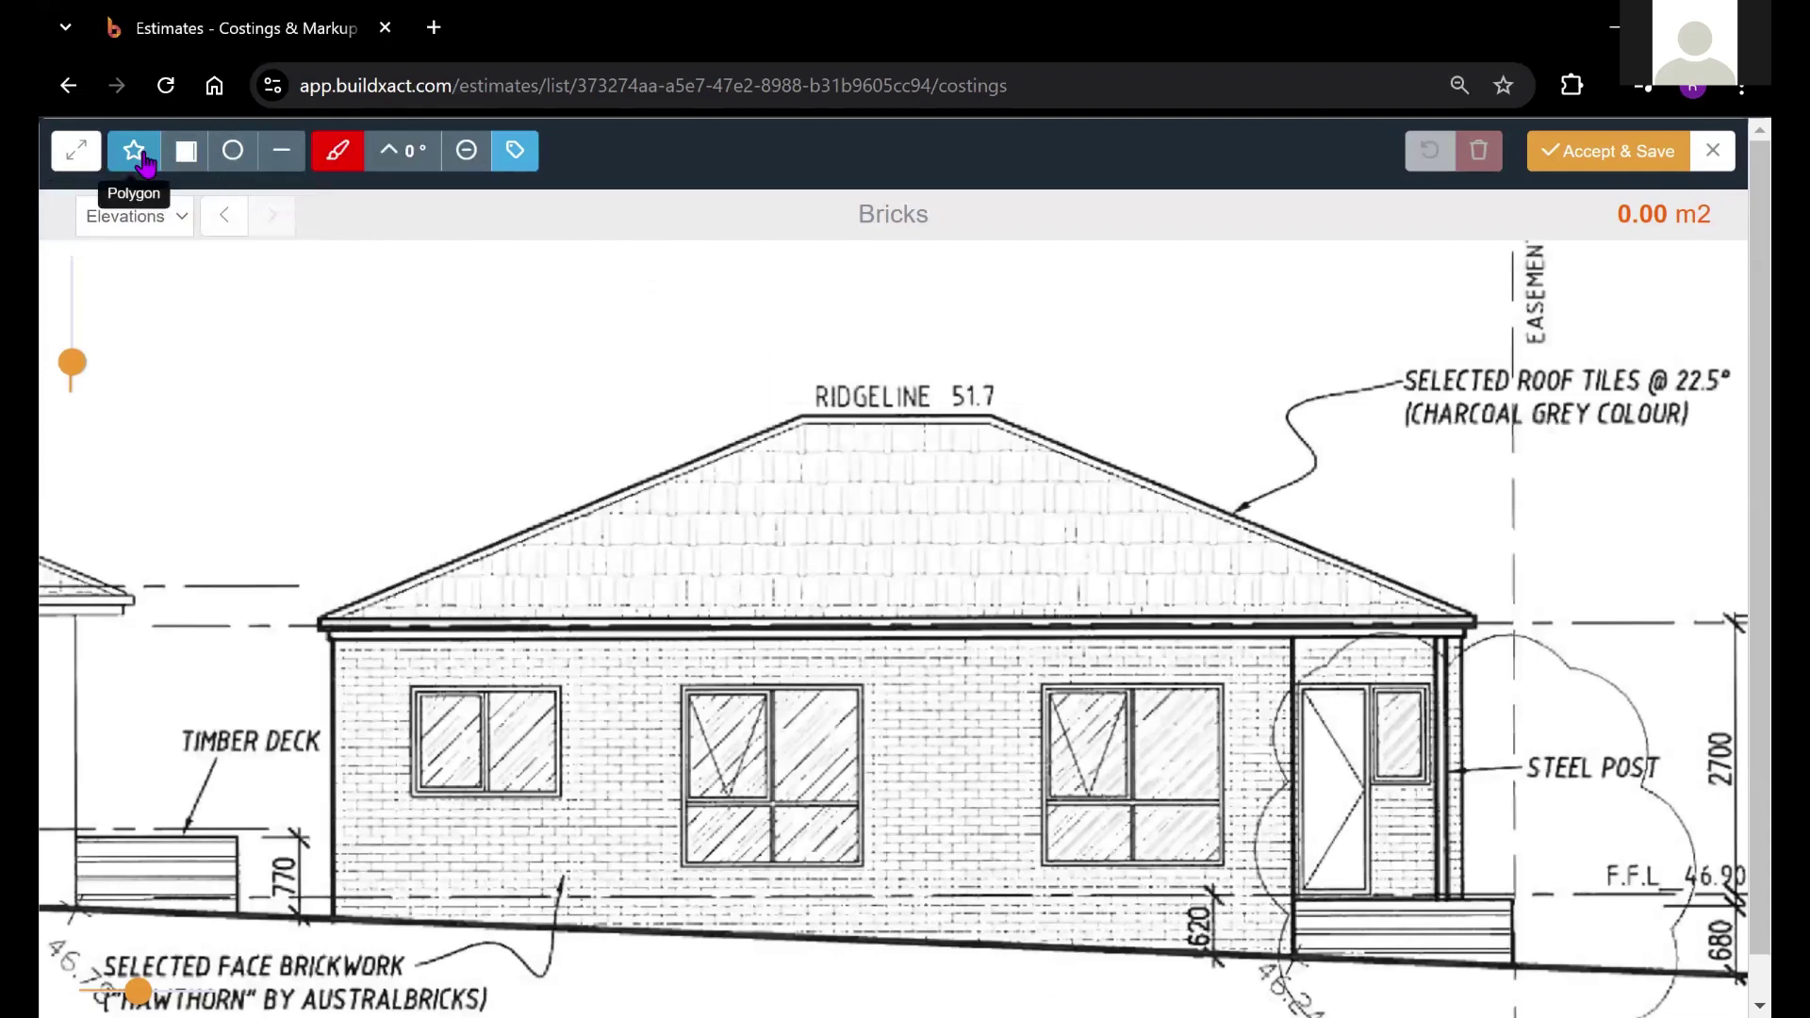
Step: Draw a trial four-sided polygon of about 12.89 m2 over the north elevation's roof
click(581, 318)
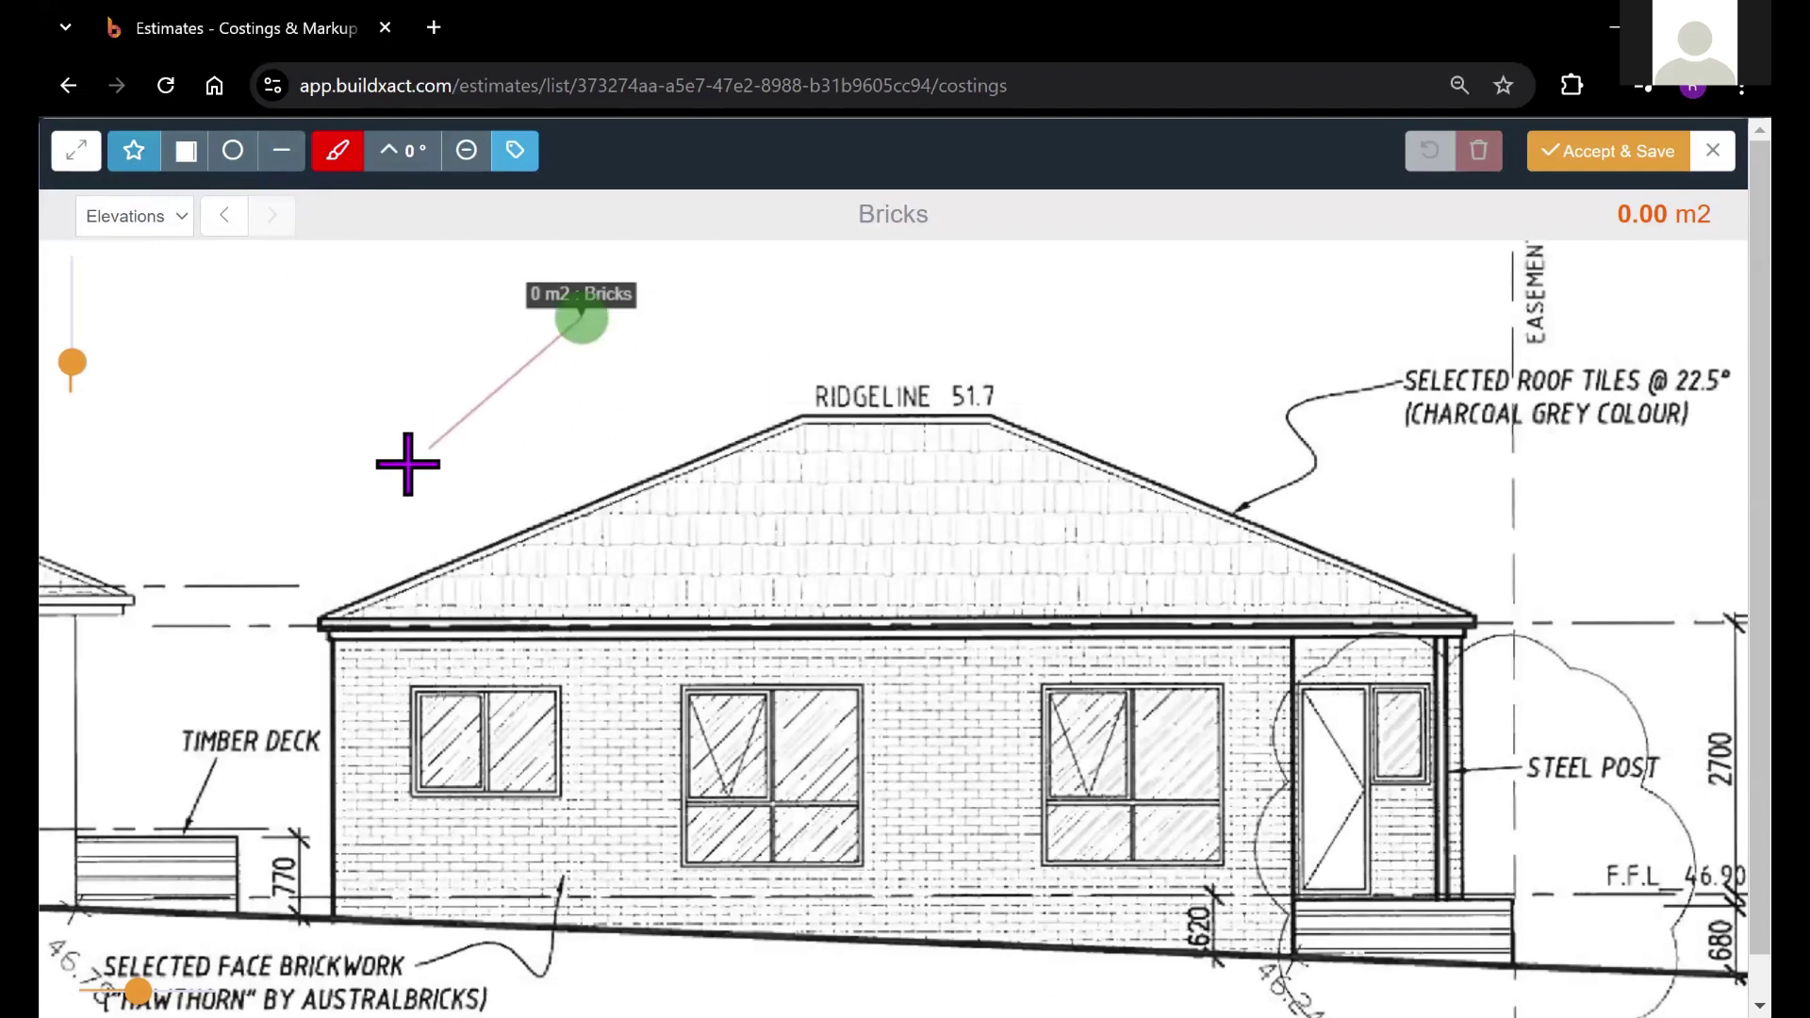
click(381, 490)
click(809, 647)
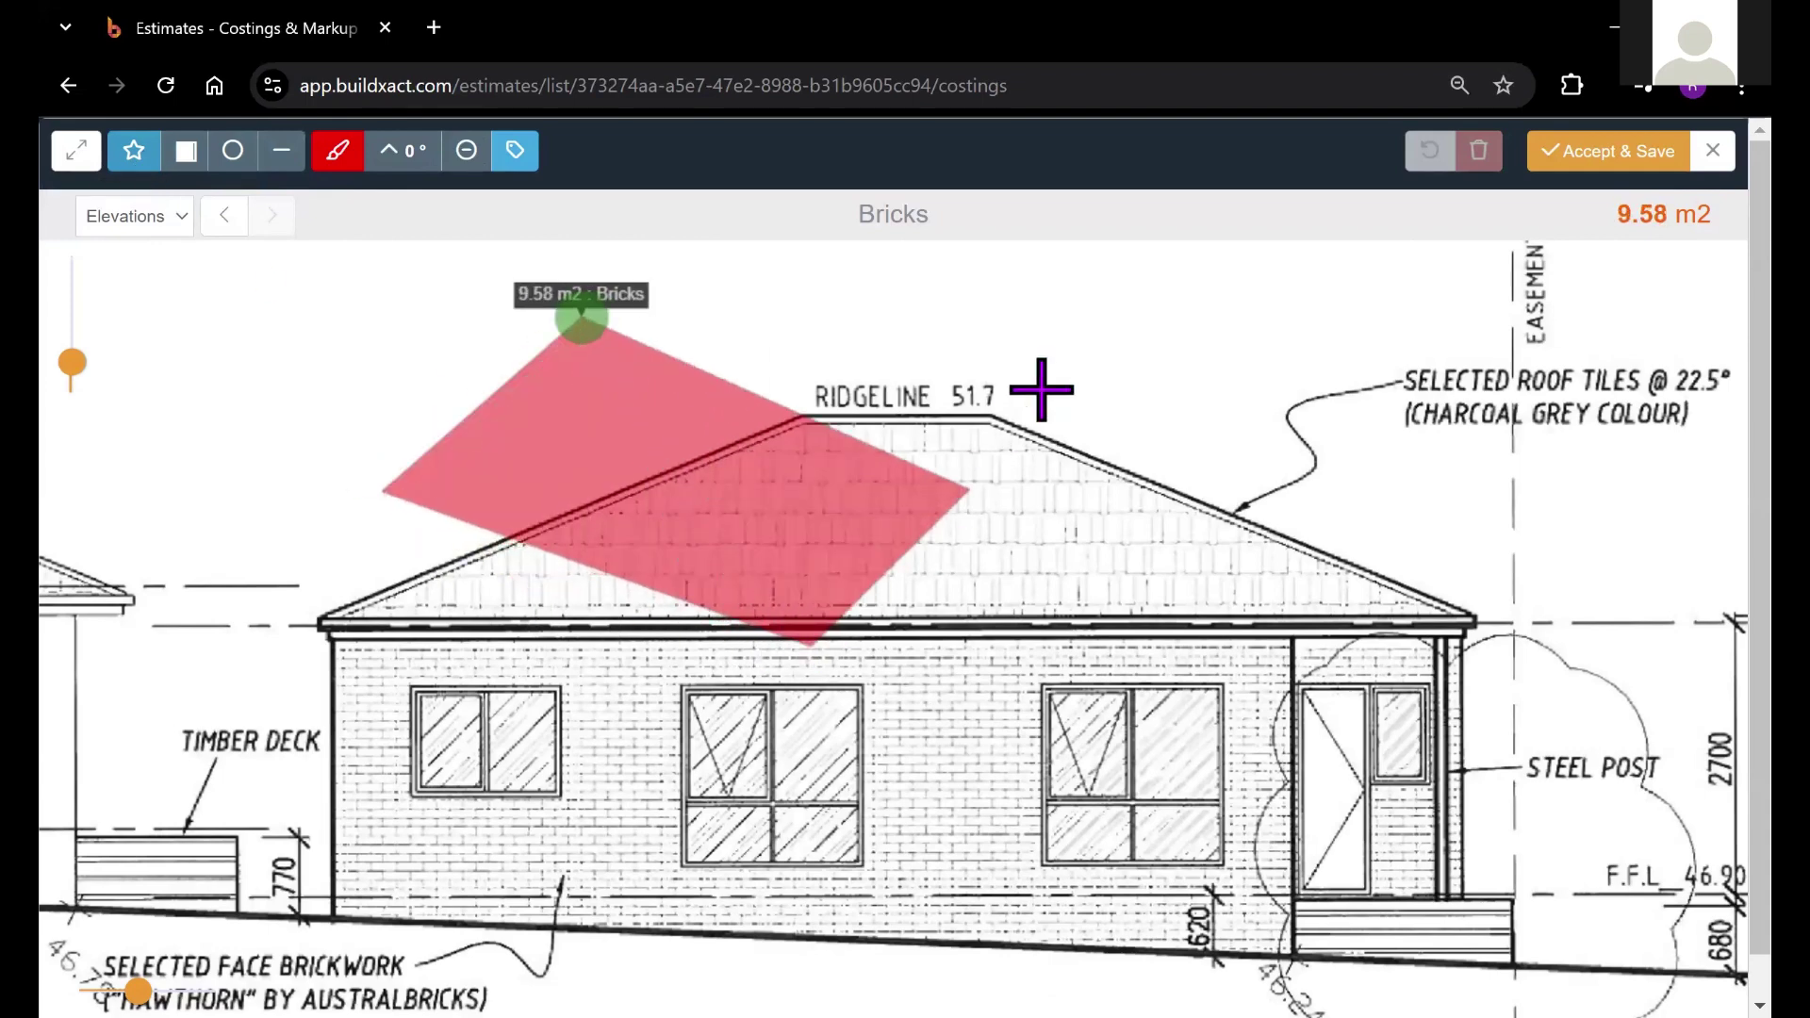
click(1074, 352)
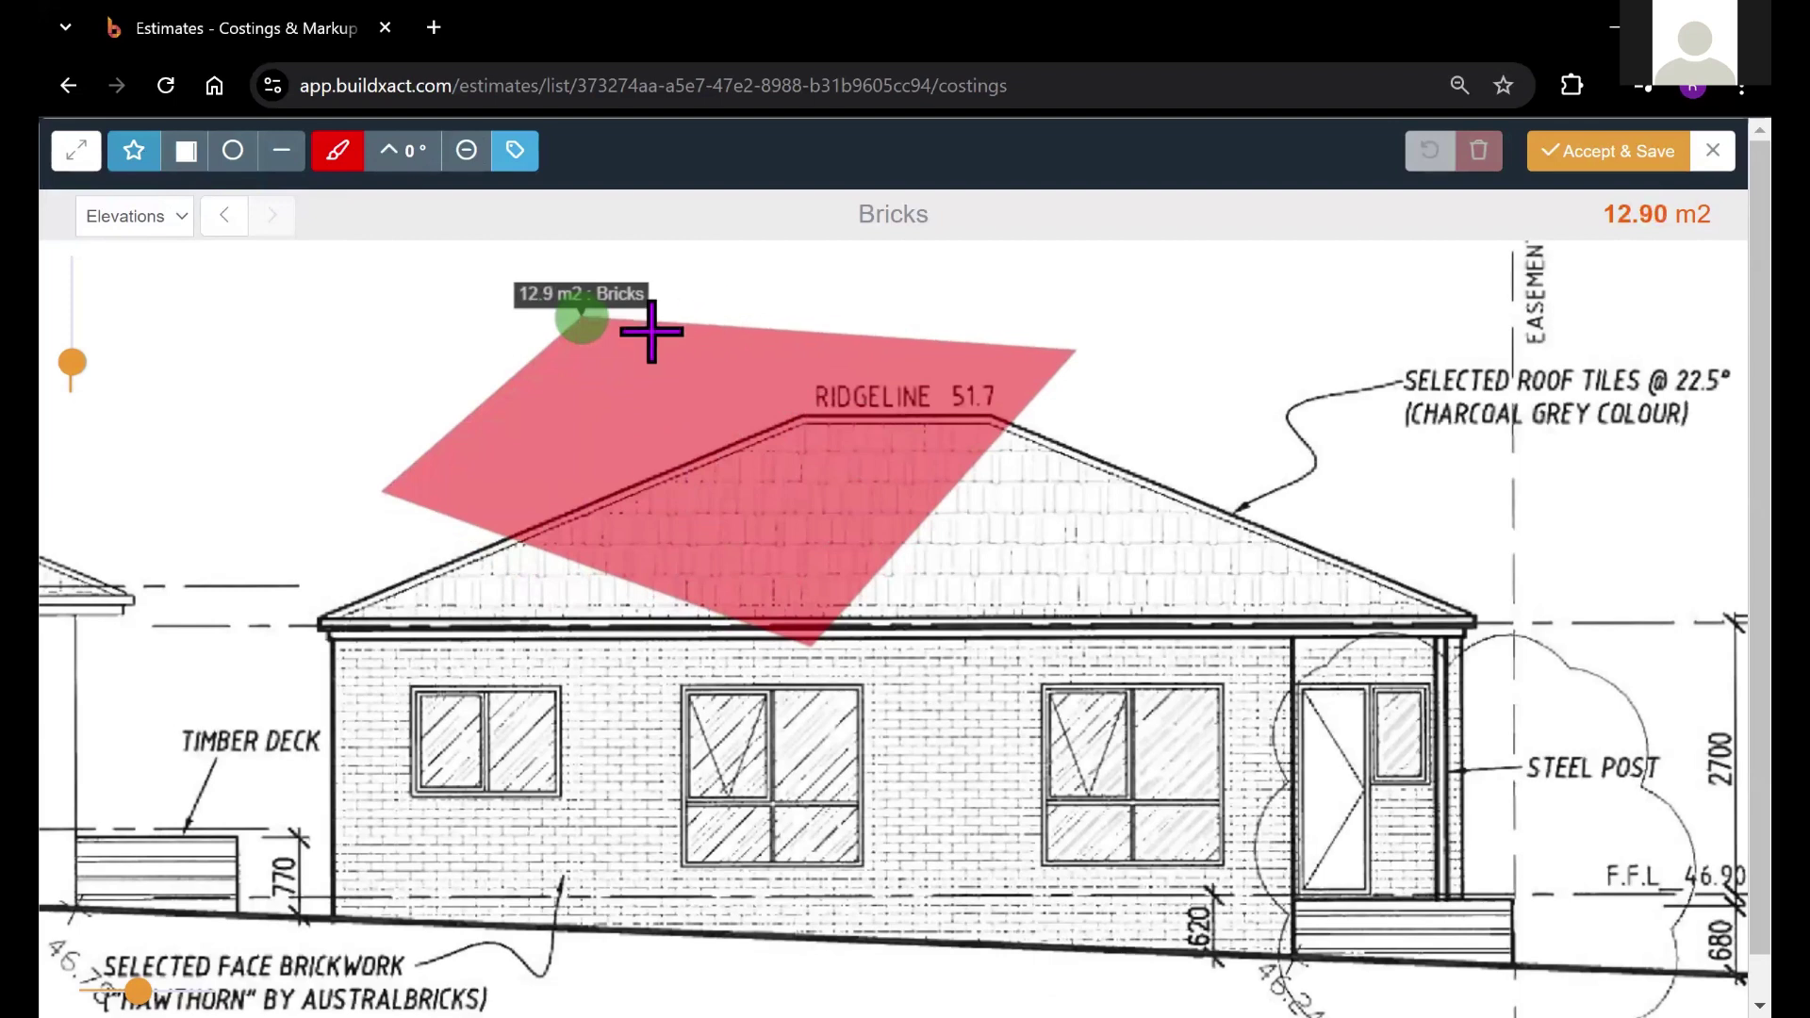
click(579, 321)
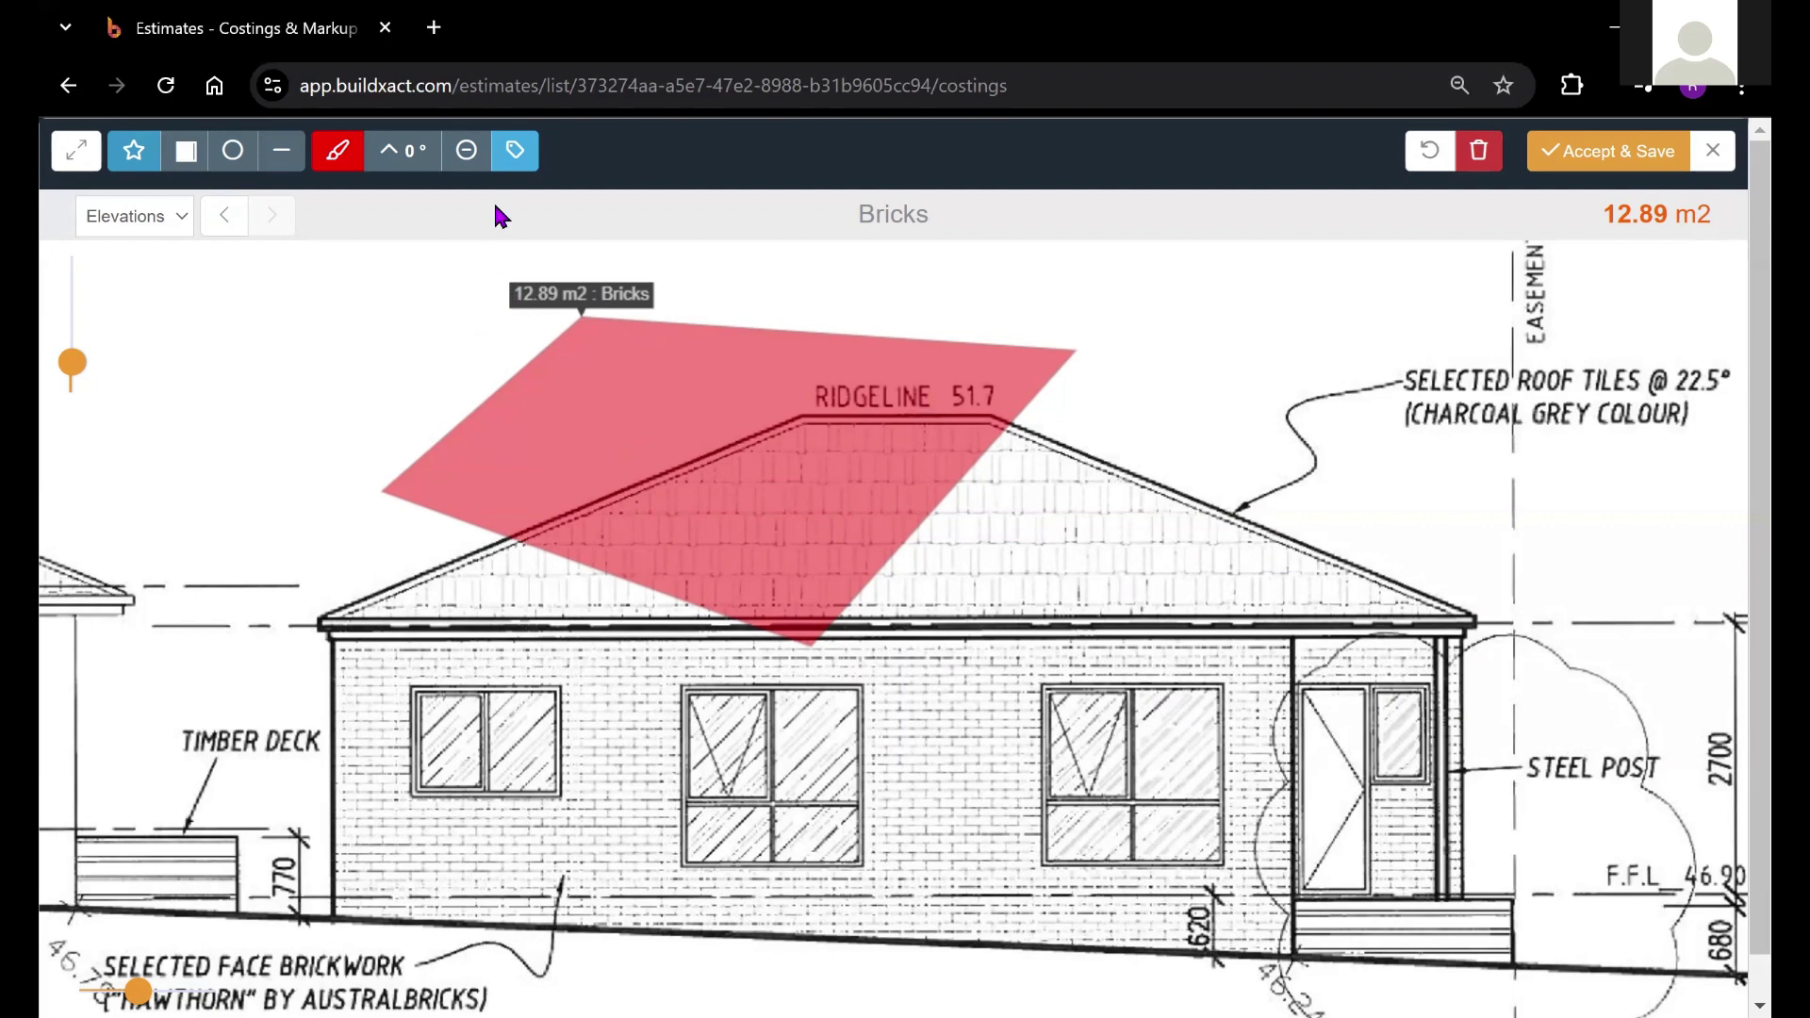
Step: Turn the shape labels off and on again, and undo the trial polygon
click(523, 162)
click(522, 164)
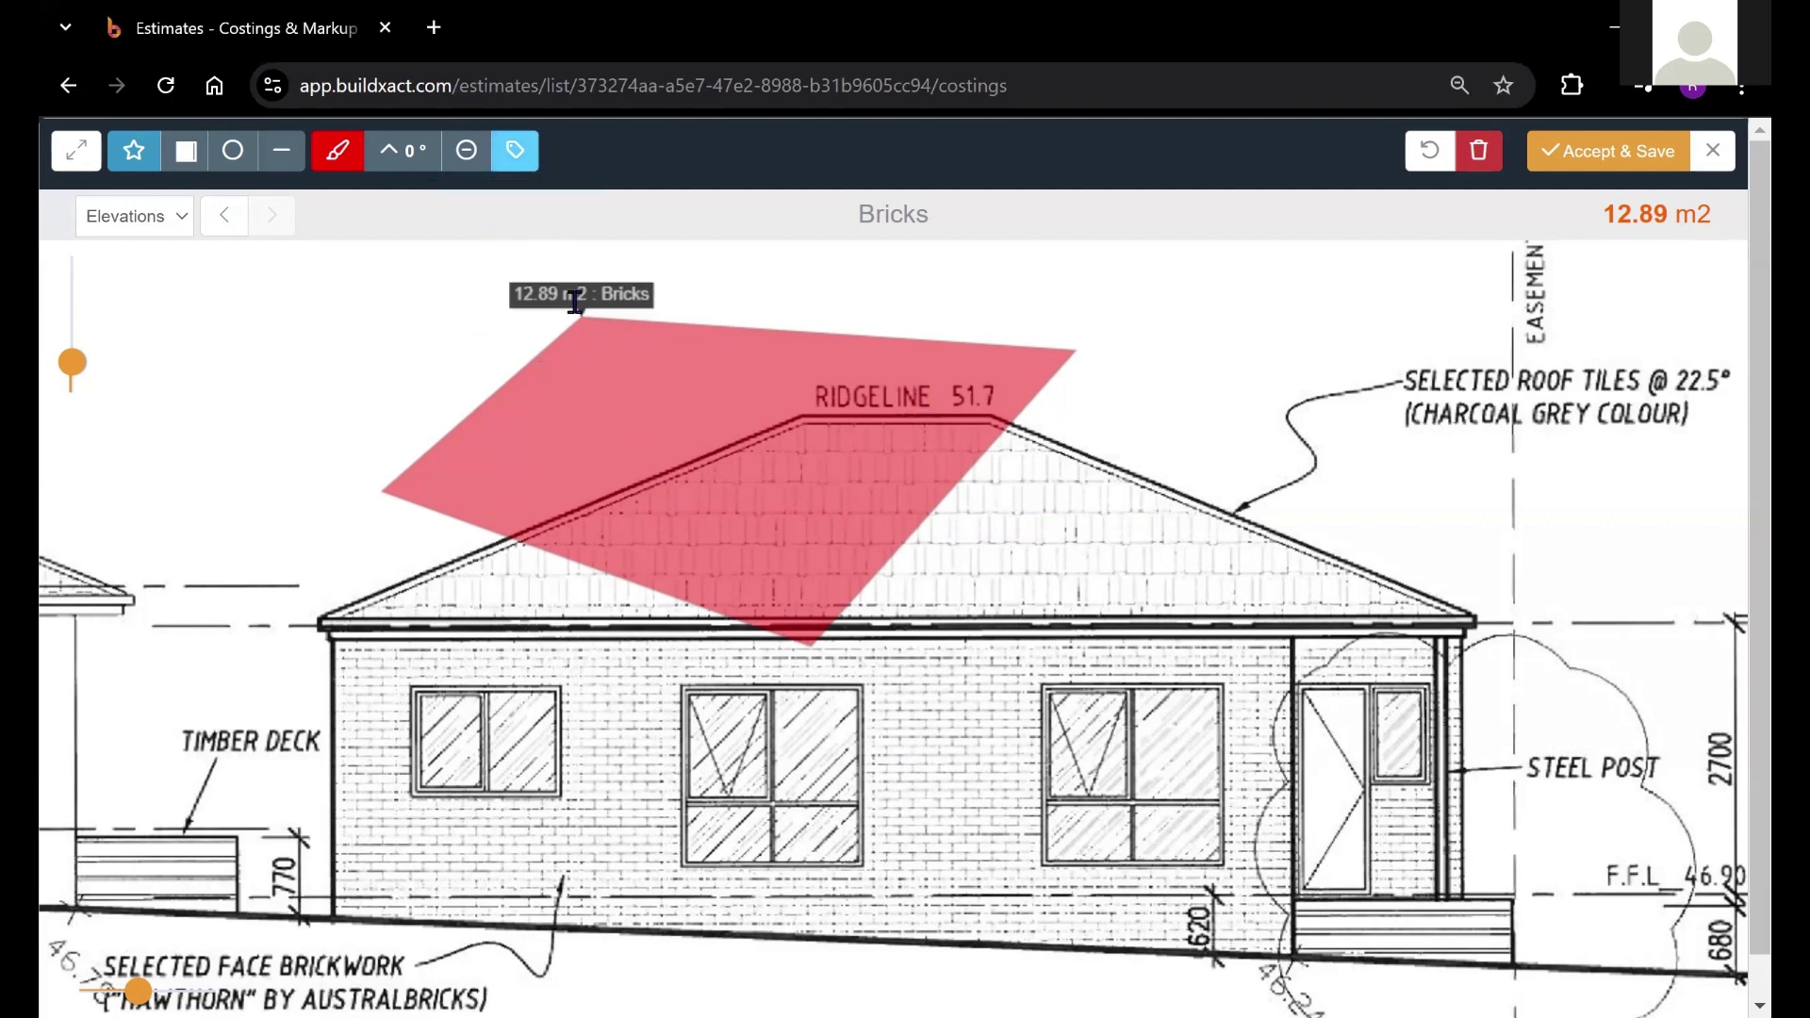
click(516, 160)
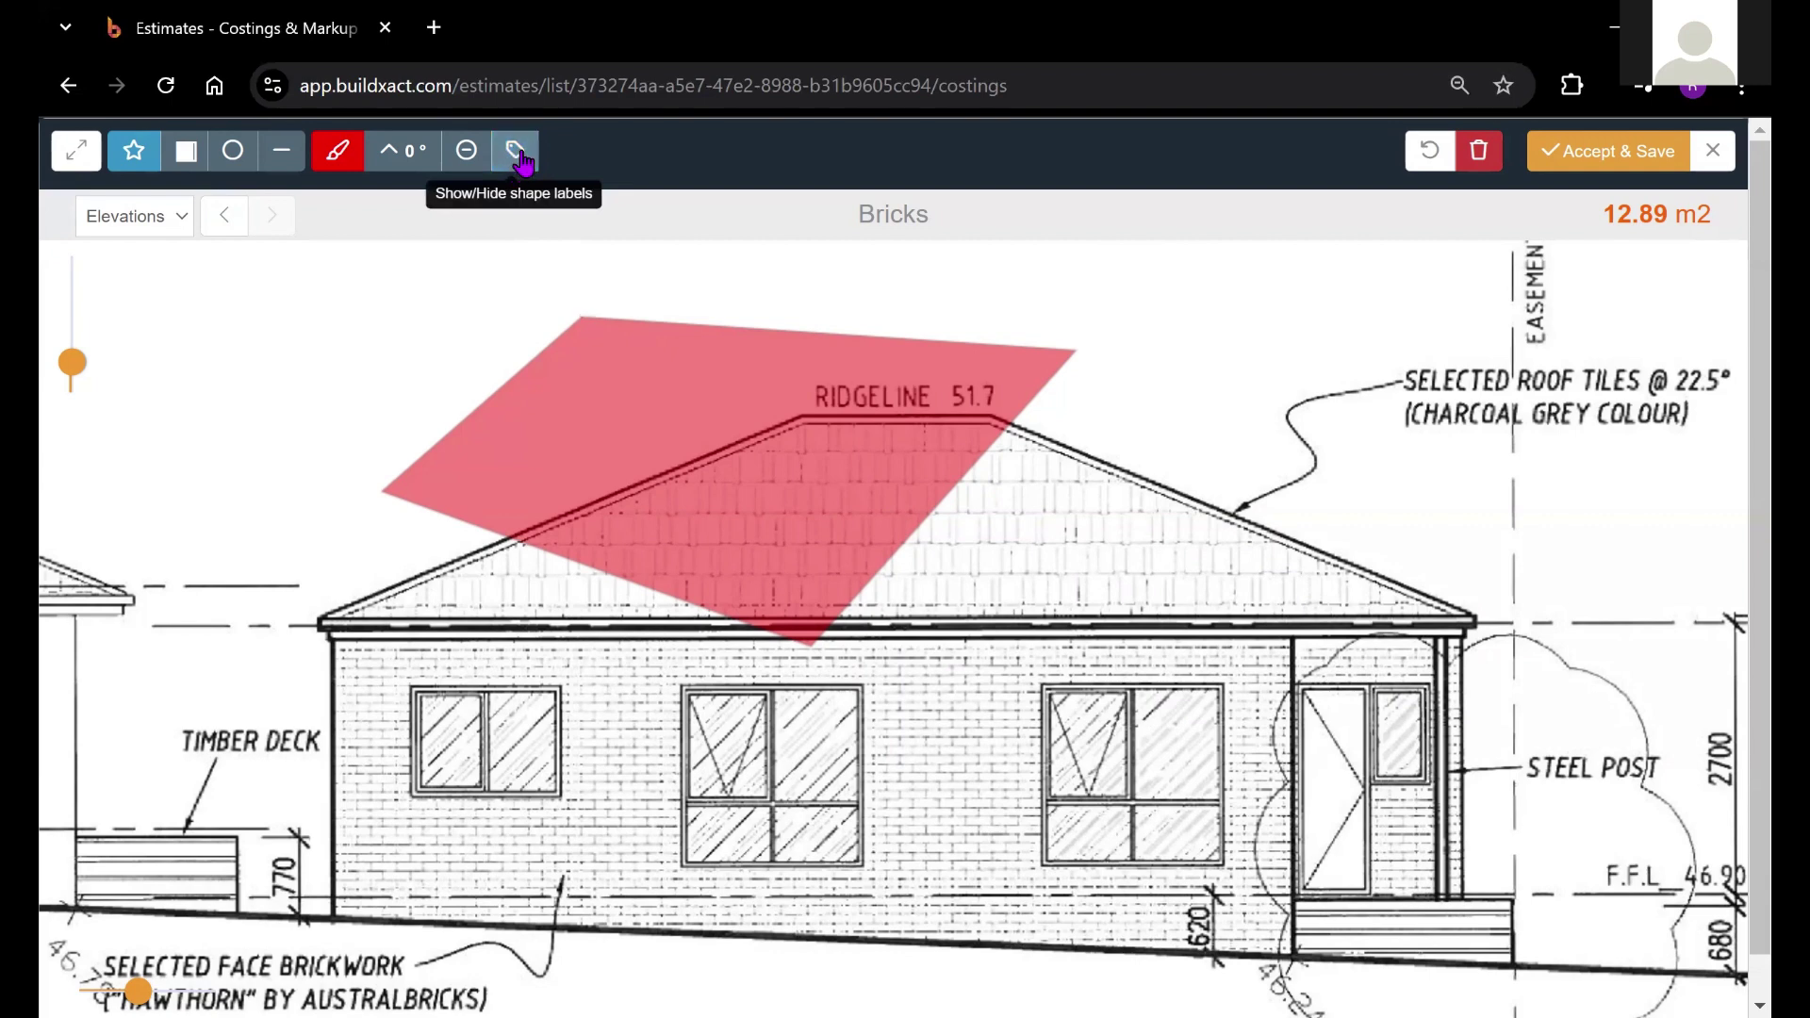
click(516, 160)
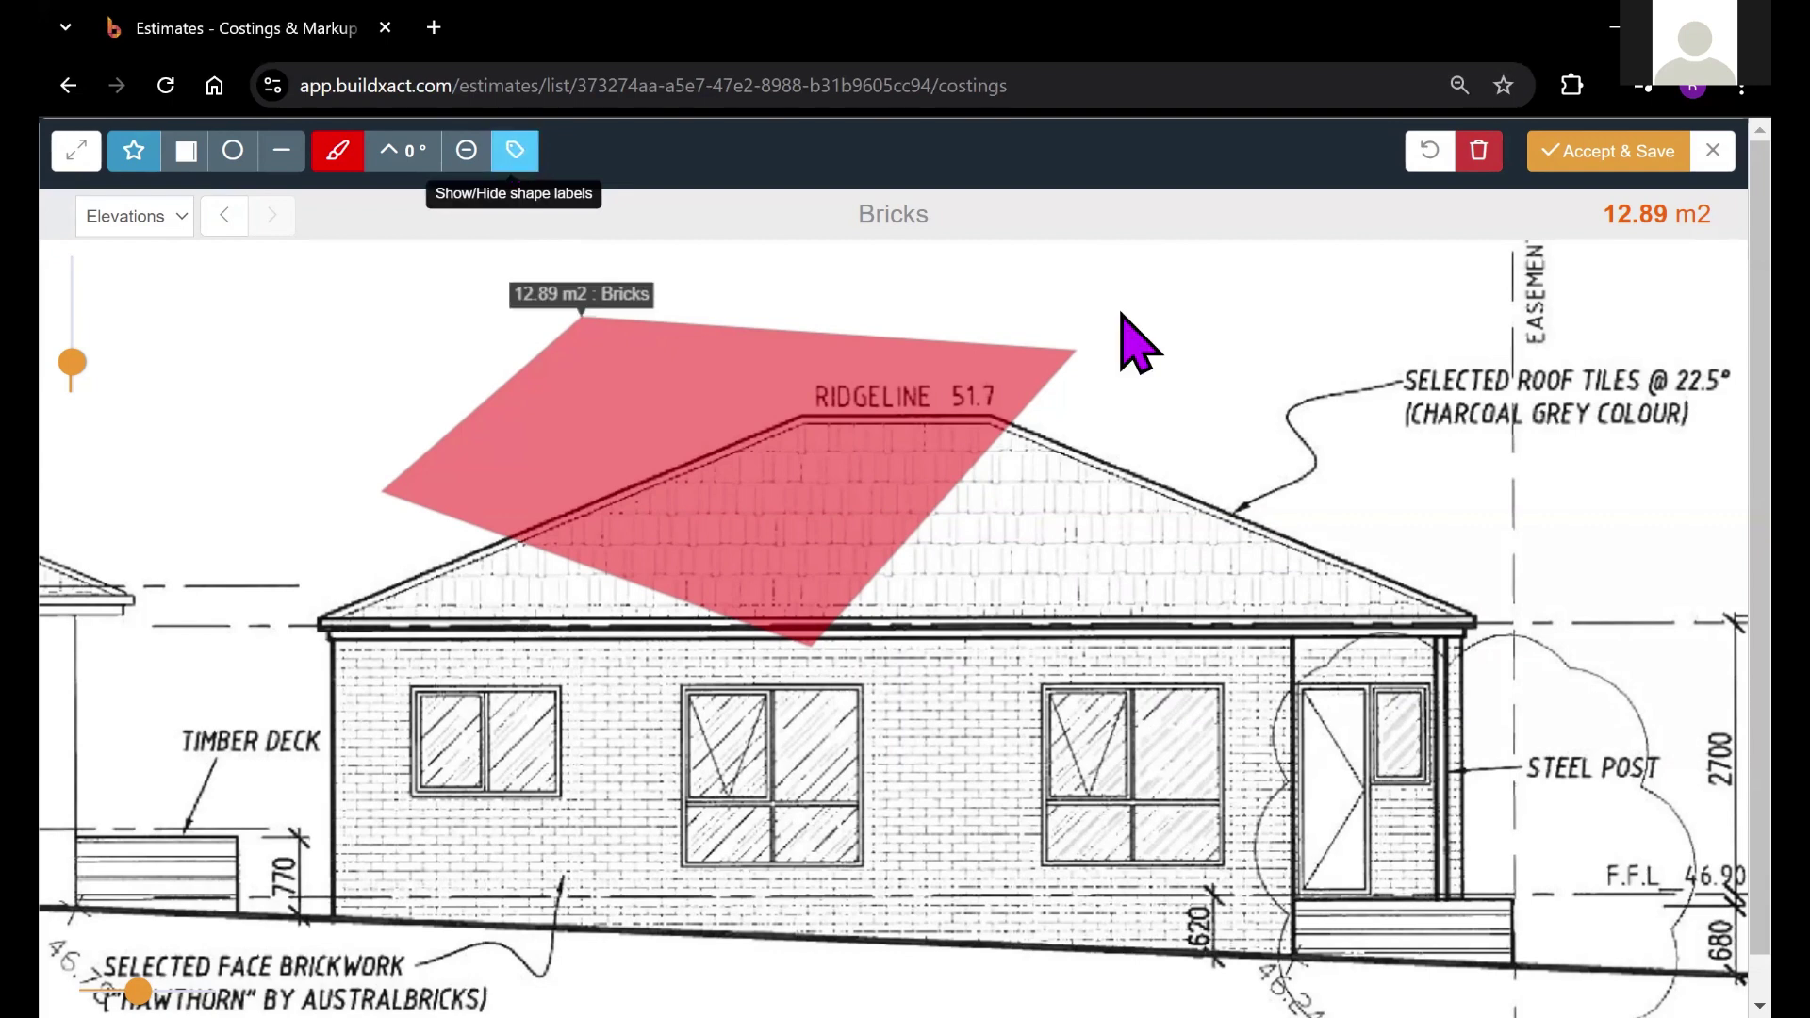
click(1431, 155)
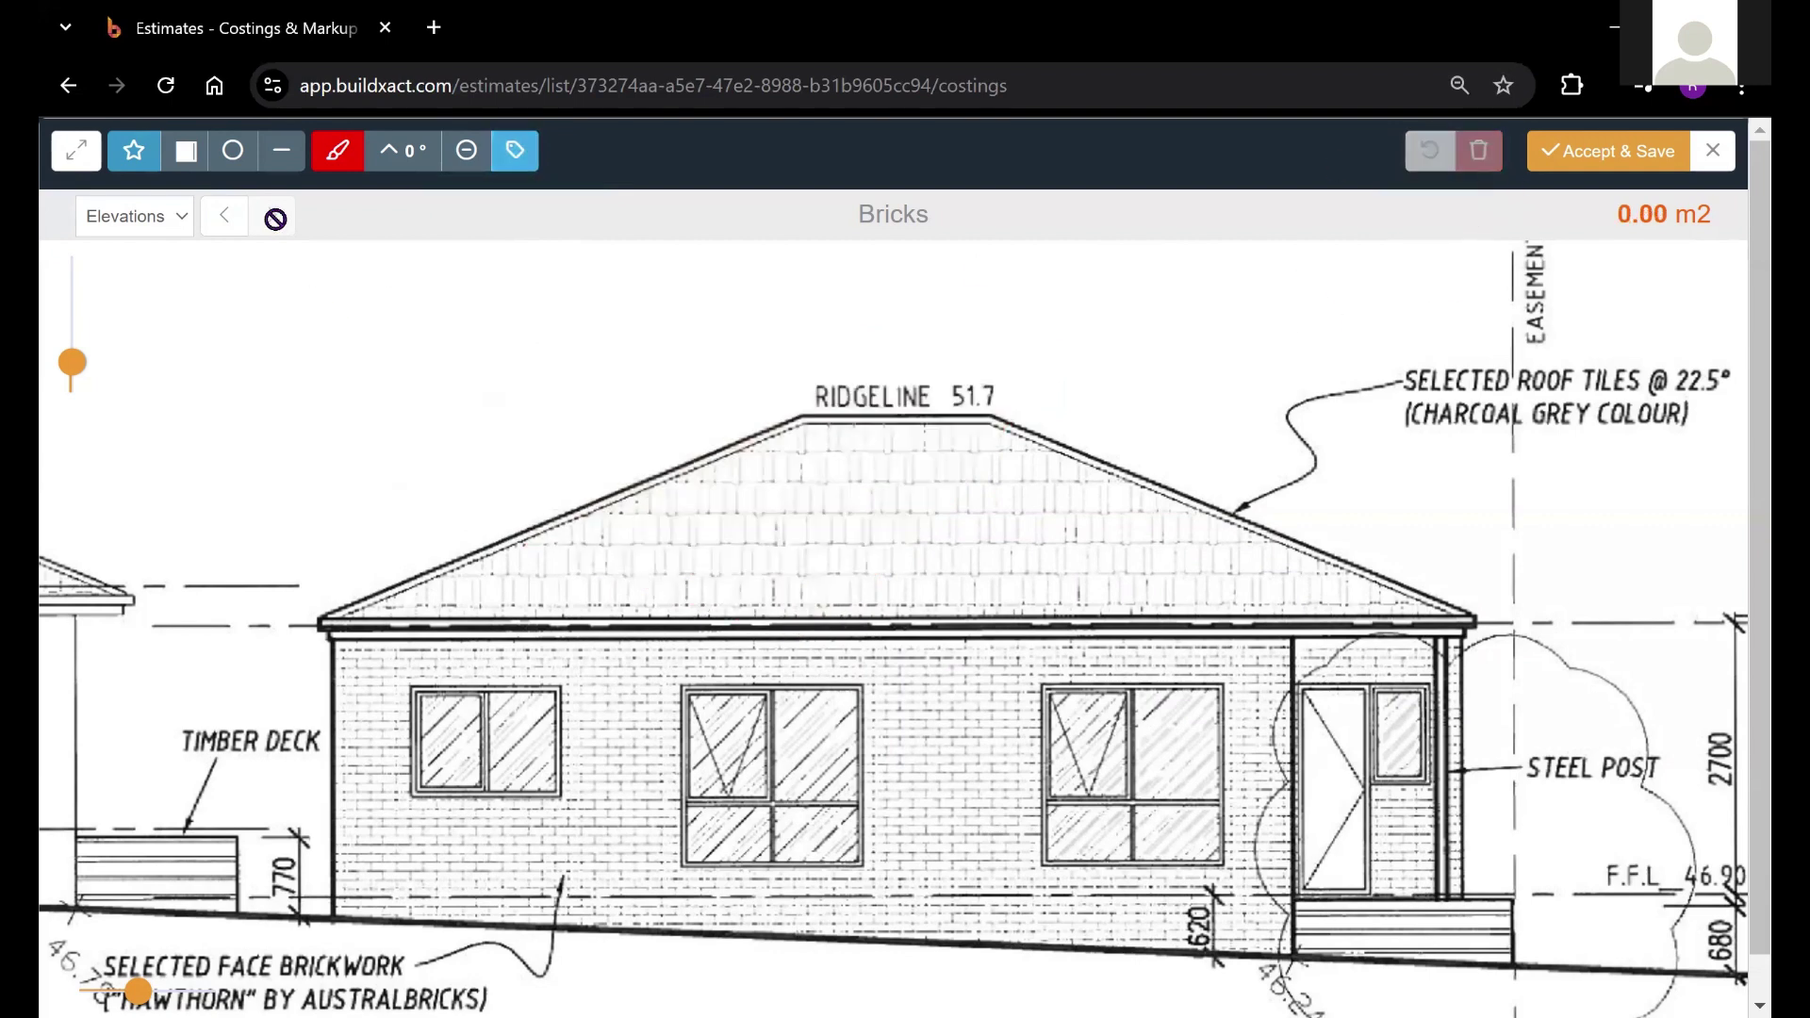
Step: Draw a trial rectangle of about 18.69 m2 over the roof and wall, and undo it
click(185, 151)
drag(499, 354, 779, 686)
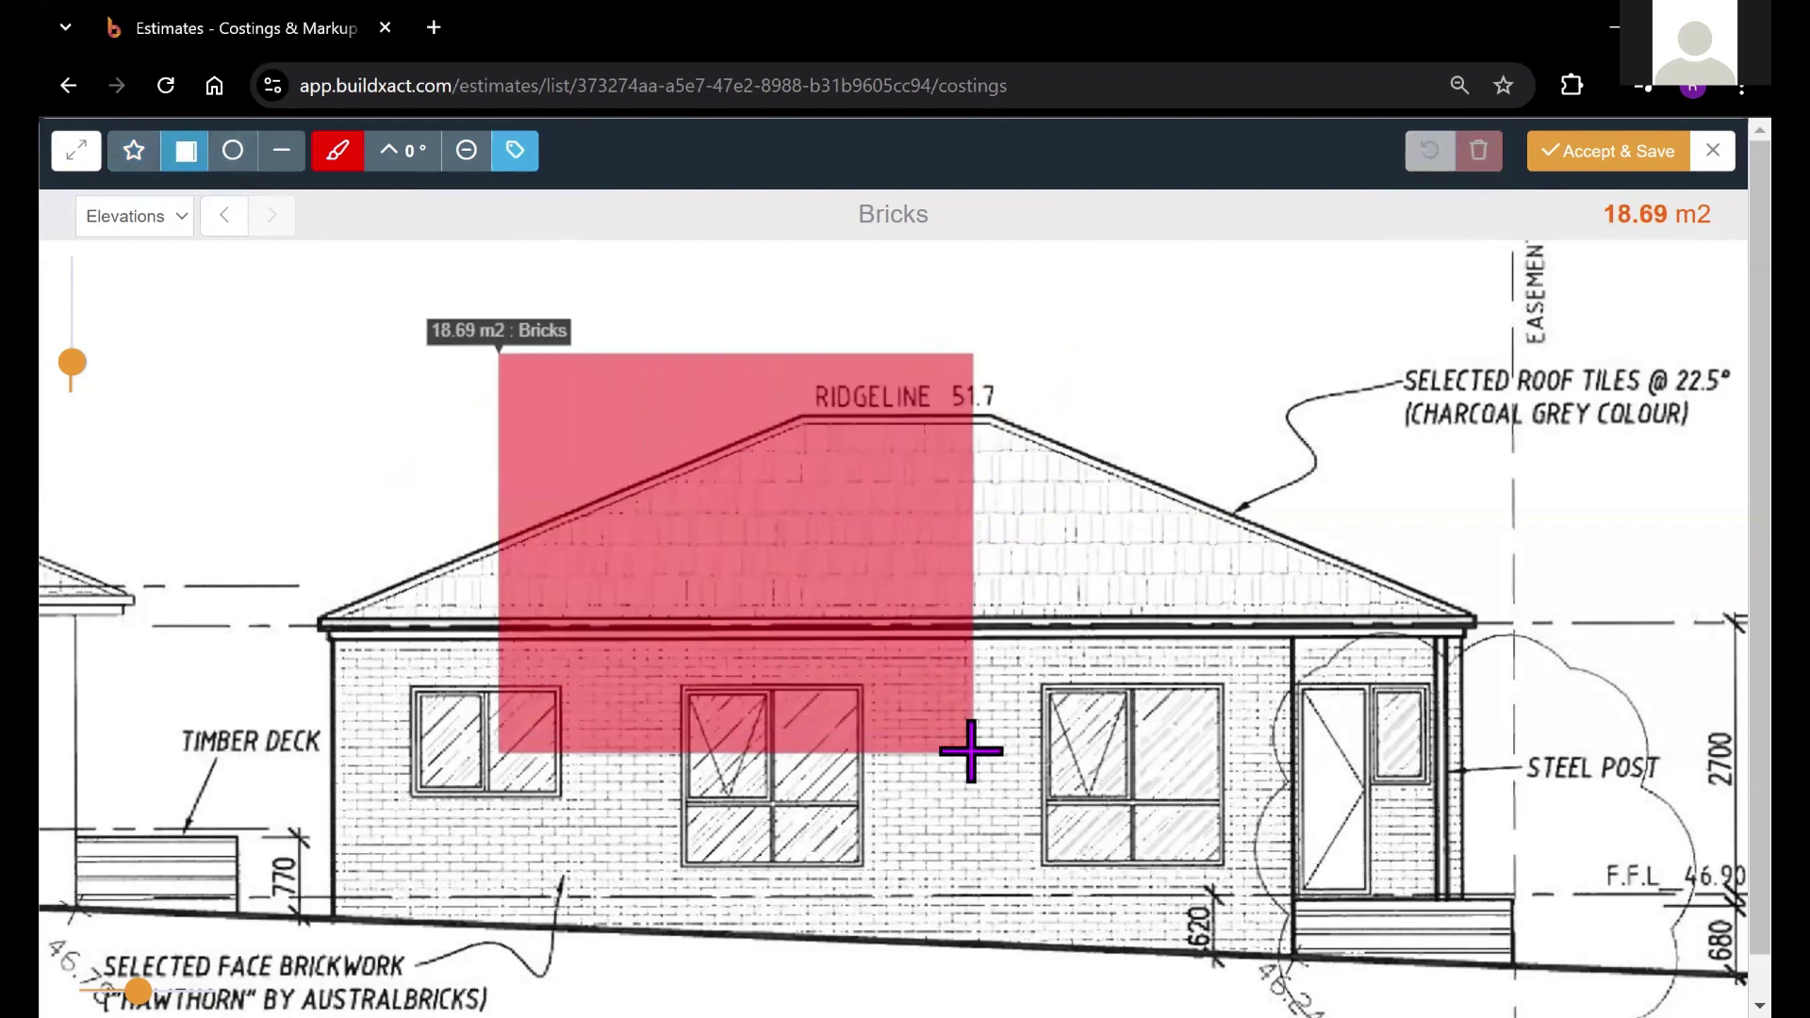
click(971, 751)
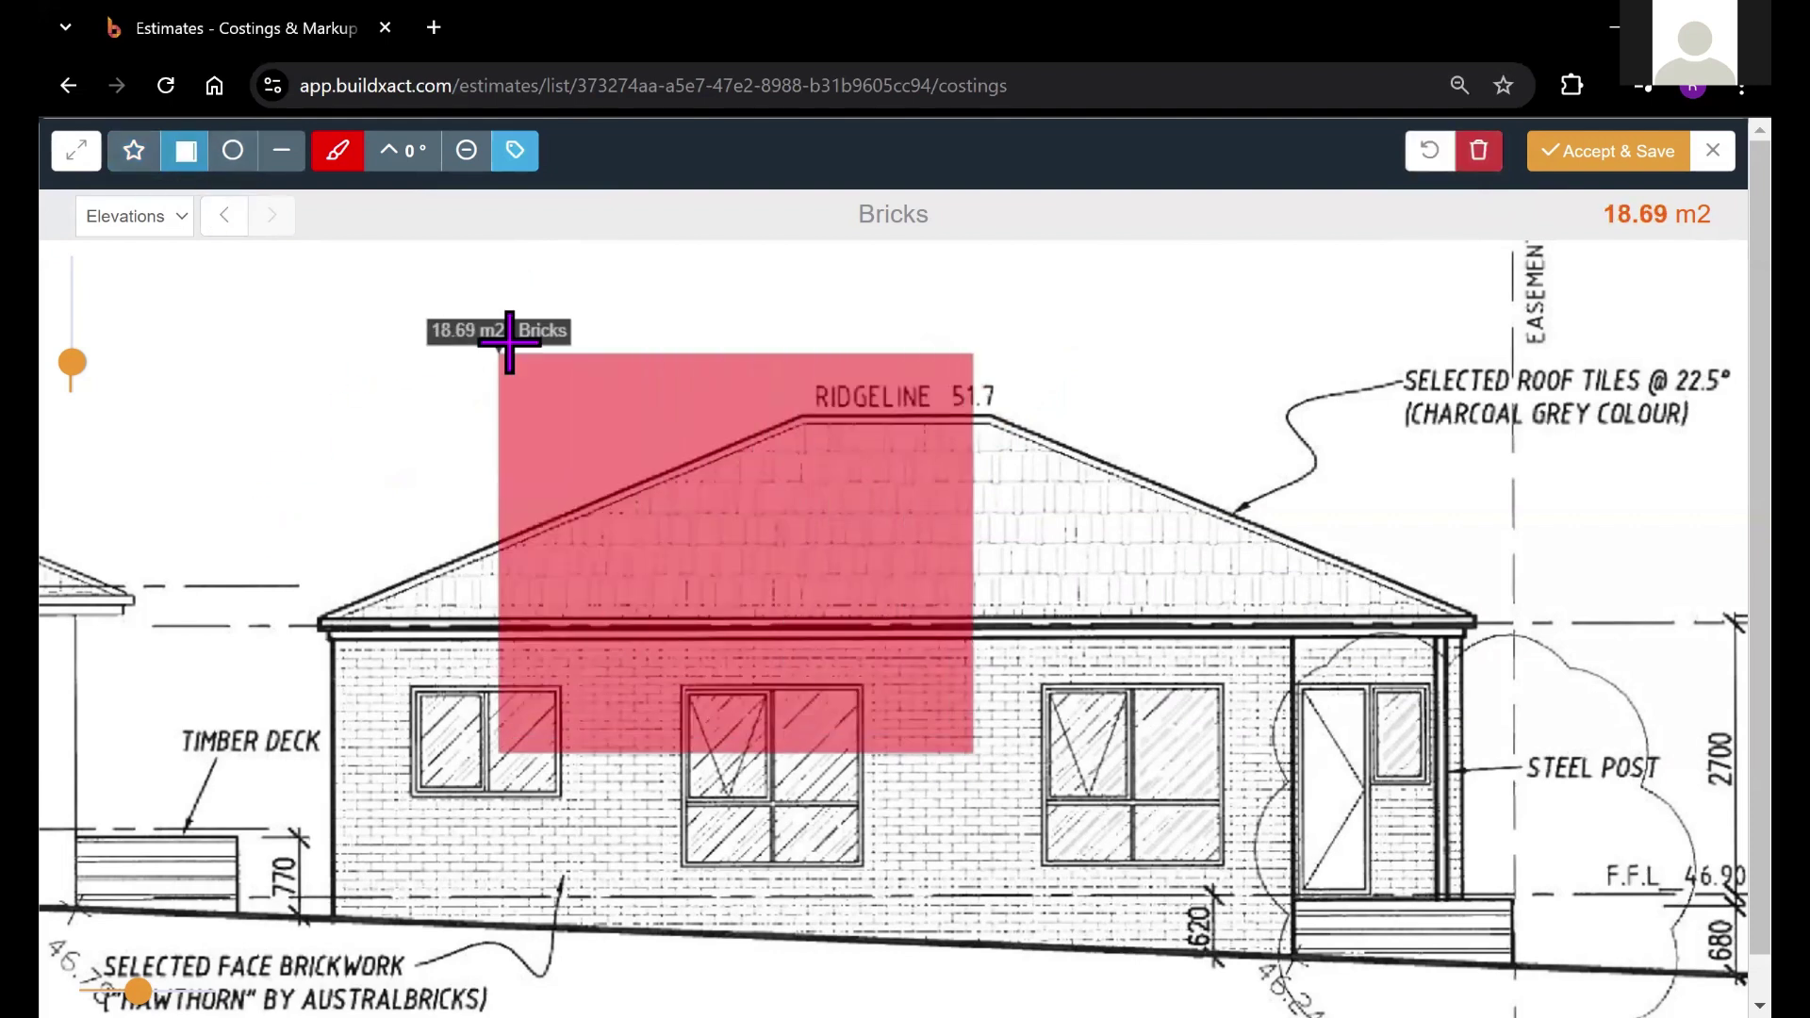
click(1423, 171)
Step: Draw a trial ellipse of about 10.88 m2 over the roof, and undo it
click(232, 150)
mouse_move(533, 332)
mouse_down()
mouse_move(933, 646)
mouse_move(933, 682)
mouse_up()
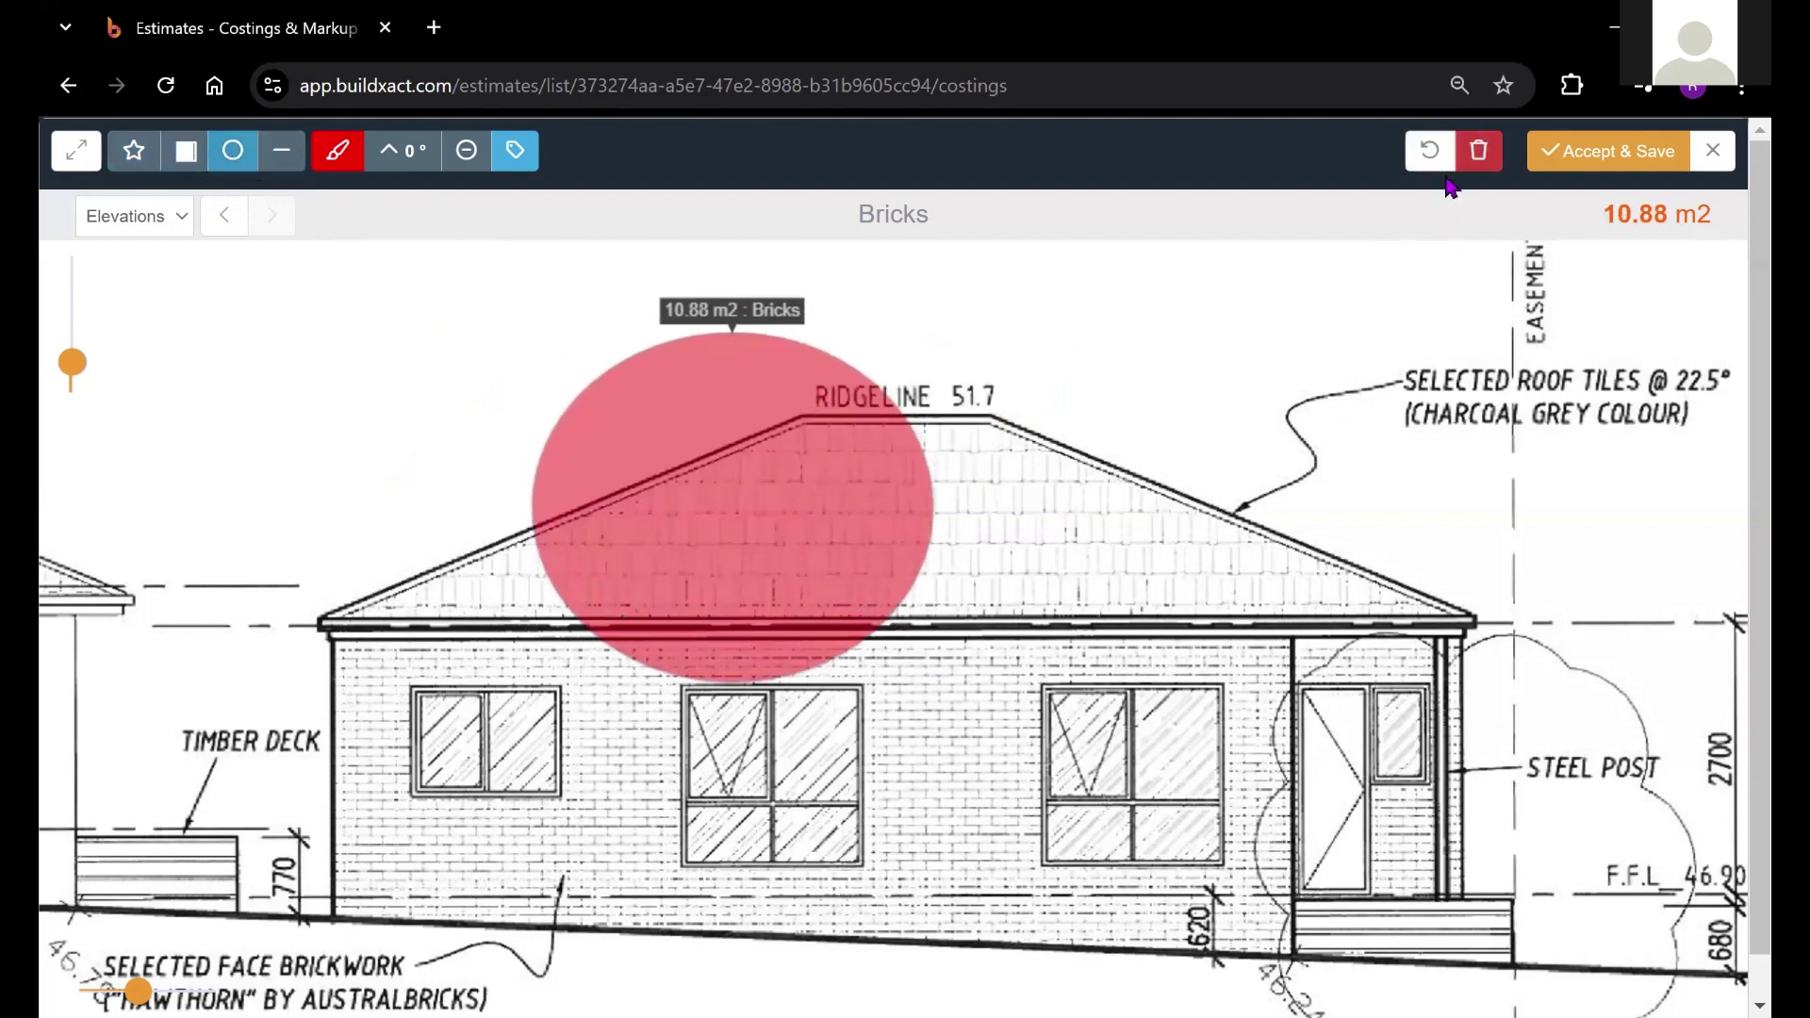
click(1427, 154)
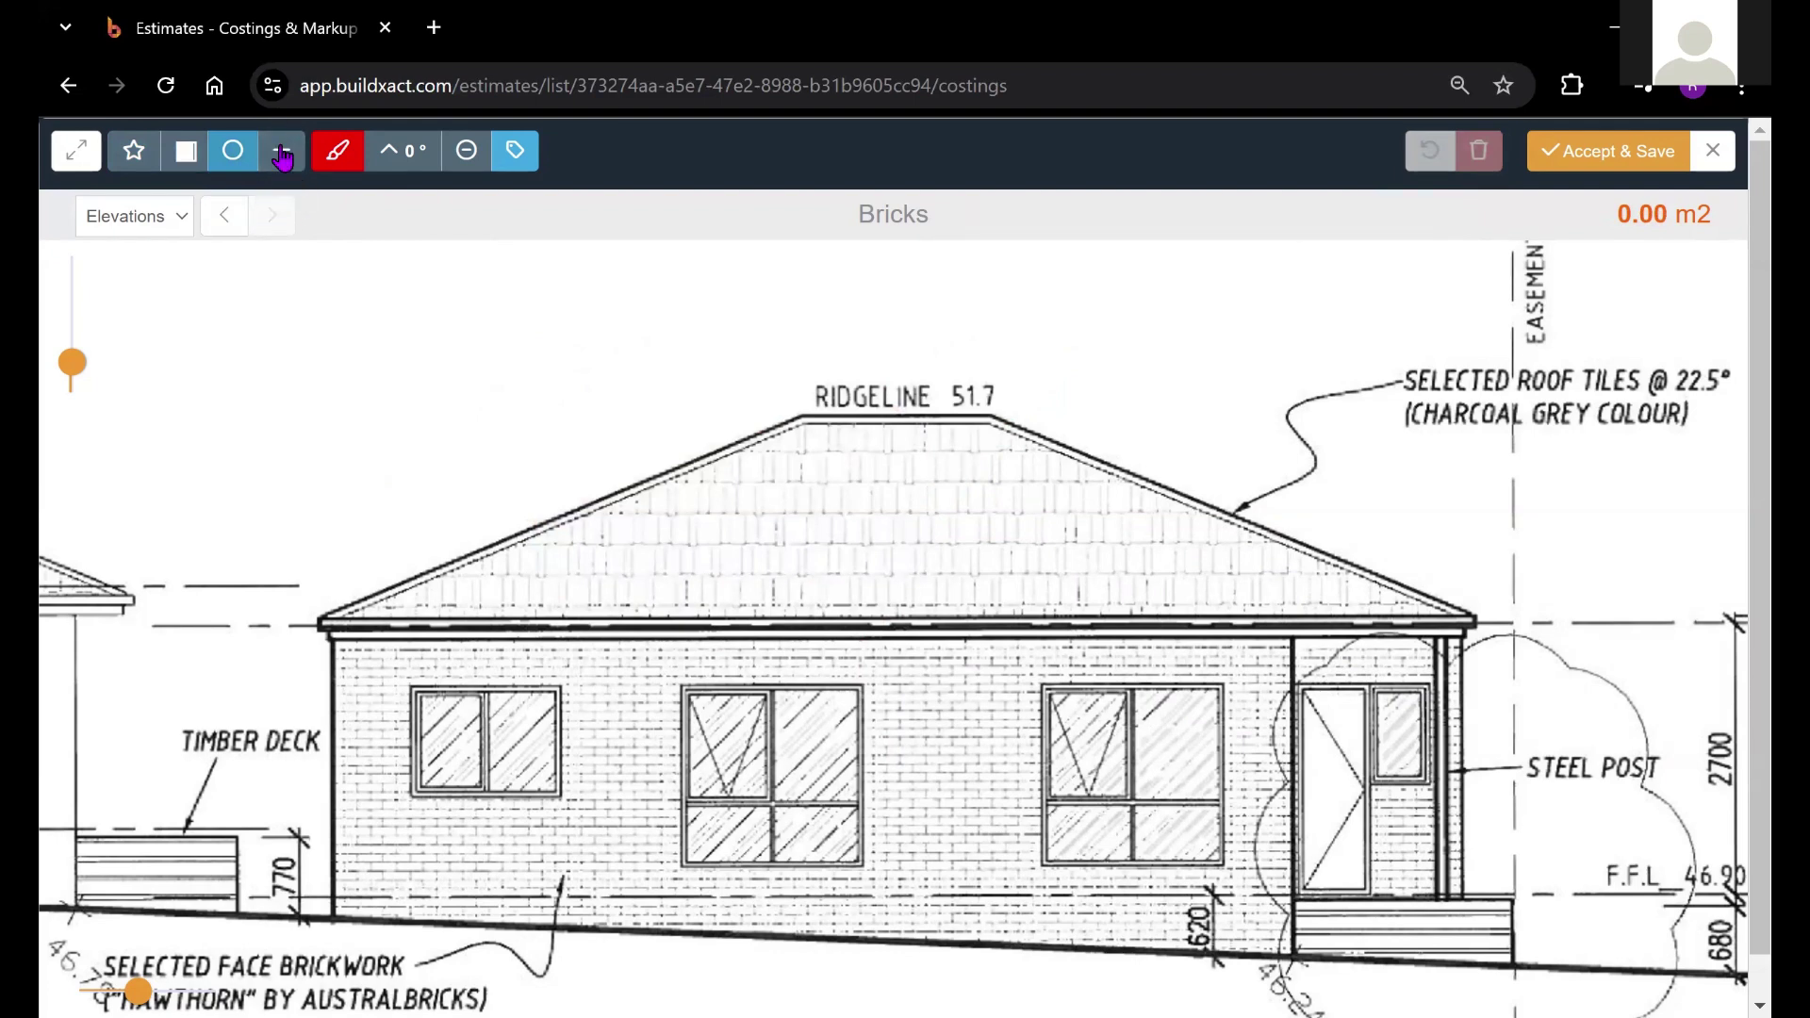
Step: Activate the line tool and open its height value for editing
drag(1674, 218, 1711, 222)
click(1696, 225)
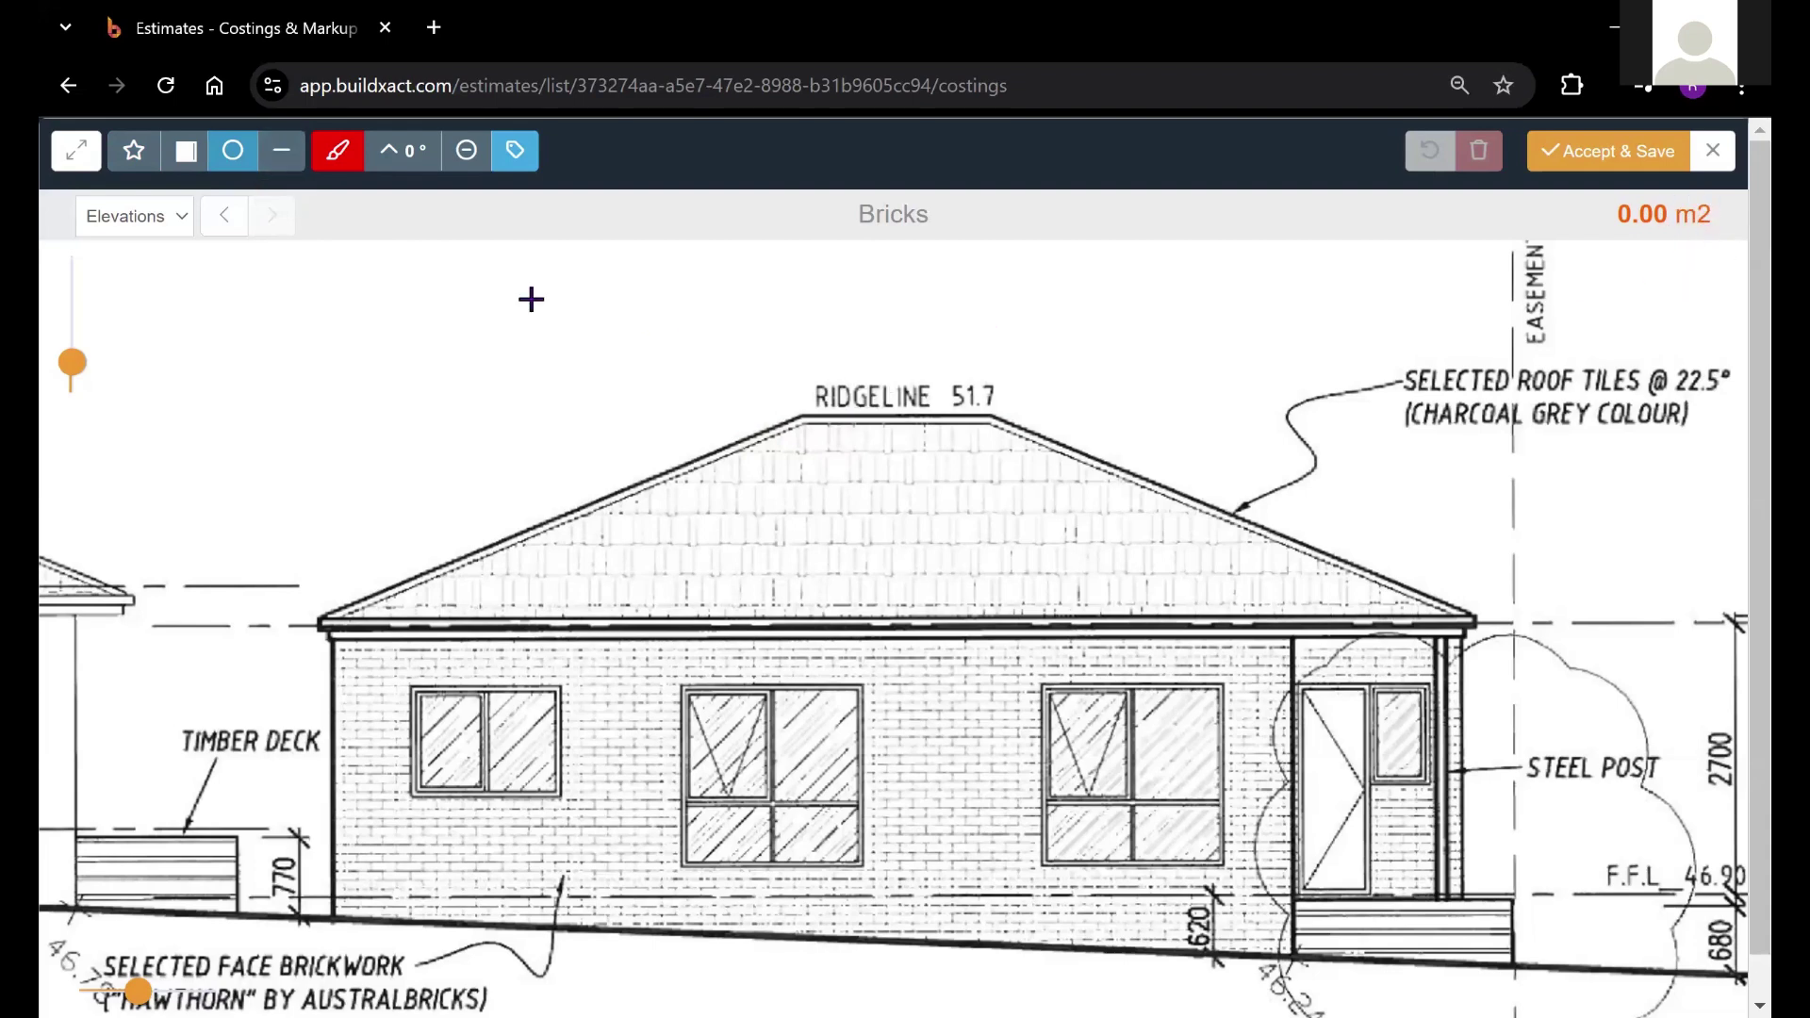
click(289, 156)
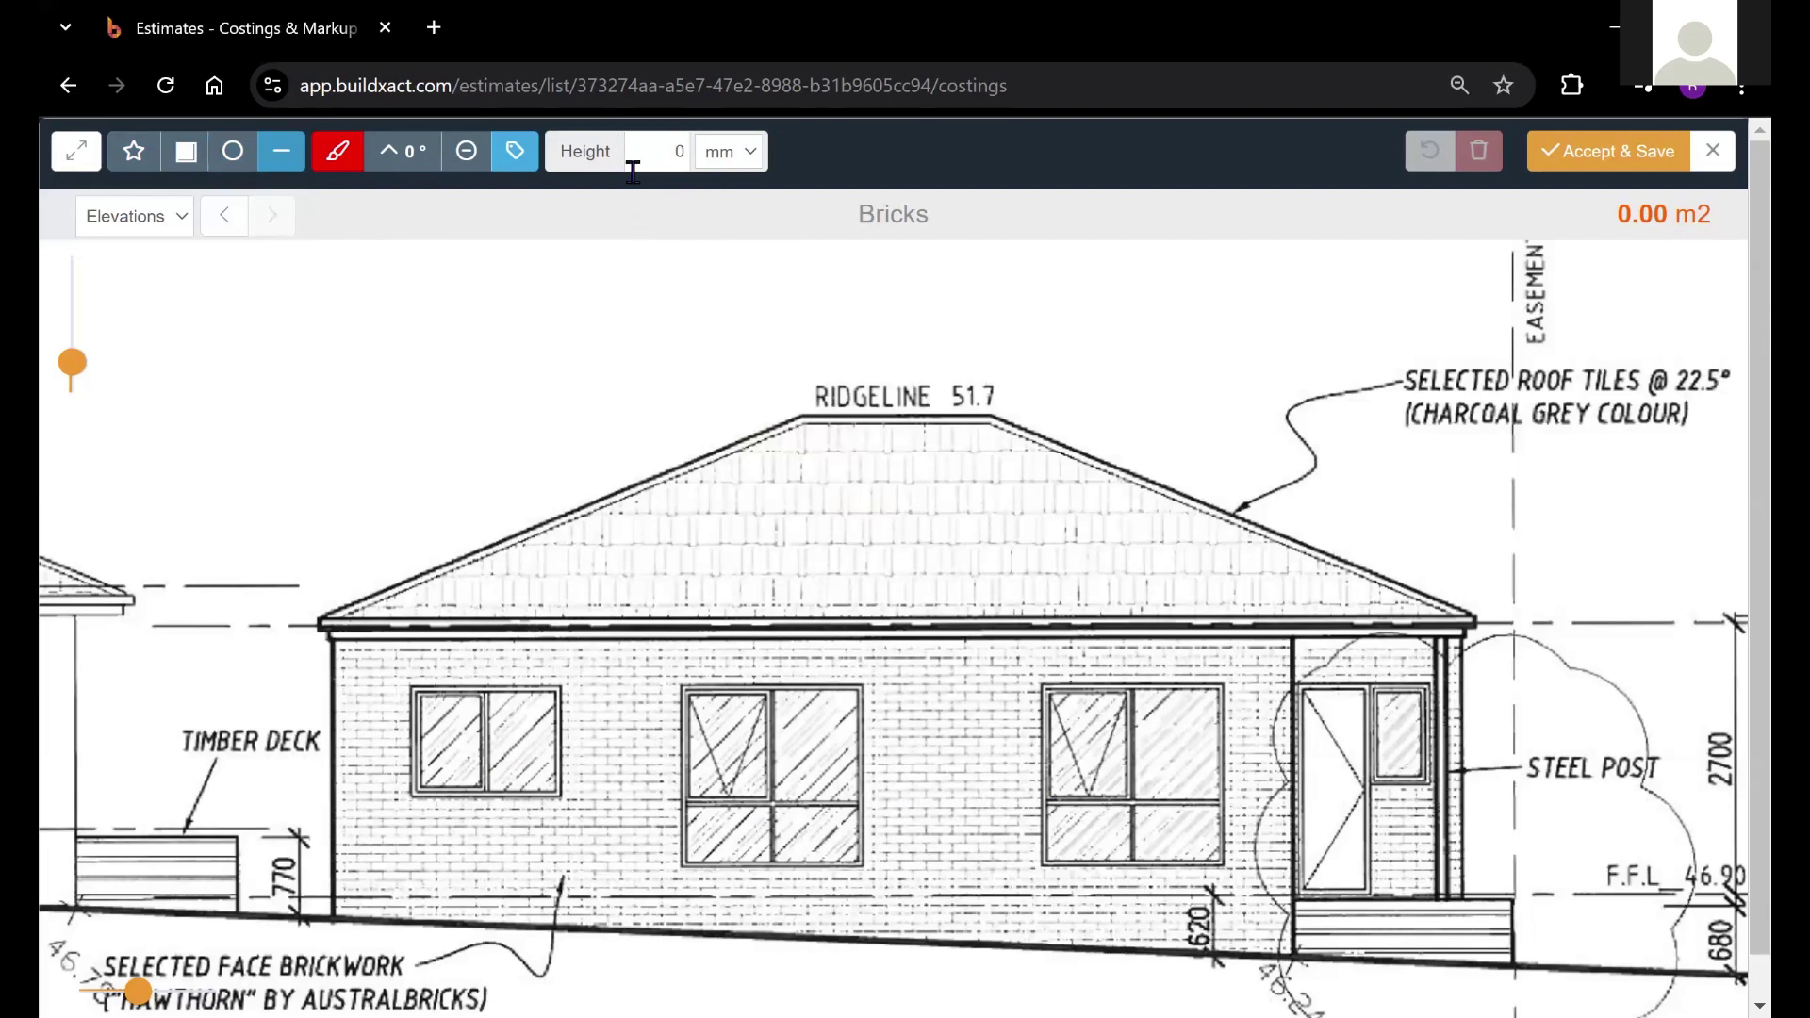
click(675, 170)
Step: Set the takeoff drawing colour to dark green
click(345, 162)
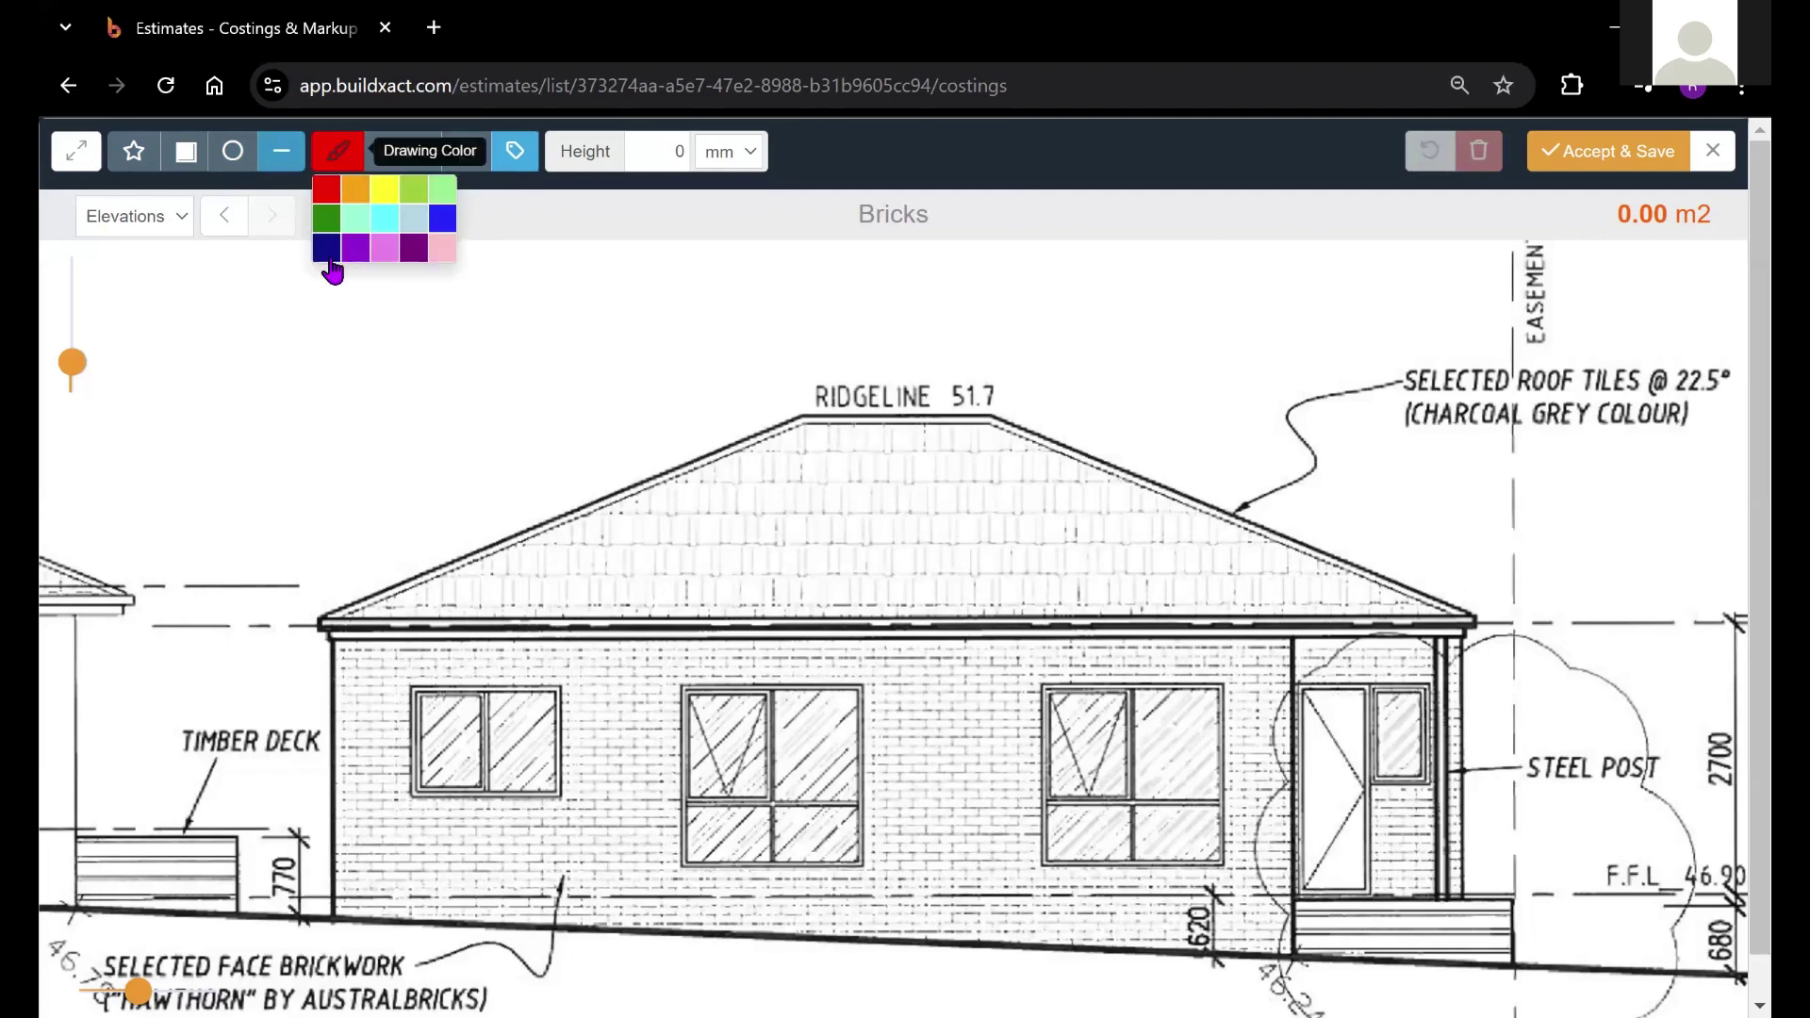
click(322, 213)
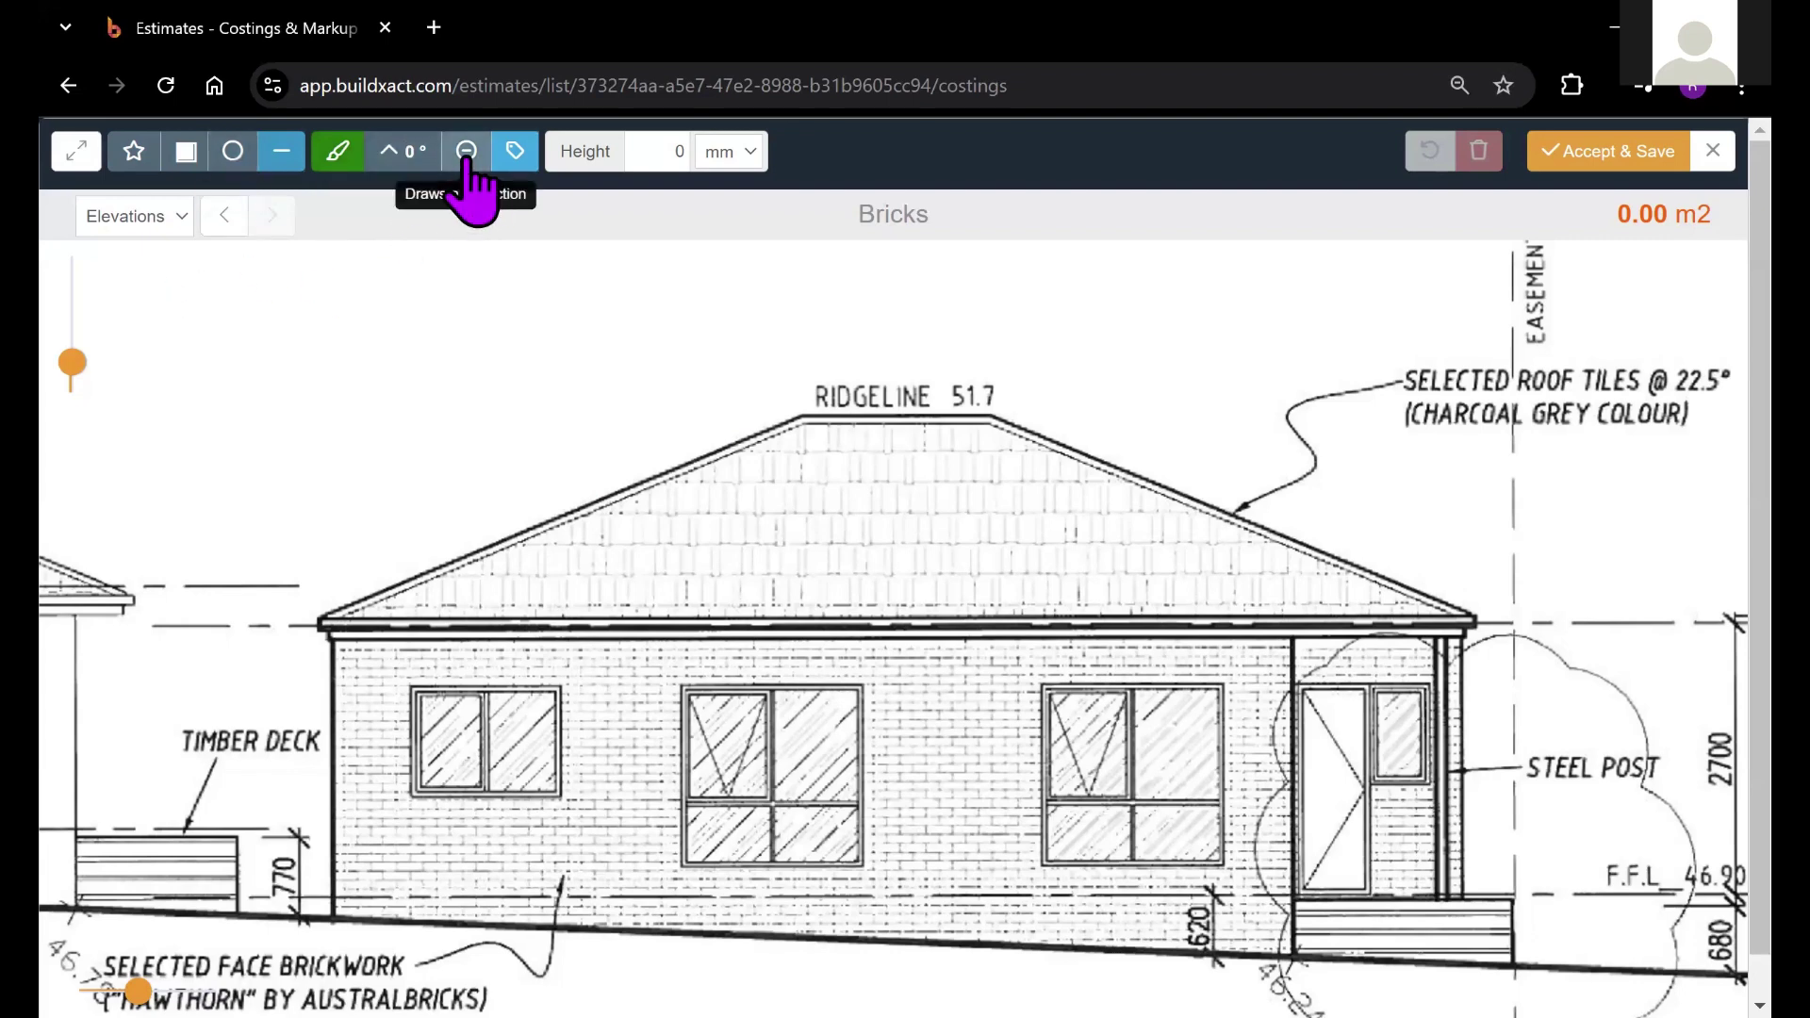
Step: Trace the north elevation's wall with the free-form shape tool as one closed brick area of about 34.15 m2
click(137, 151)
drag(990, 585, 977, 479)
drag(997, 618, 1014, 530)
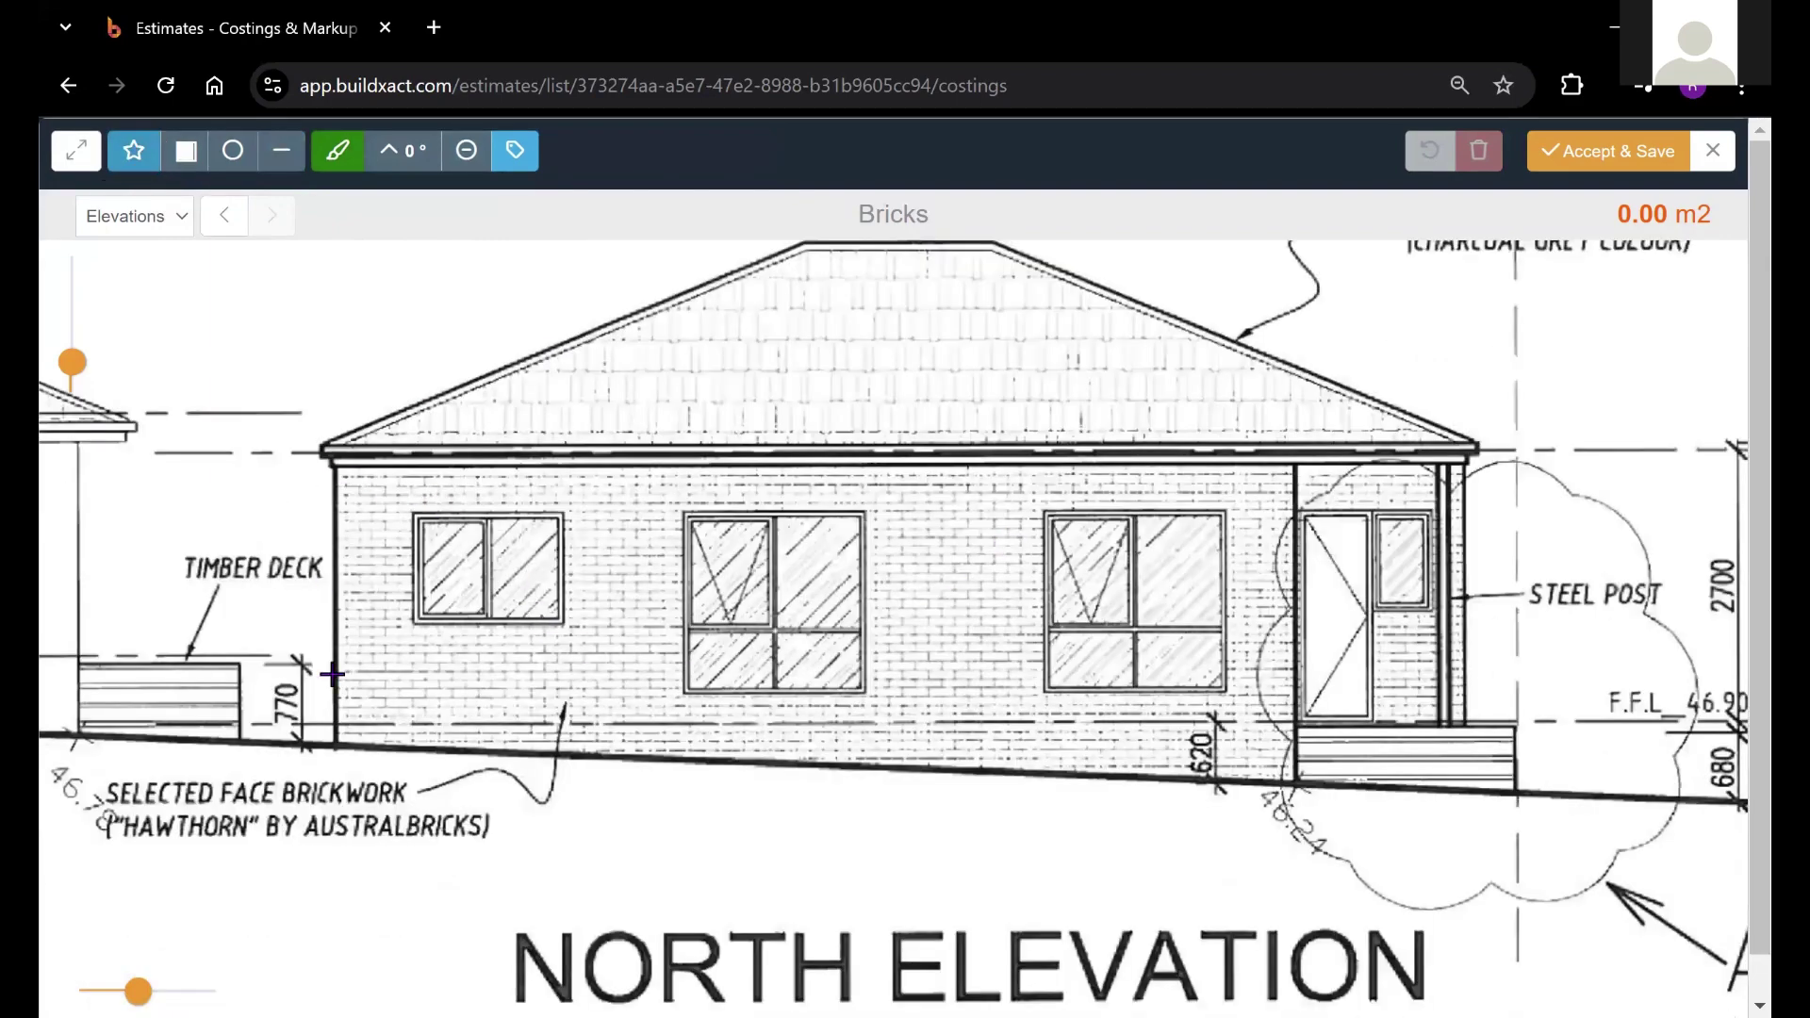
click(84, 375)
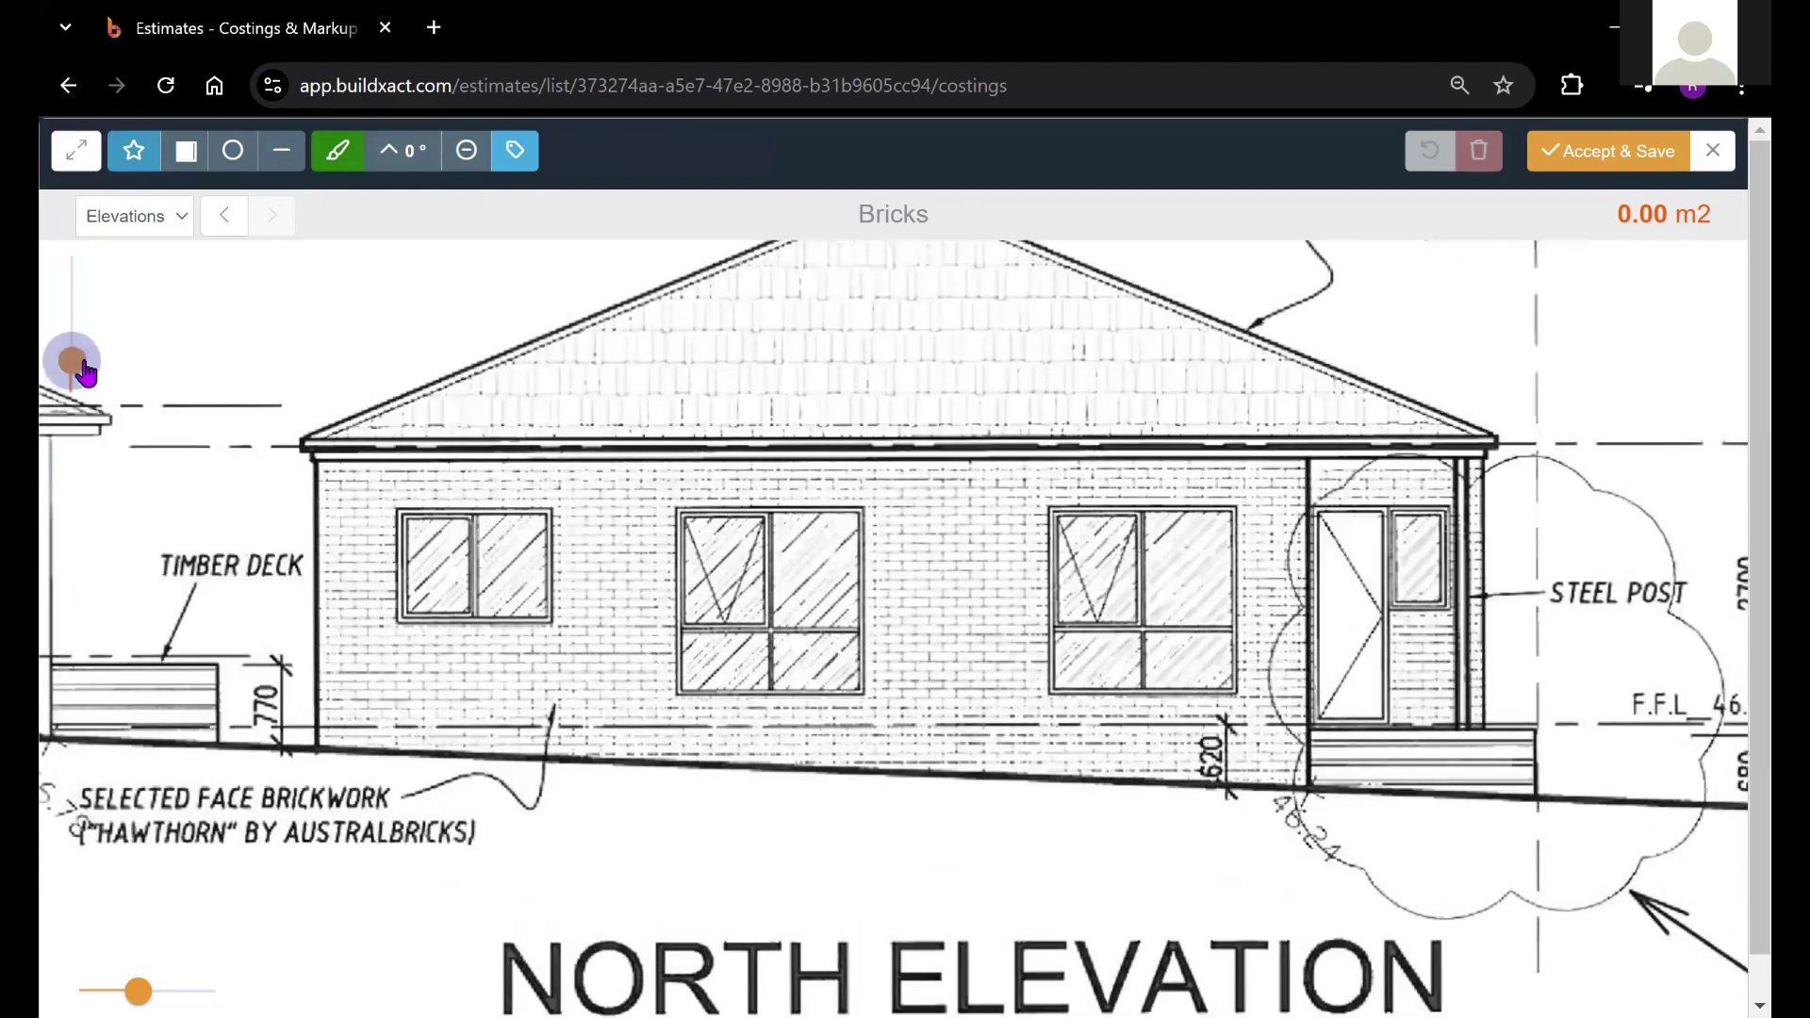
drag(84, 348, 80, 341)
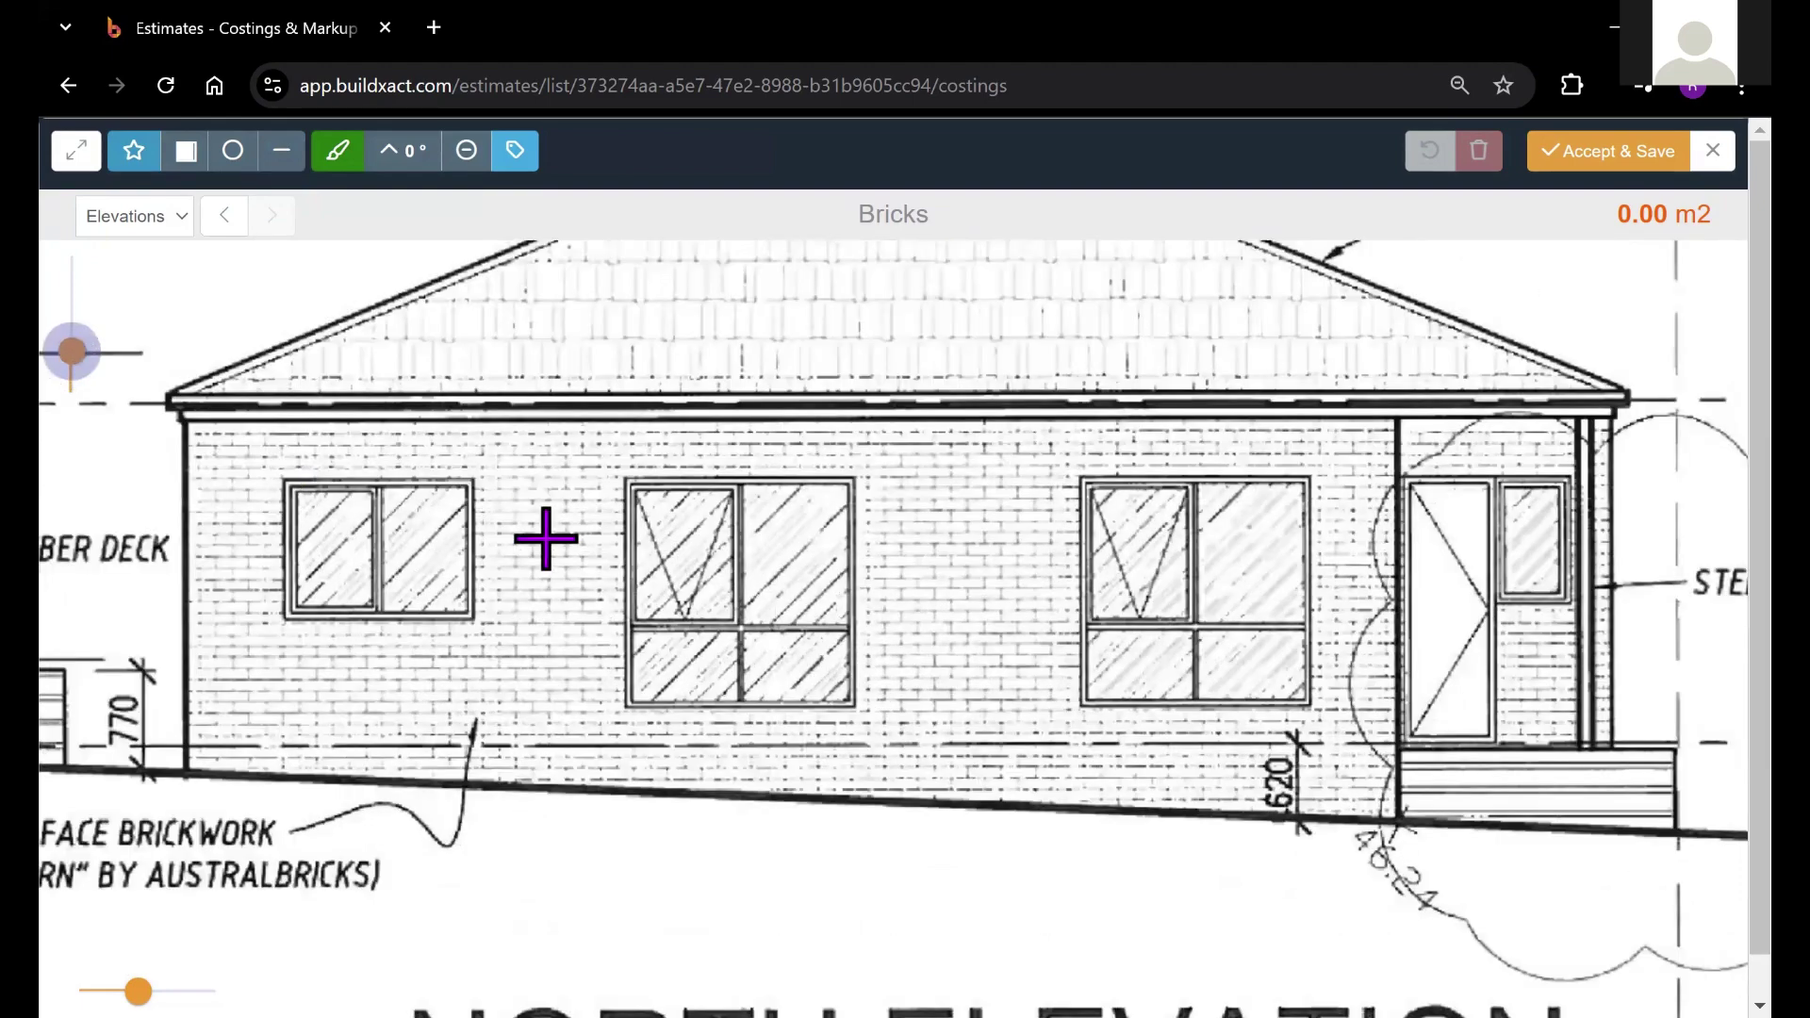
scroll(590, 496, up, 1)
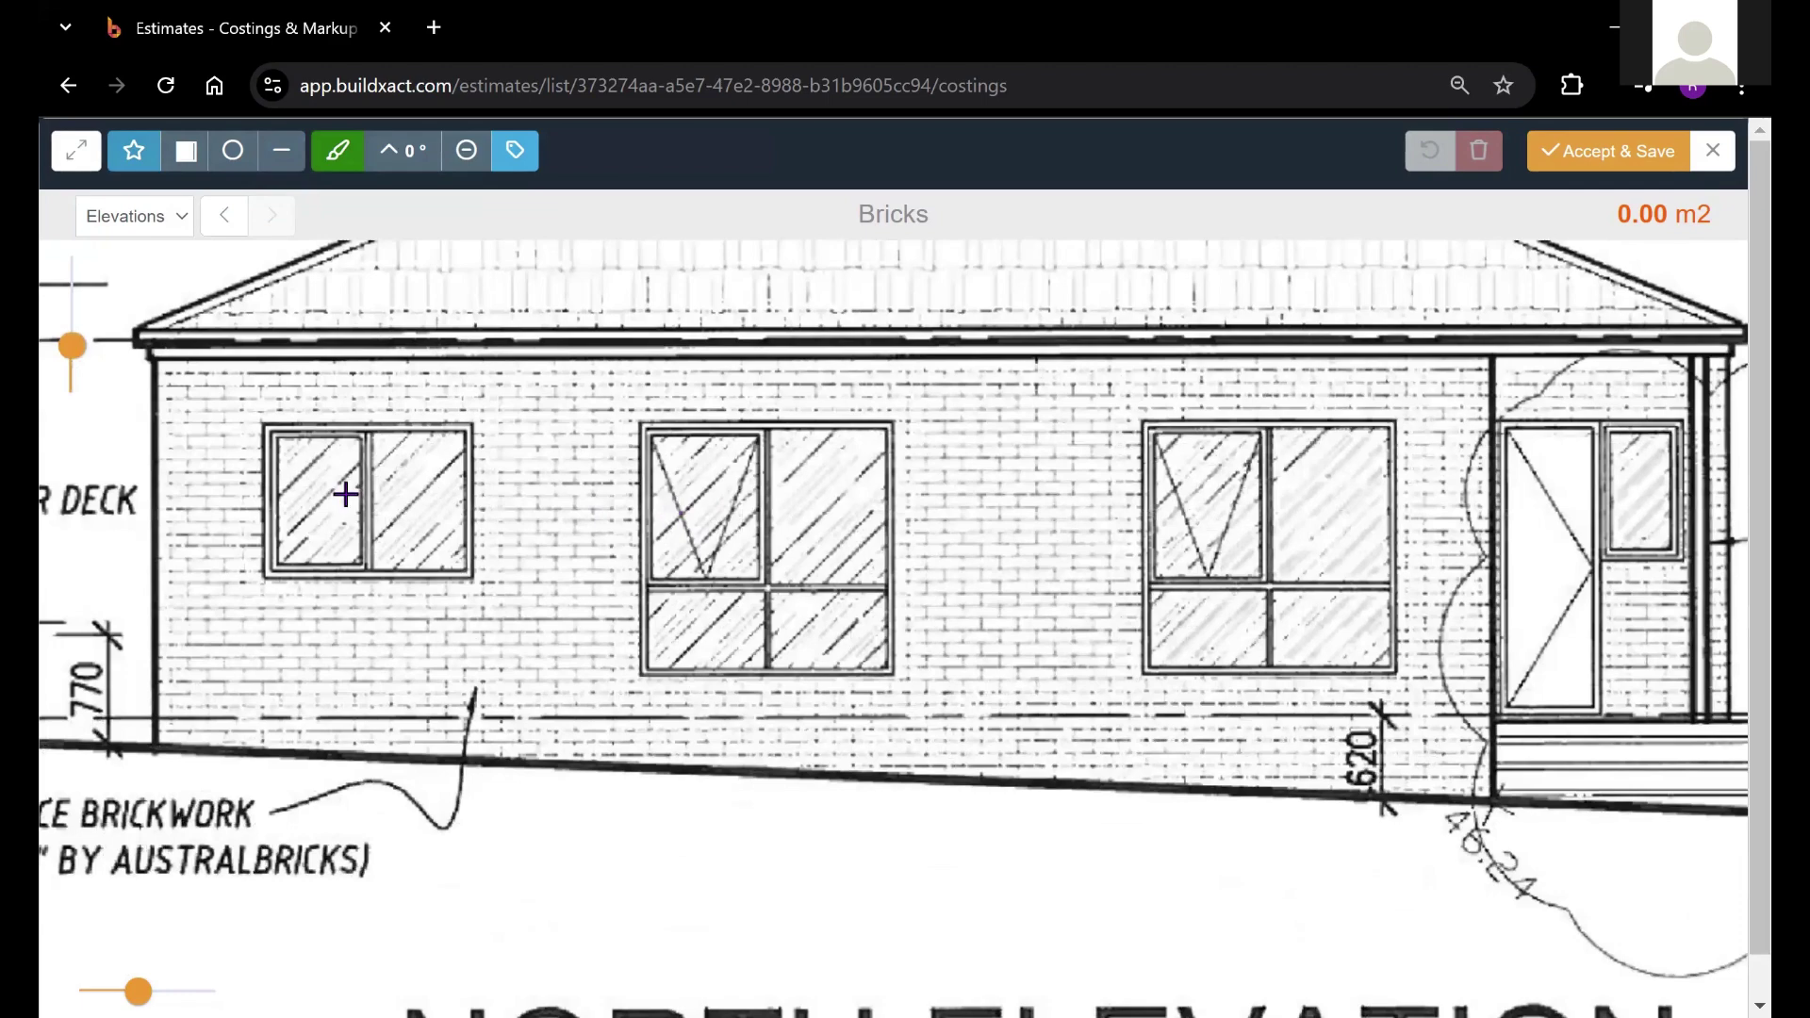
drag(214, 455, 192, 446)
drag(302, 376, 336, 391)
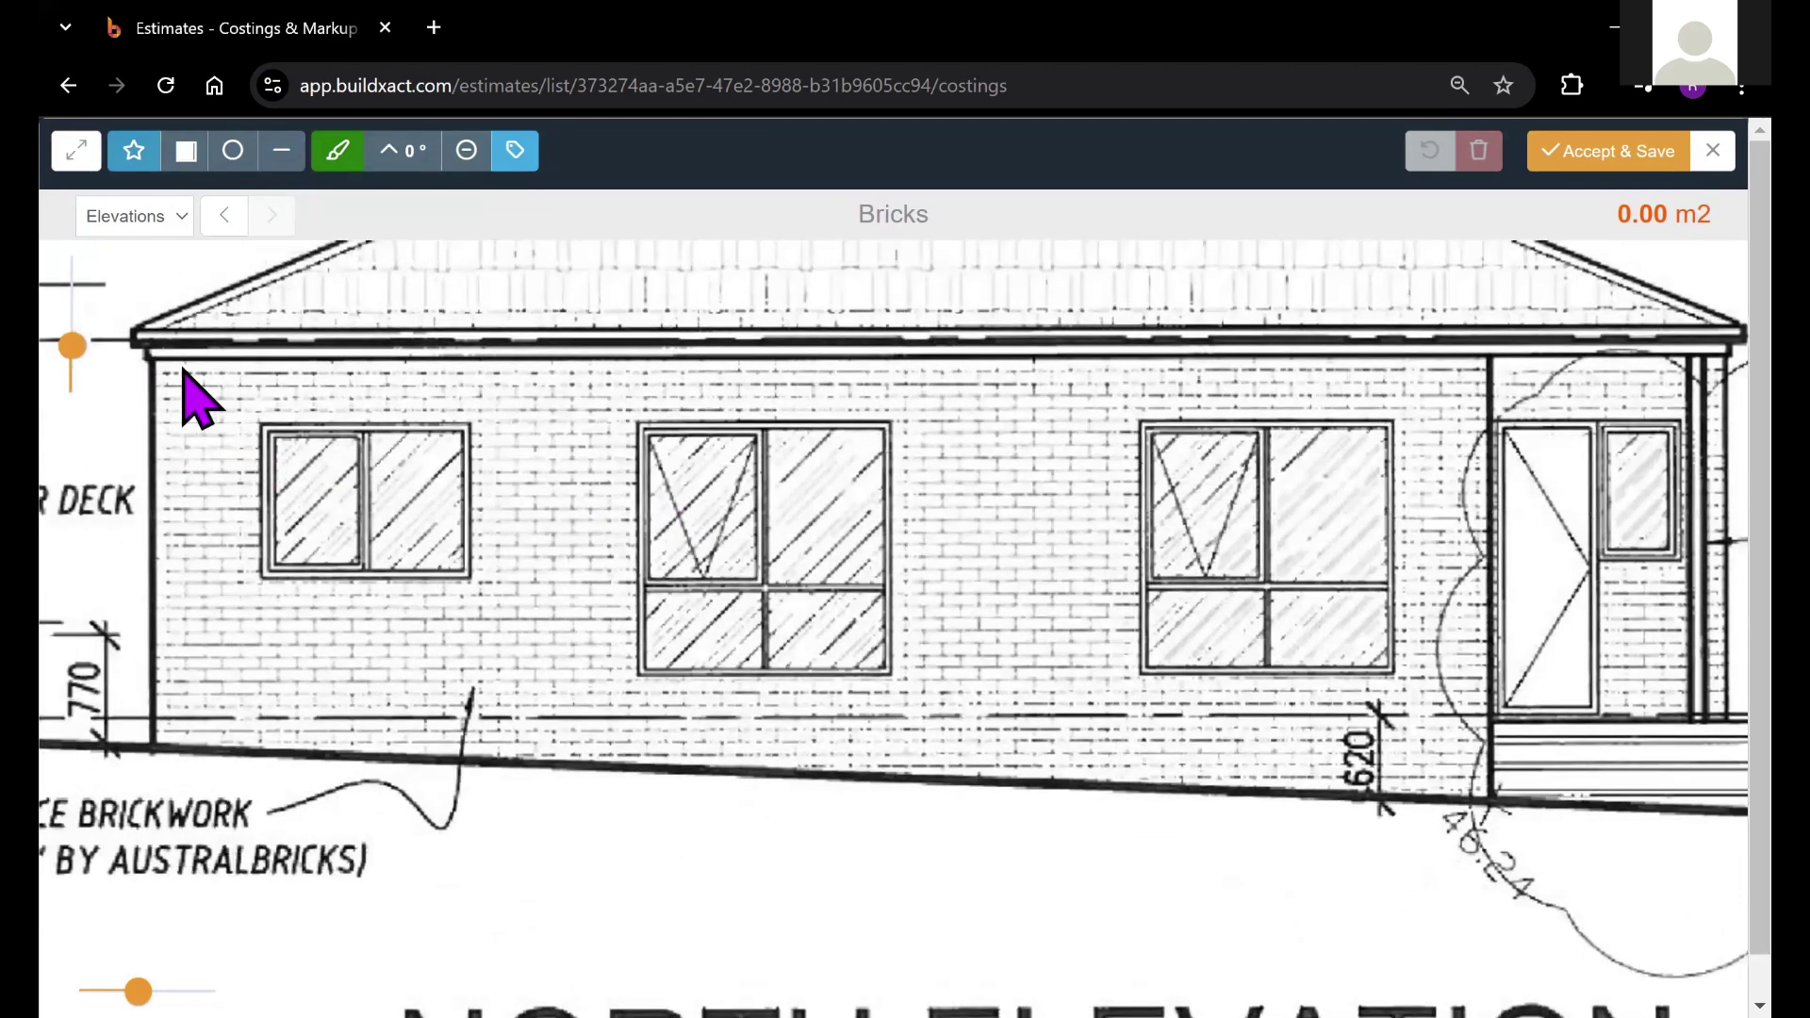
click(152, 362)
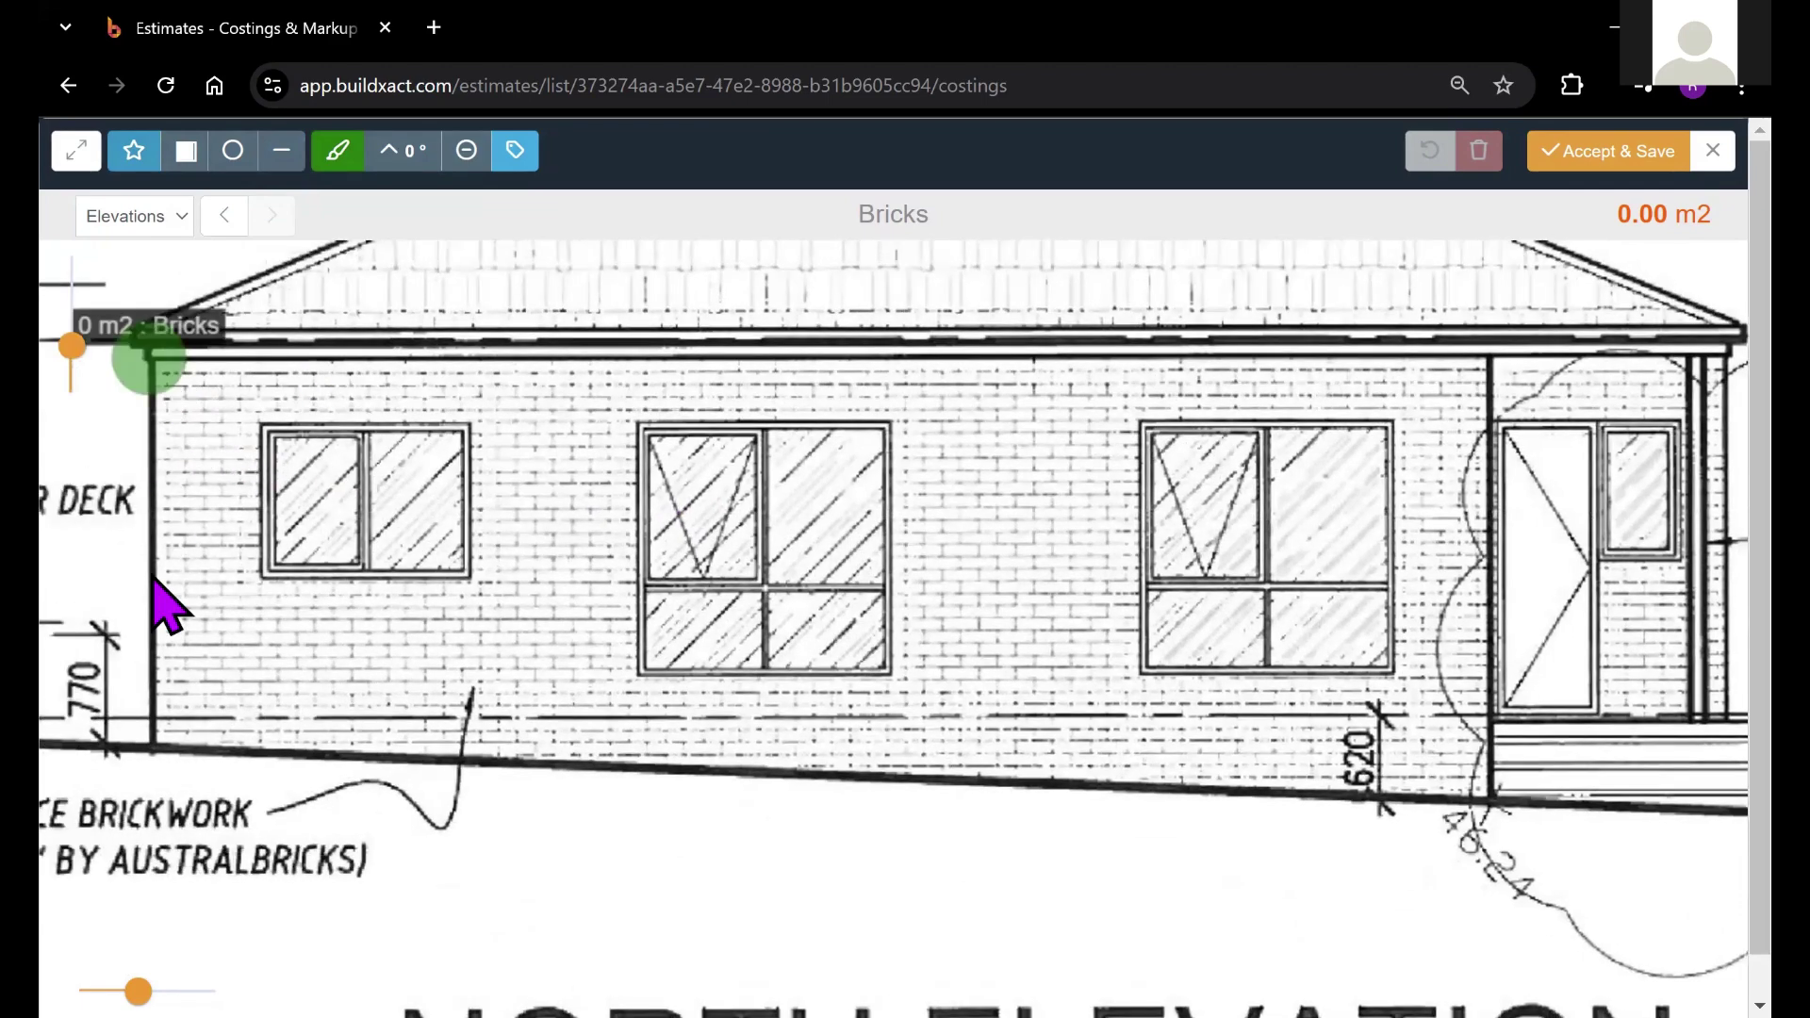
click(155, 754)
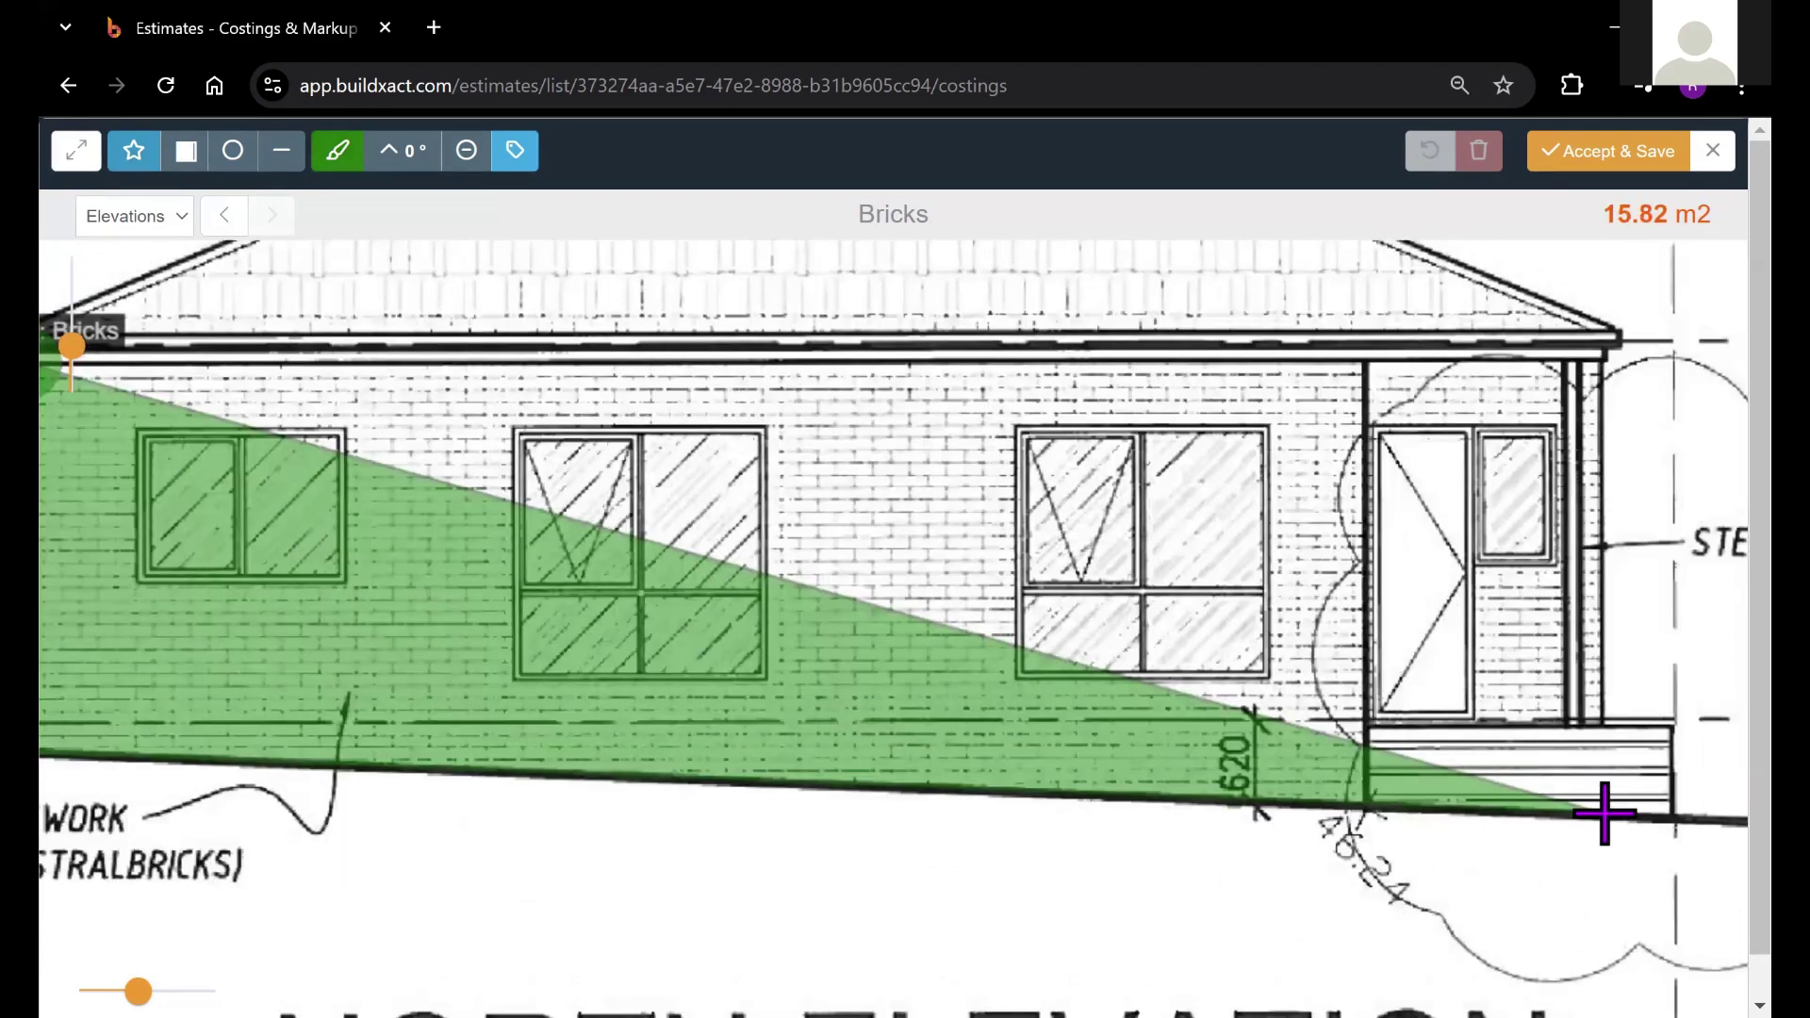
click(1605, 813)
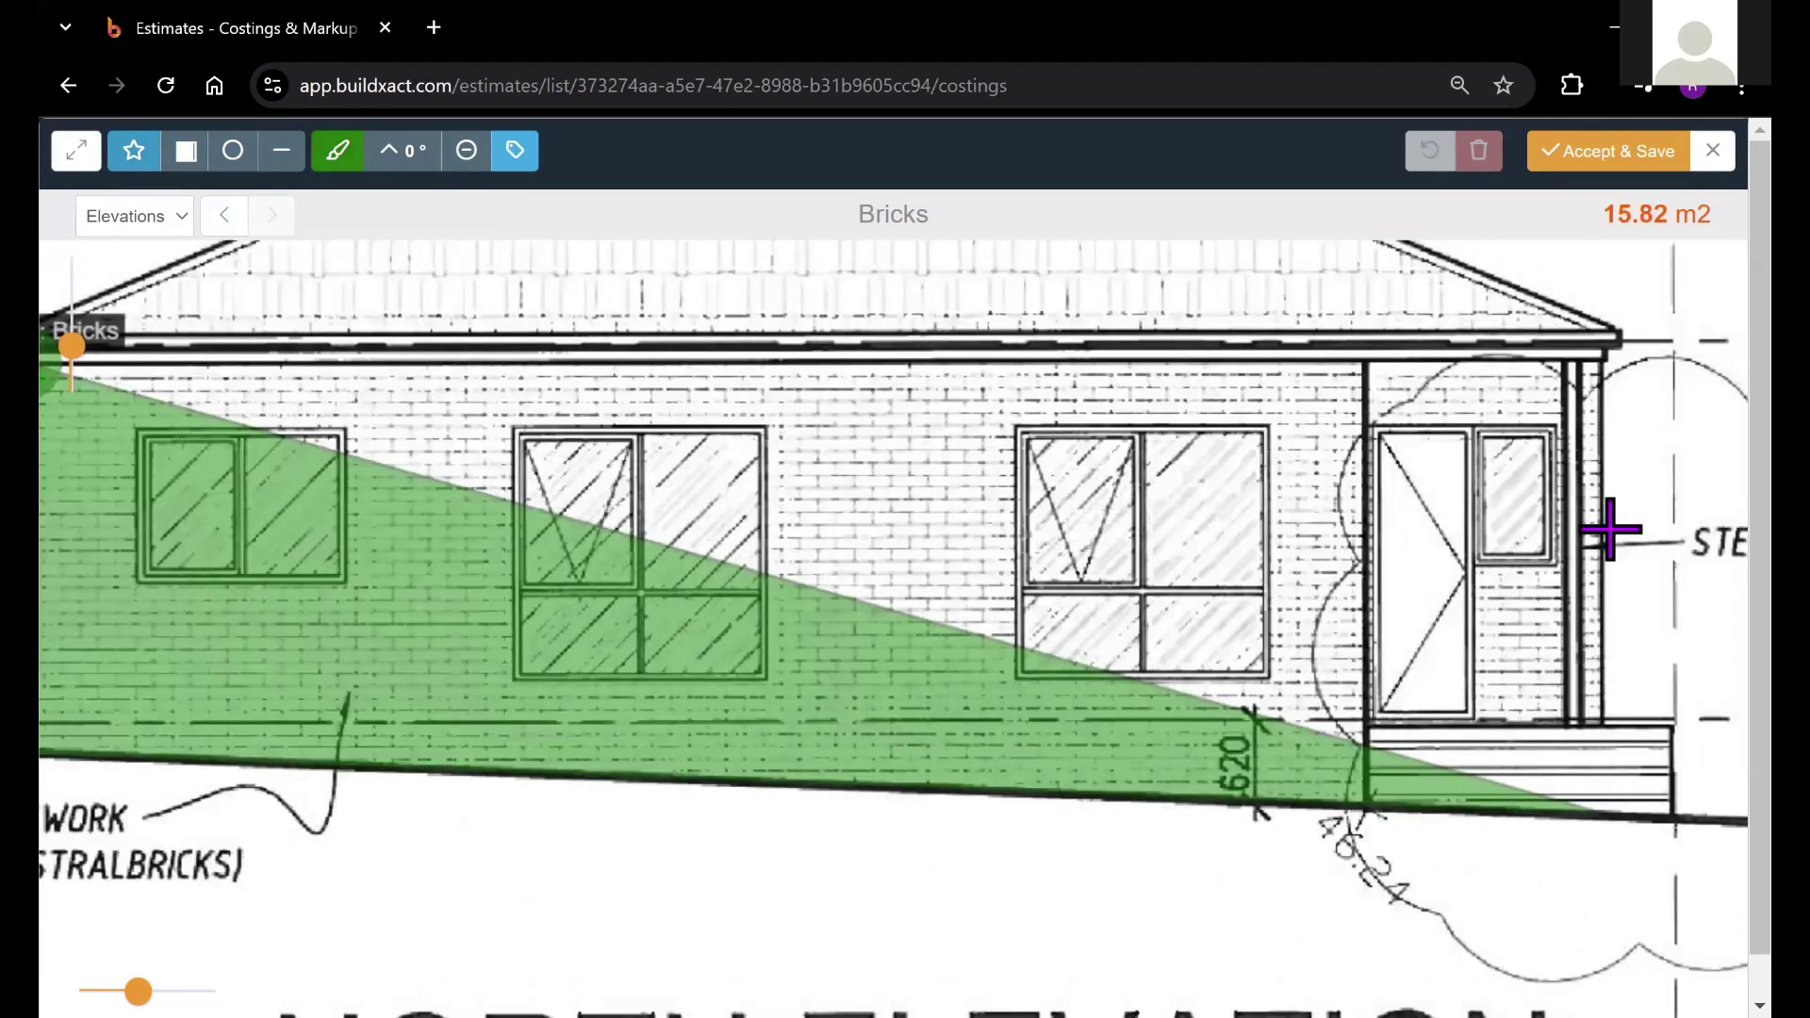
click(1602, 361)
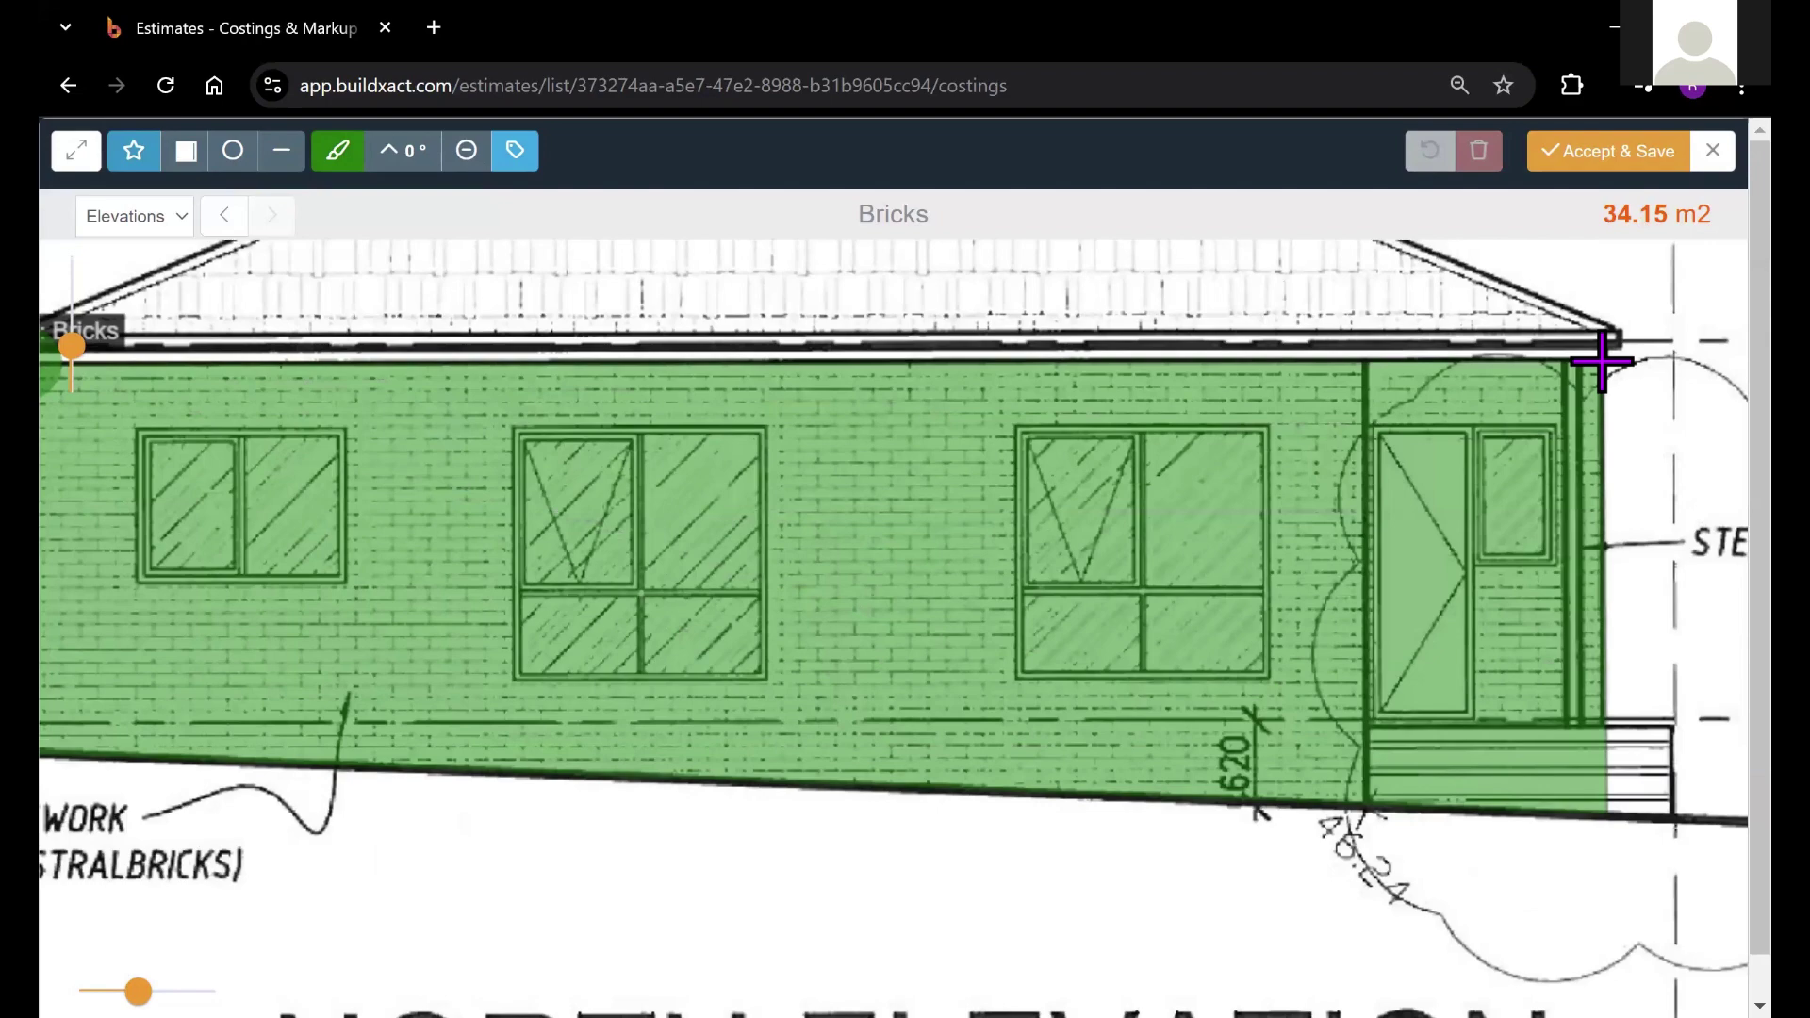
drag(915, 521, 889, 512)
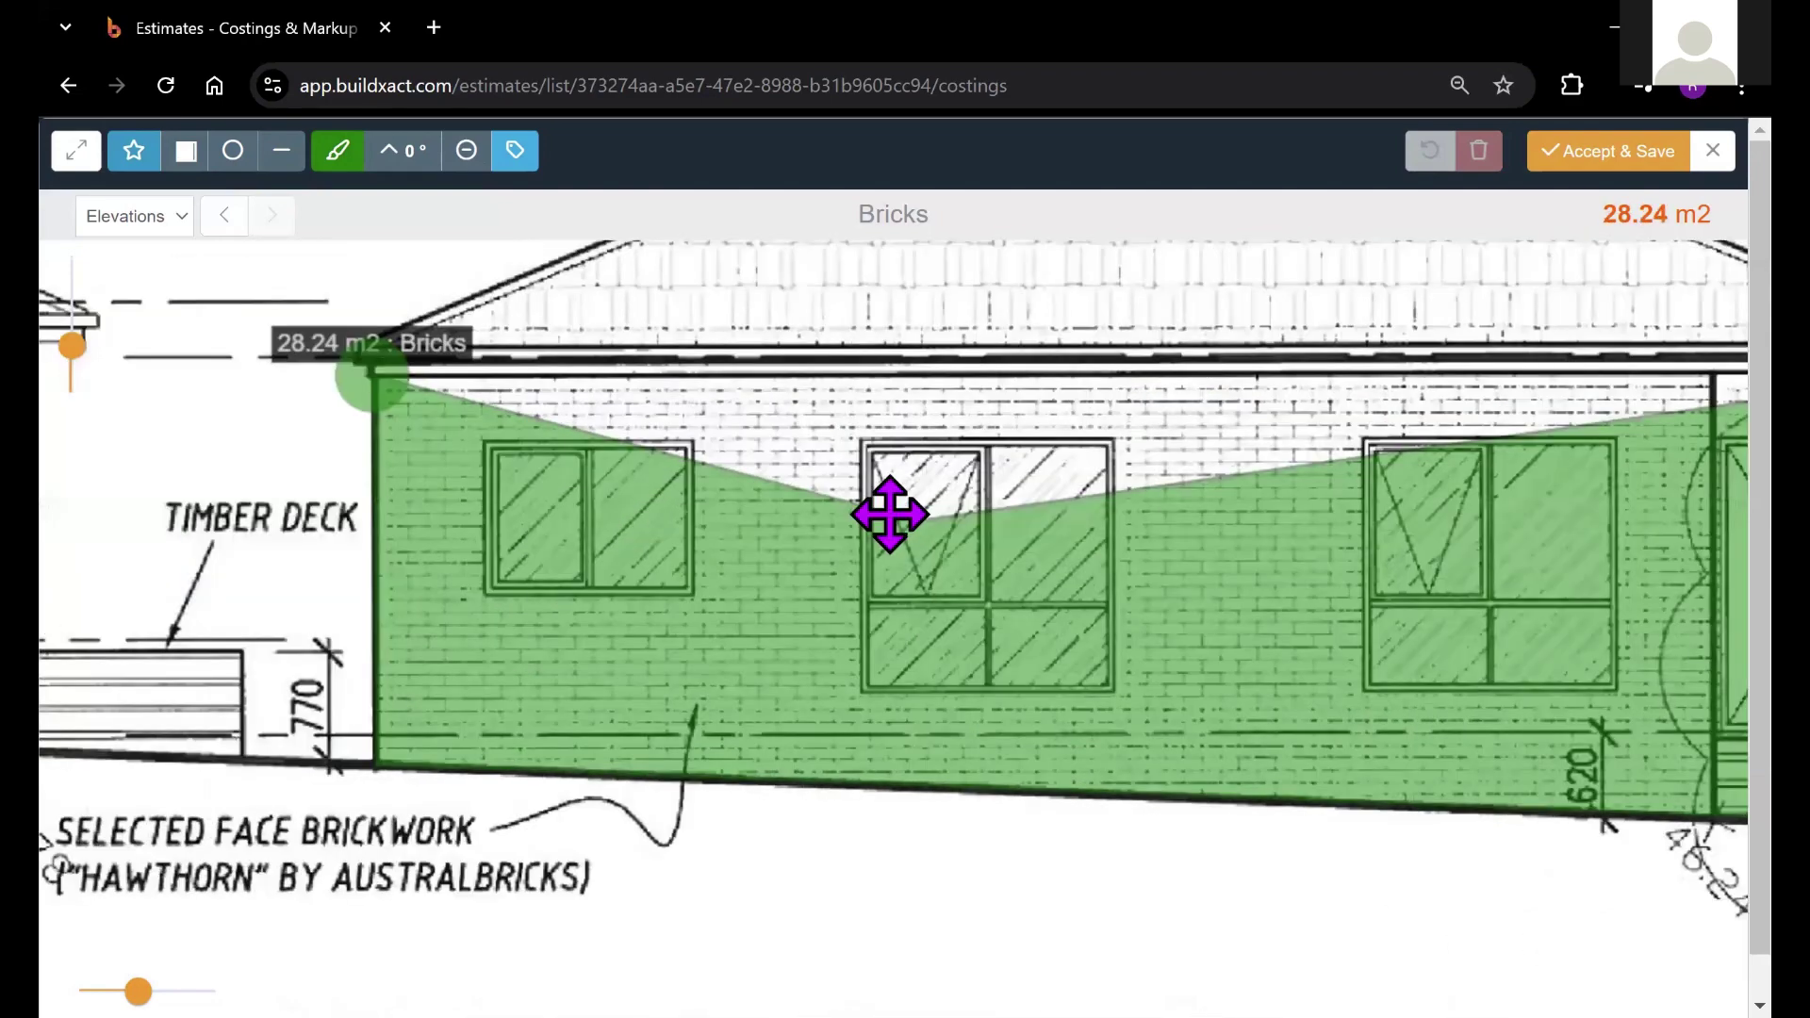
click(252, 355)
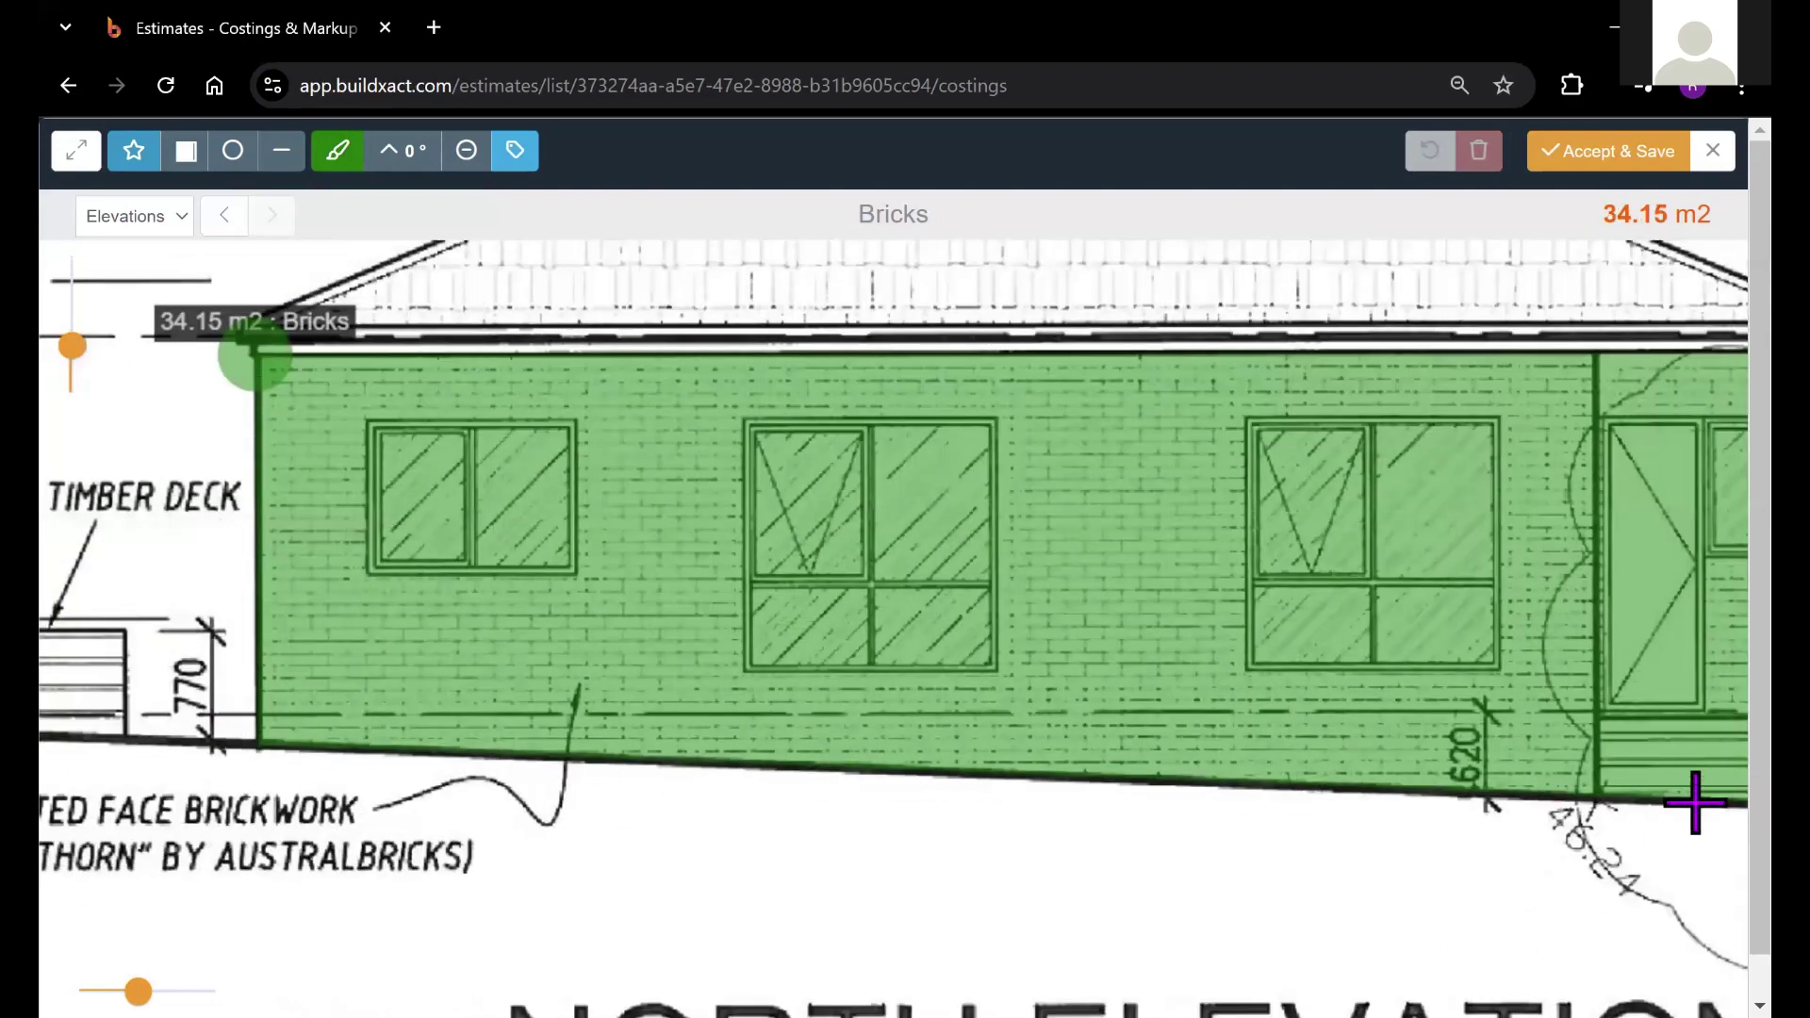
drag(660, 377, 592, 472)
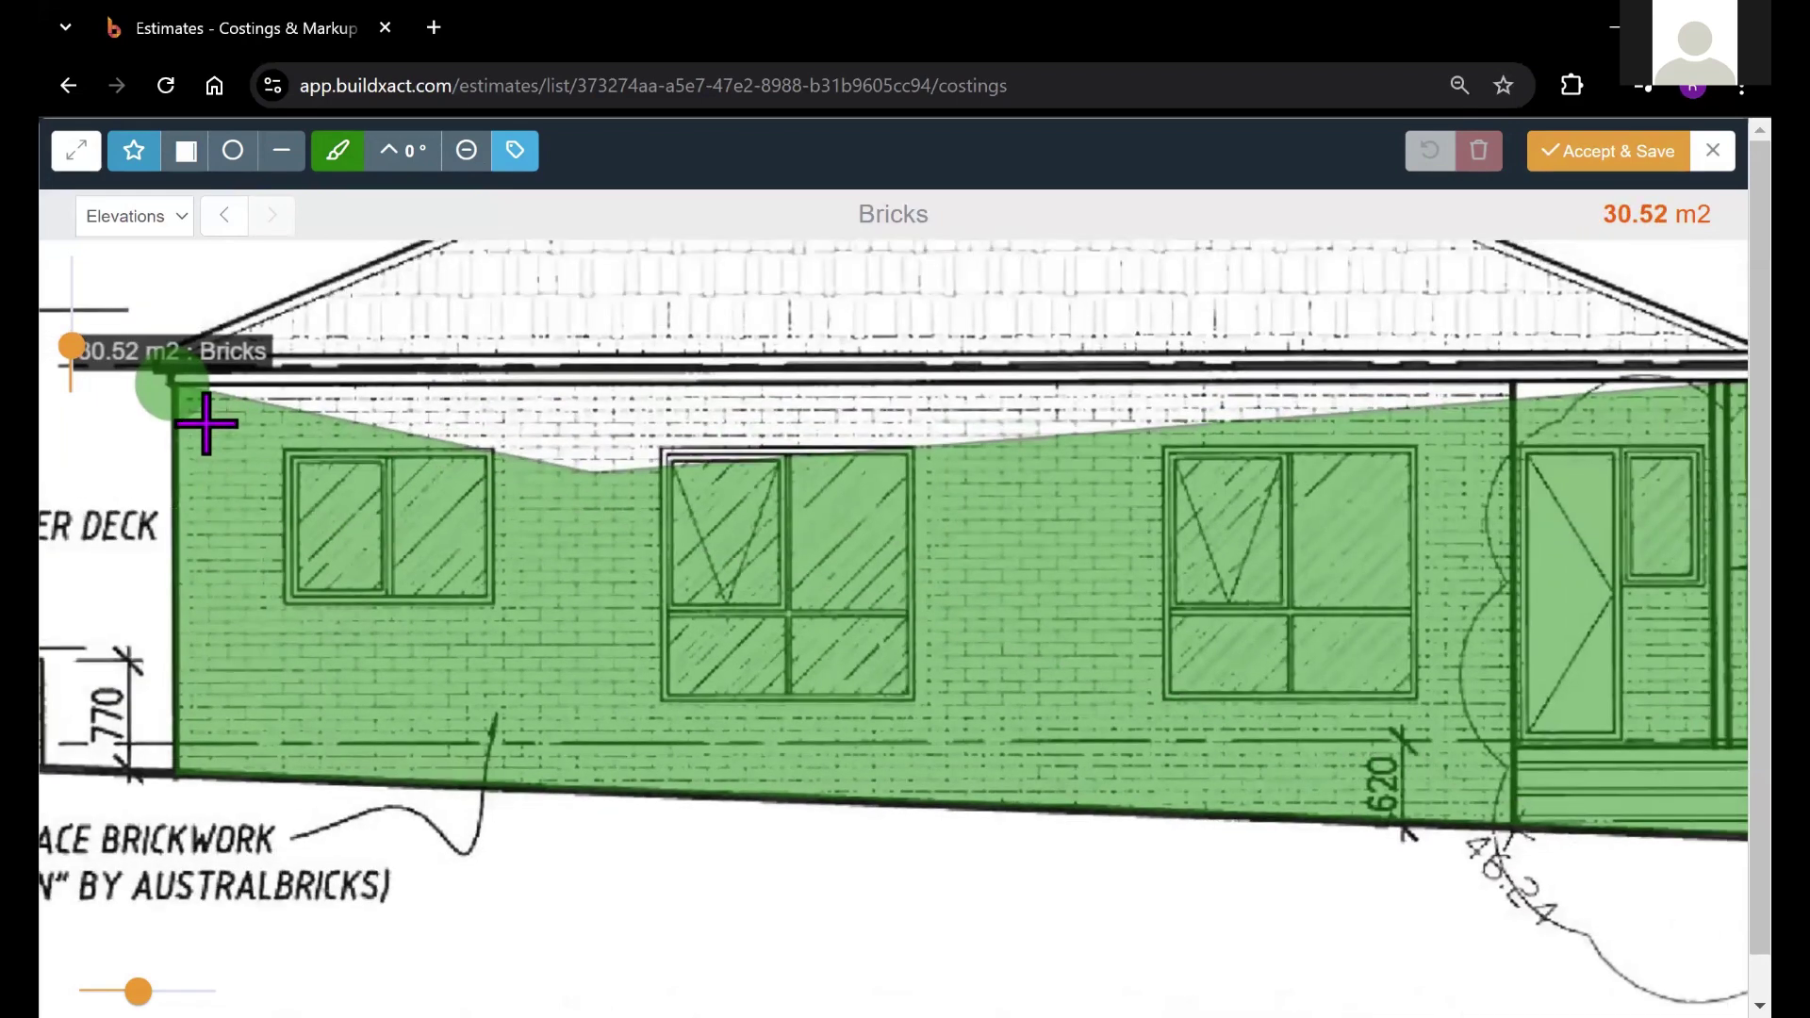
drag(1048, 736, 169, 390)
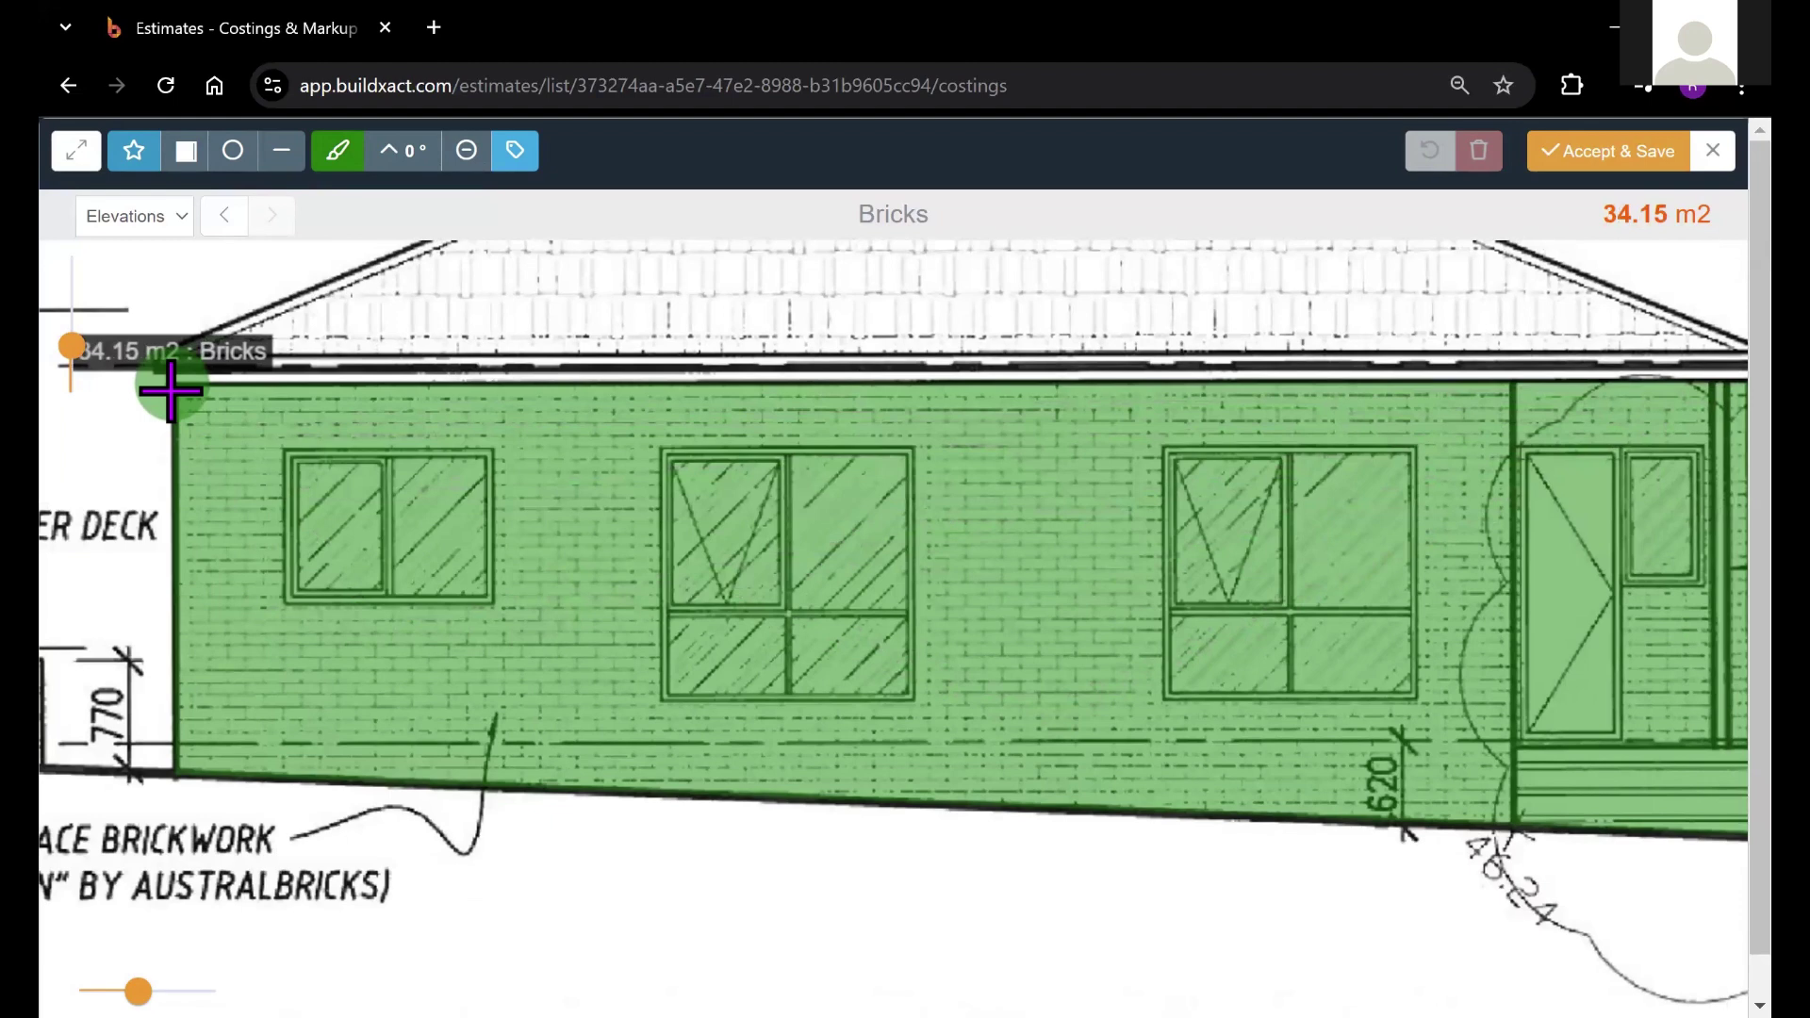
click(171, 390)
Step: Check the running total of the brick area after measuring the north elevation
mouse_move(852, 681)
mouse_down()
mouse_move(735, 659)
mouse_move(859, 679)
mouse_up()
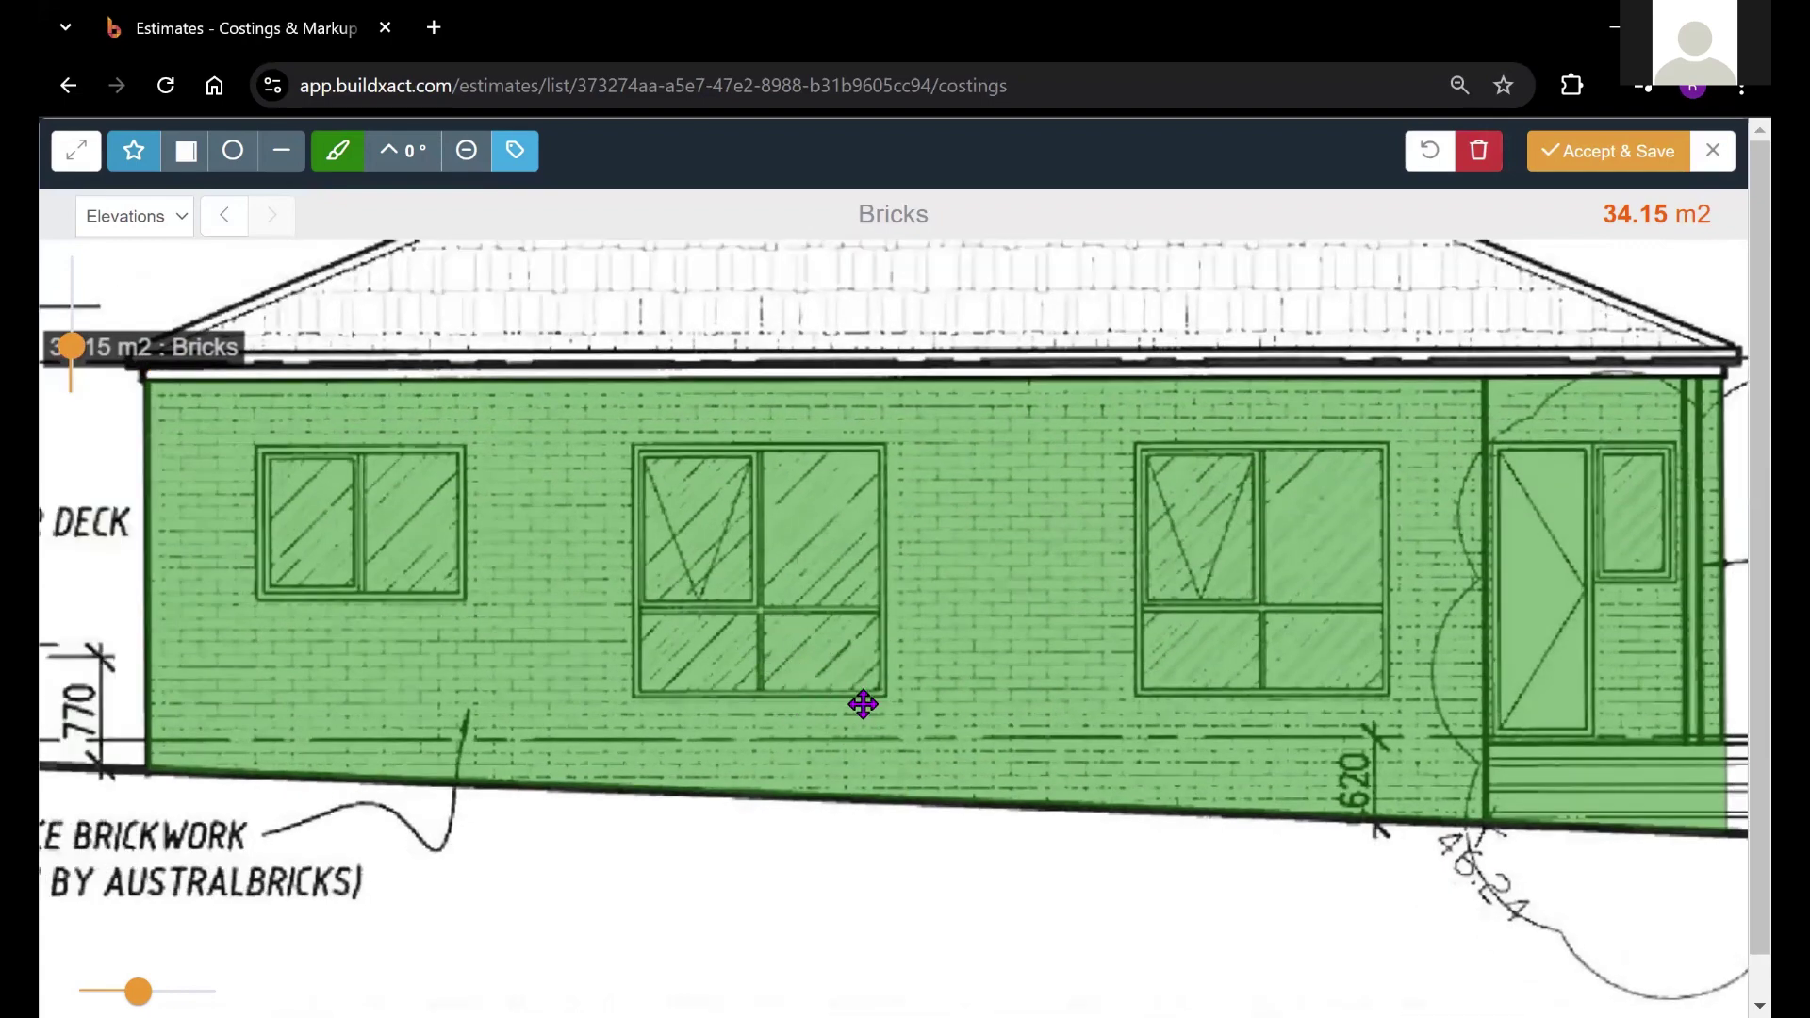
scroll(852, 720, left, 2)
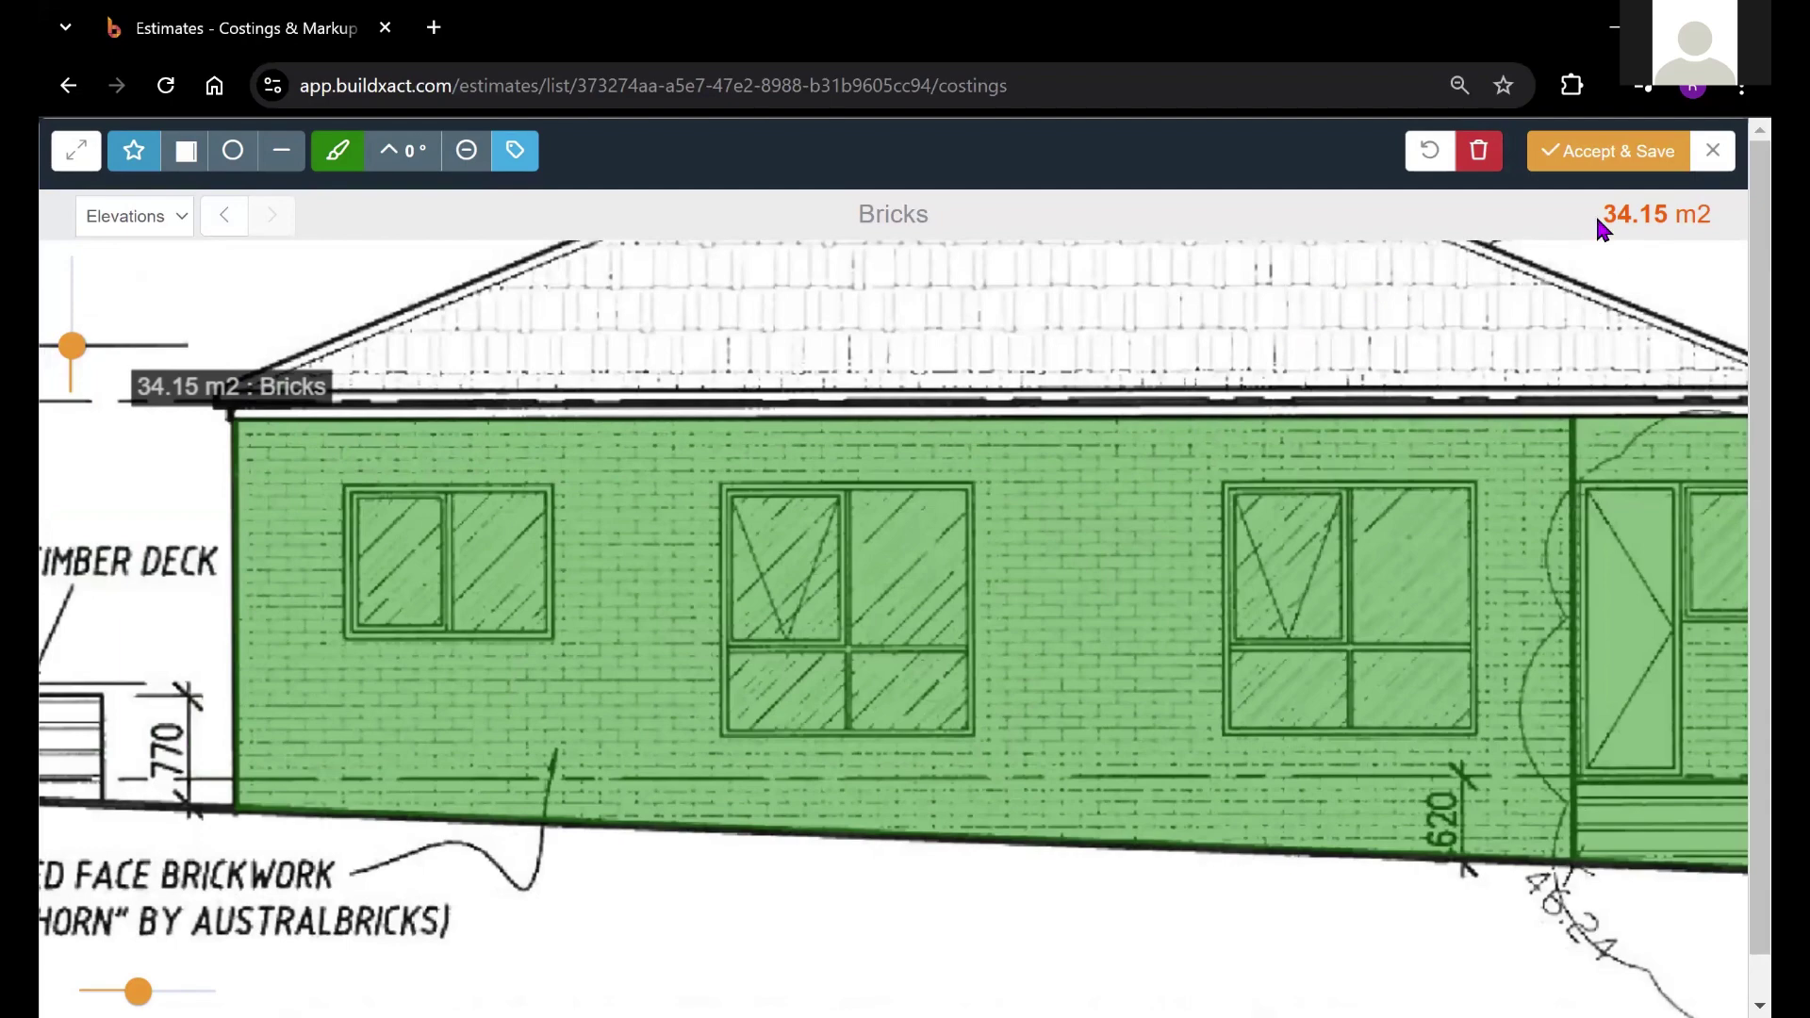
drag(1595, 213, 1710, 218)
drag(73, 346, 73, 360)
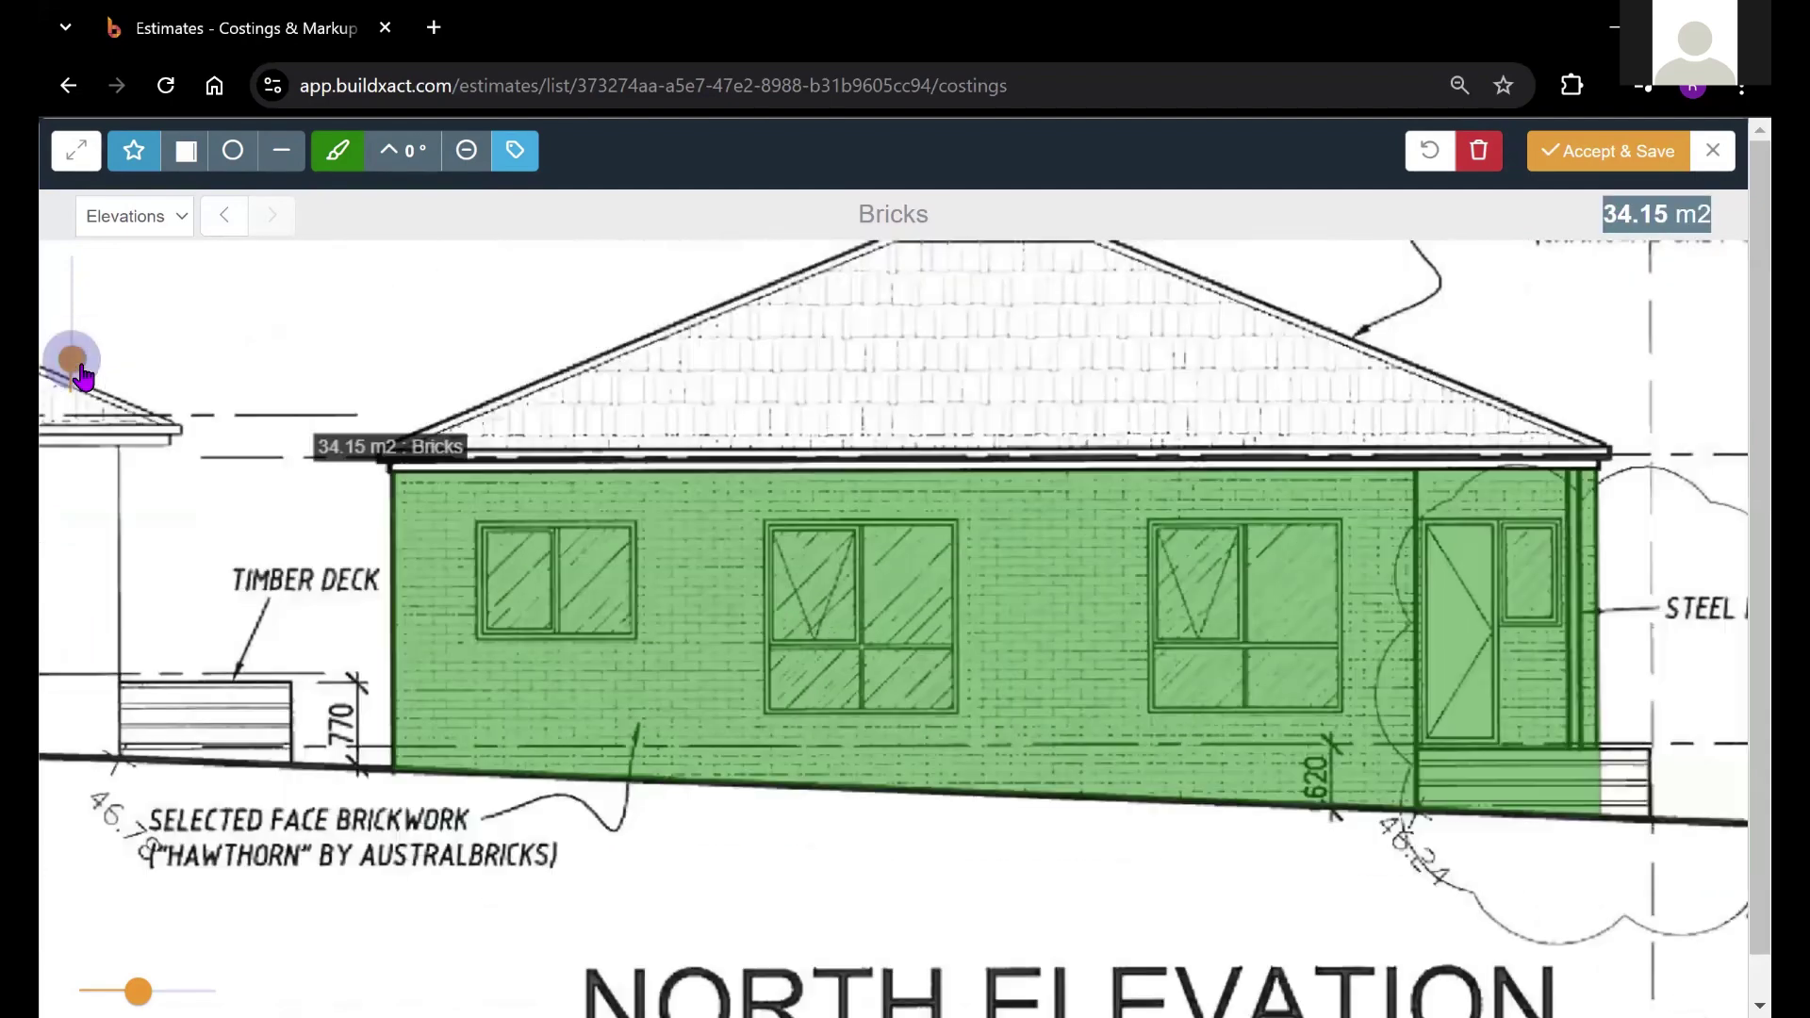
click(1691, 220)
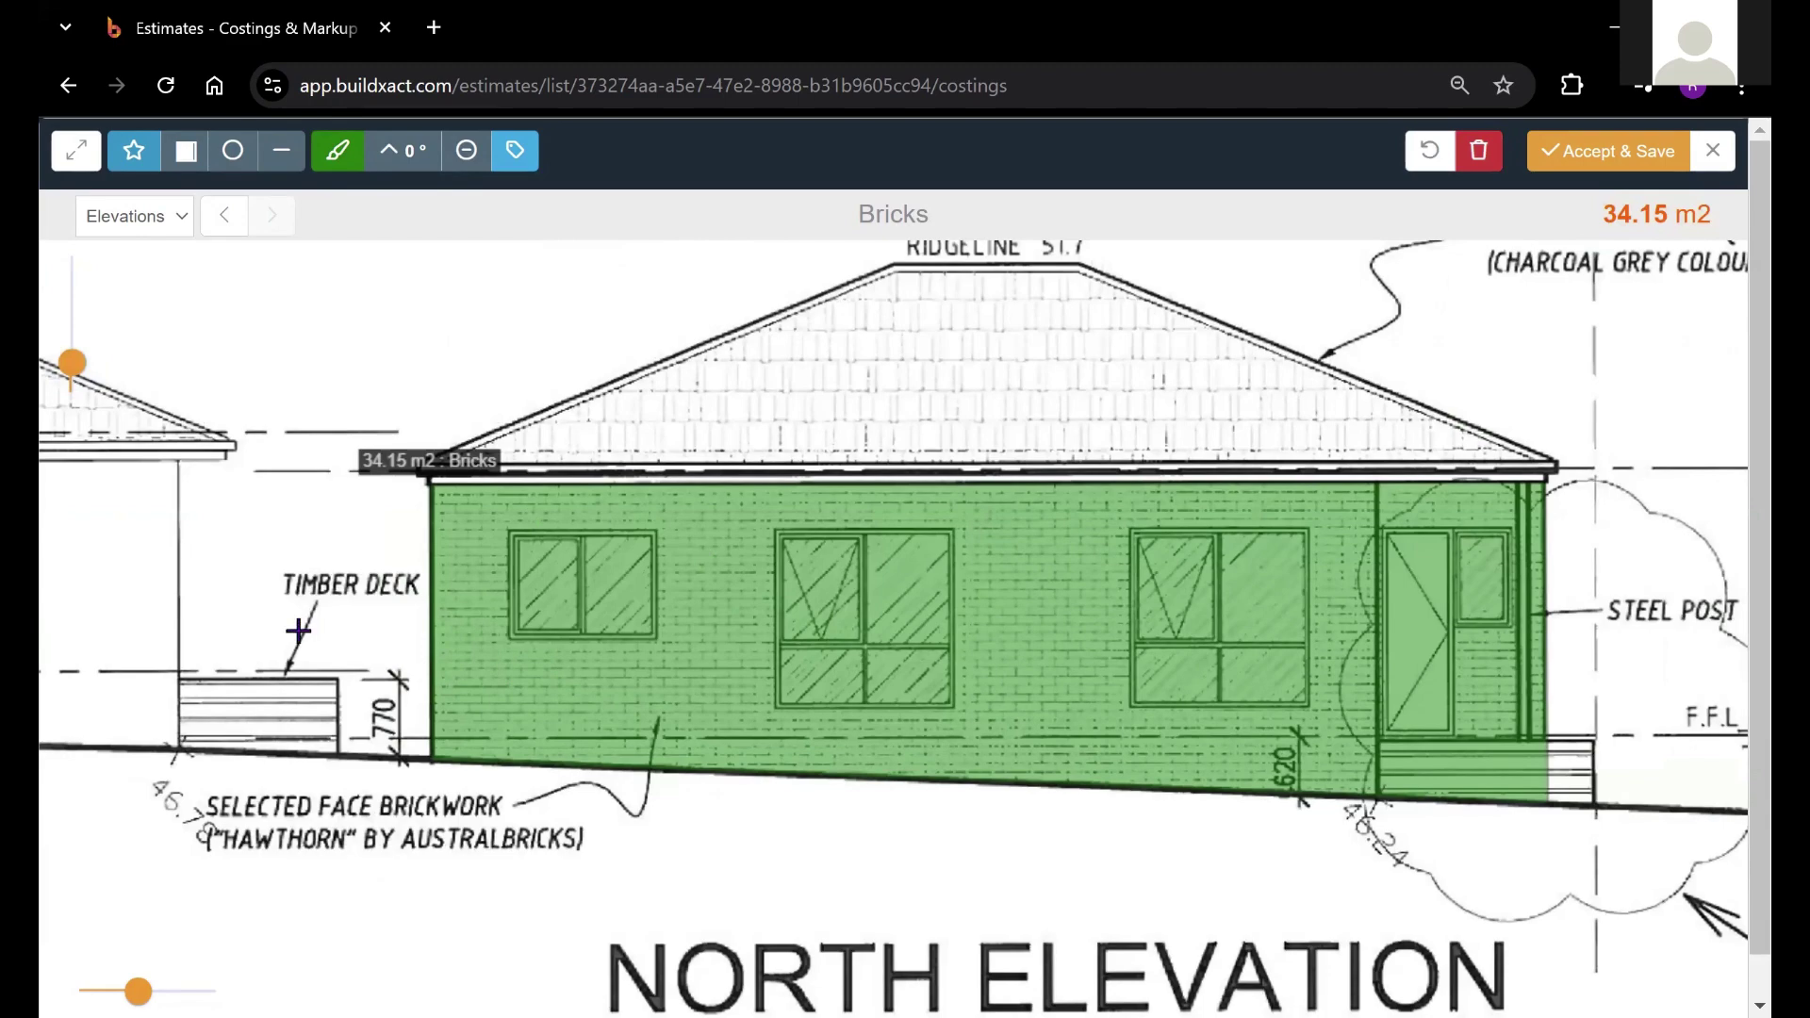
Step: Trace the east elevation's full wall outline as a second closed brick area of about 41.61 m2
mouse_move(462, 627)
mouse_down()
mouse_move(1179, 658)
mouse_move(614, 303)
mouse_move(978, 432)
mouse_up()
scroll(980, 566, down, 5)
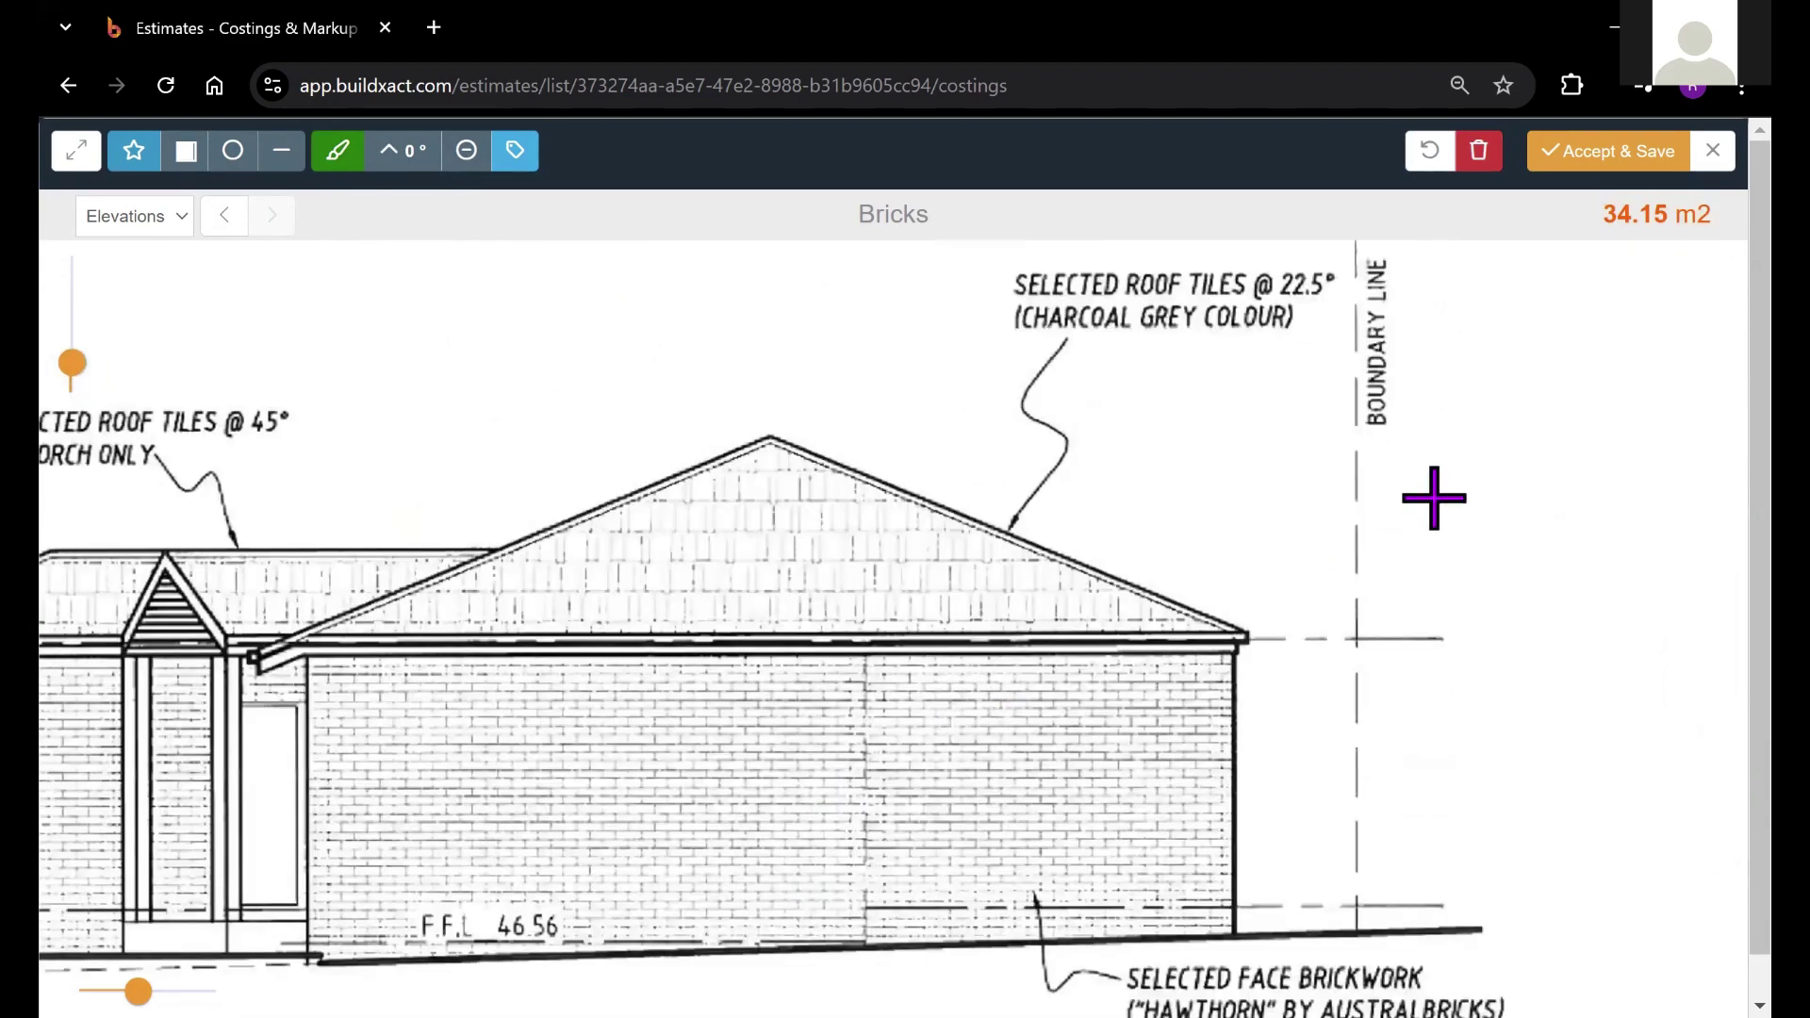
scroll(1437, 476, down, 2)
click(1437, 478)
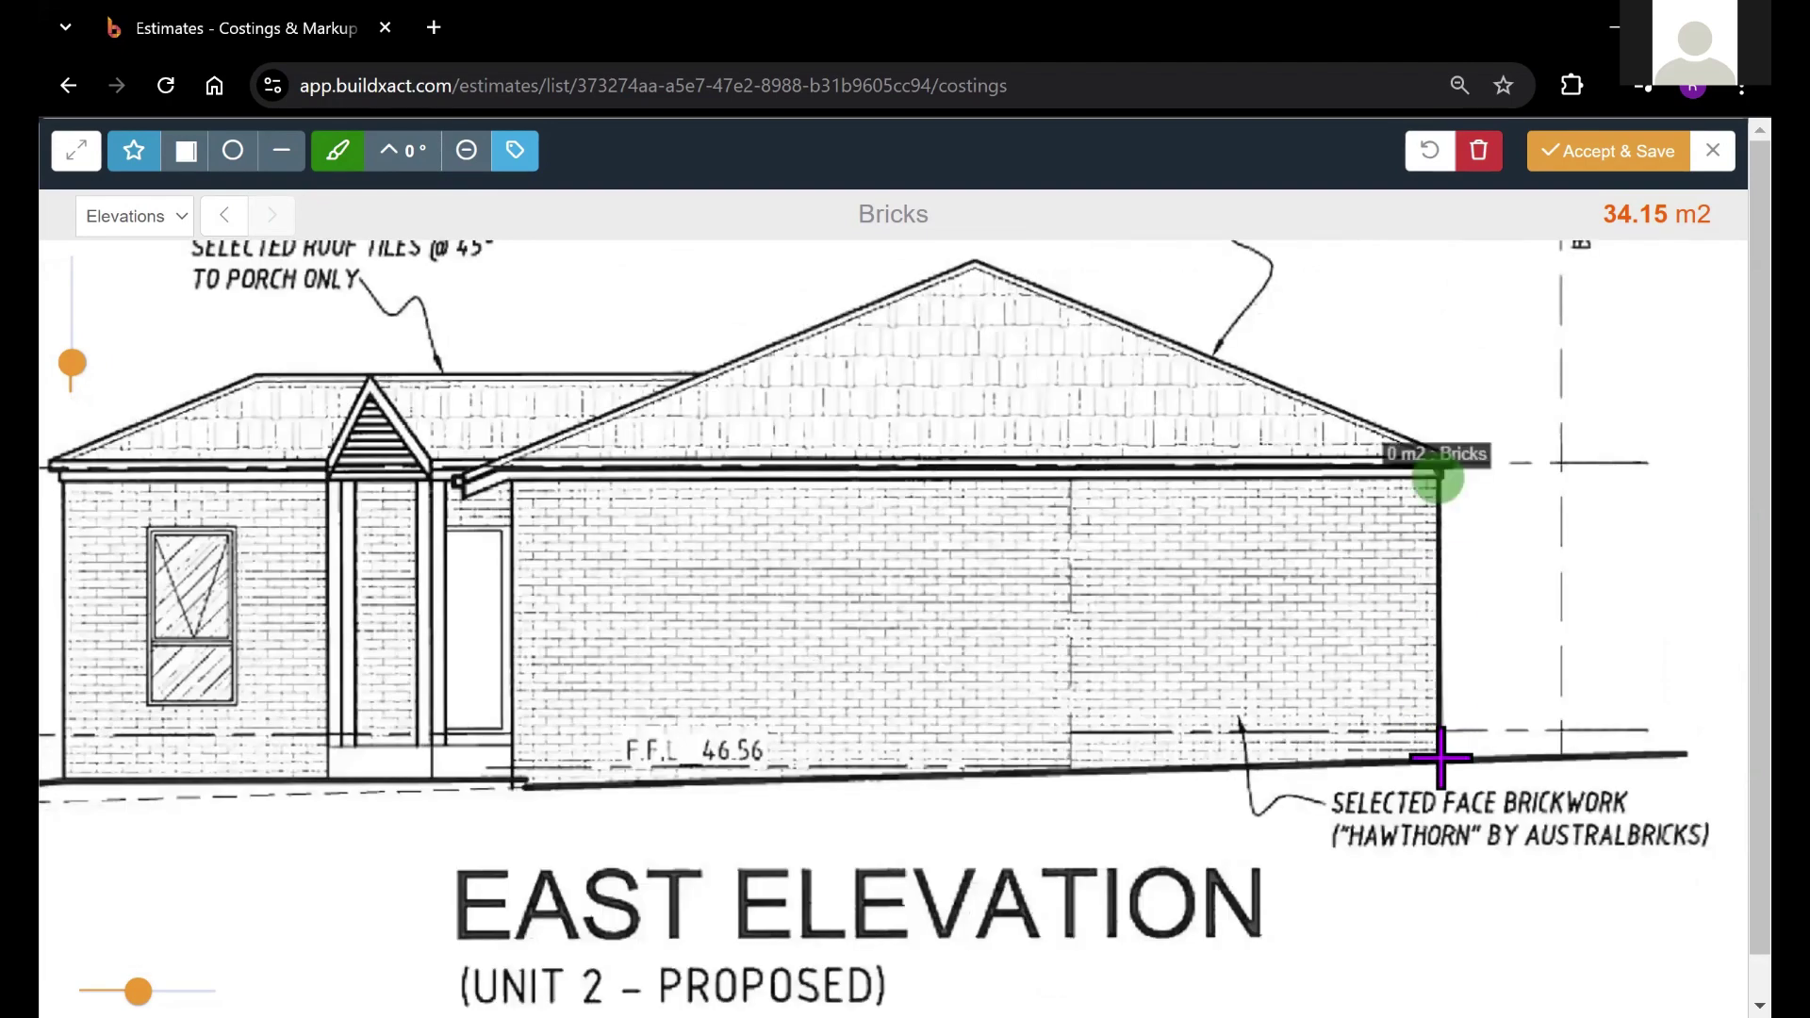
click(1440, 758)
drag(630, 754, 1022, 687)
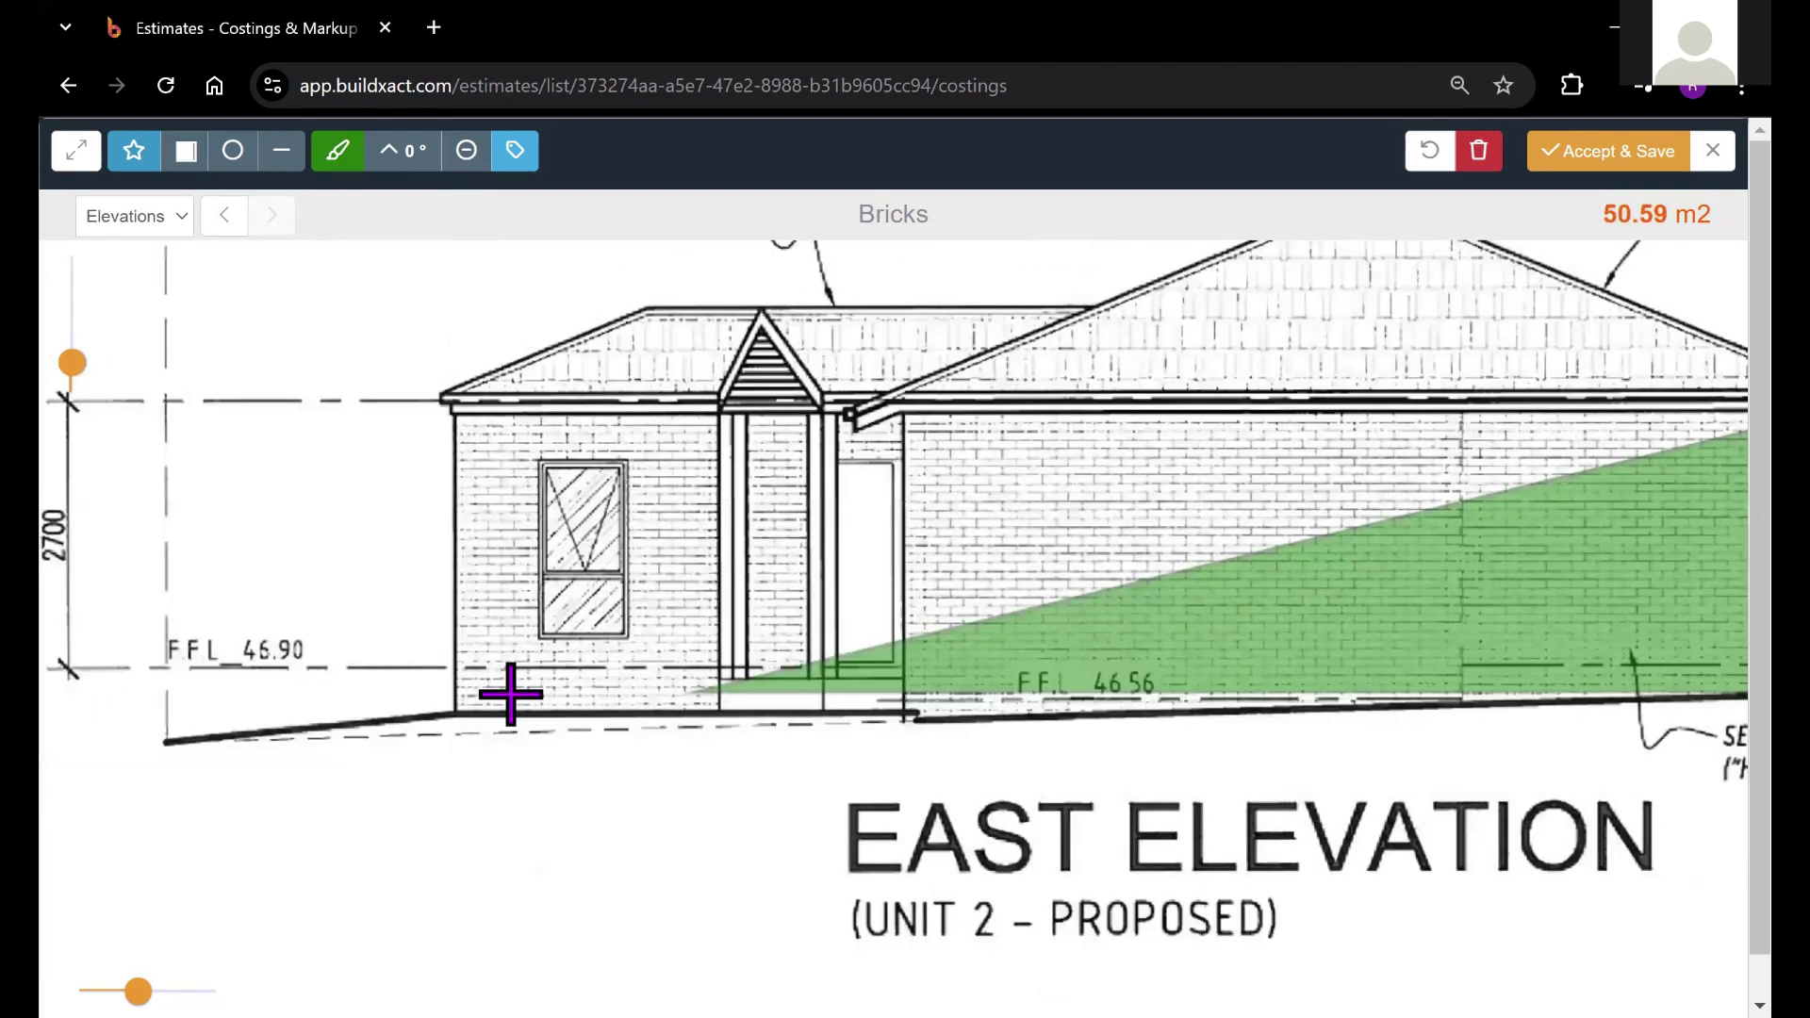
click(920, 714)
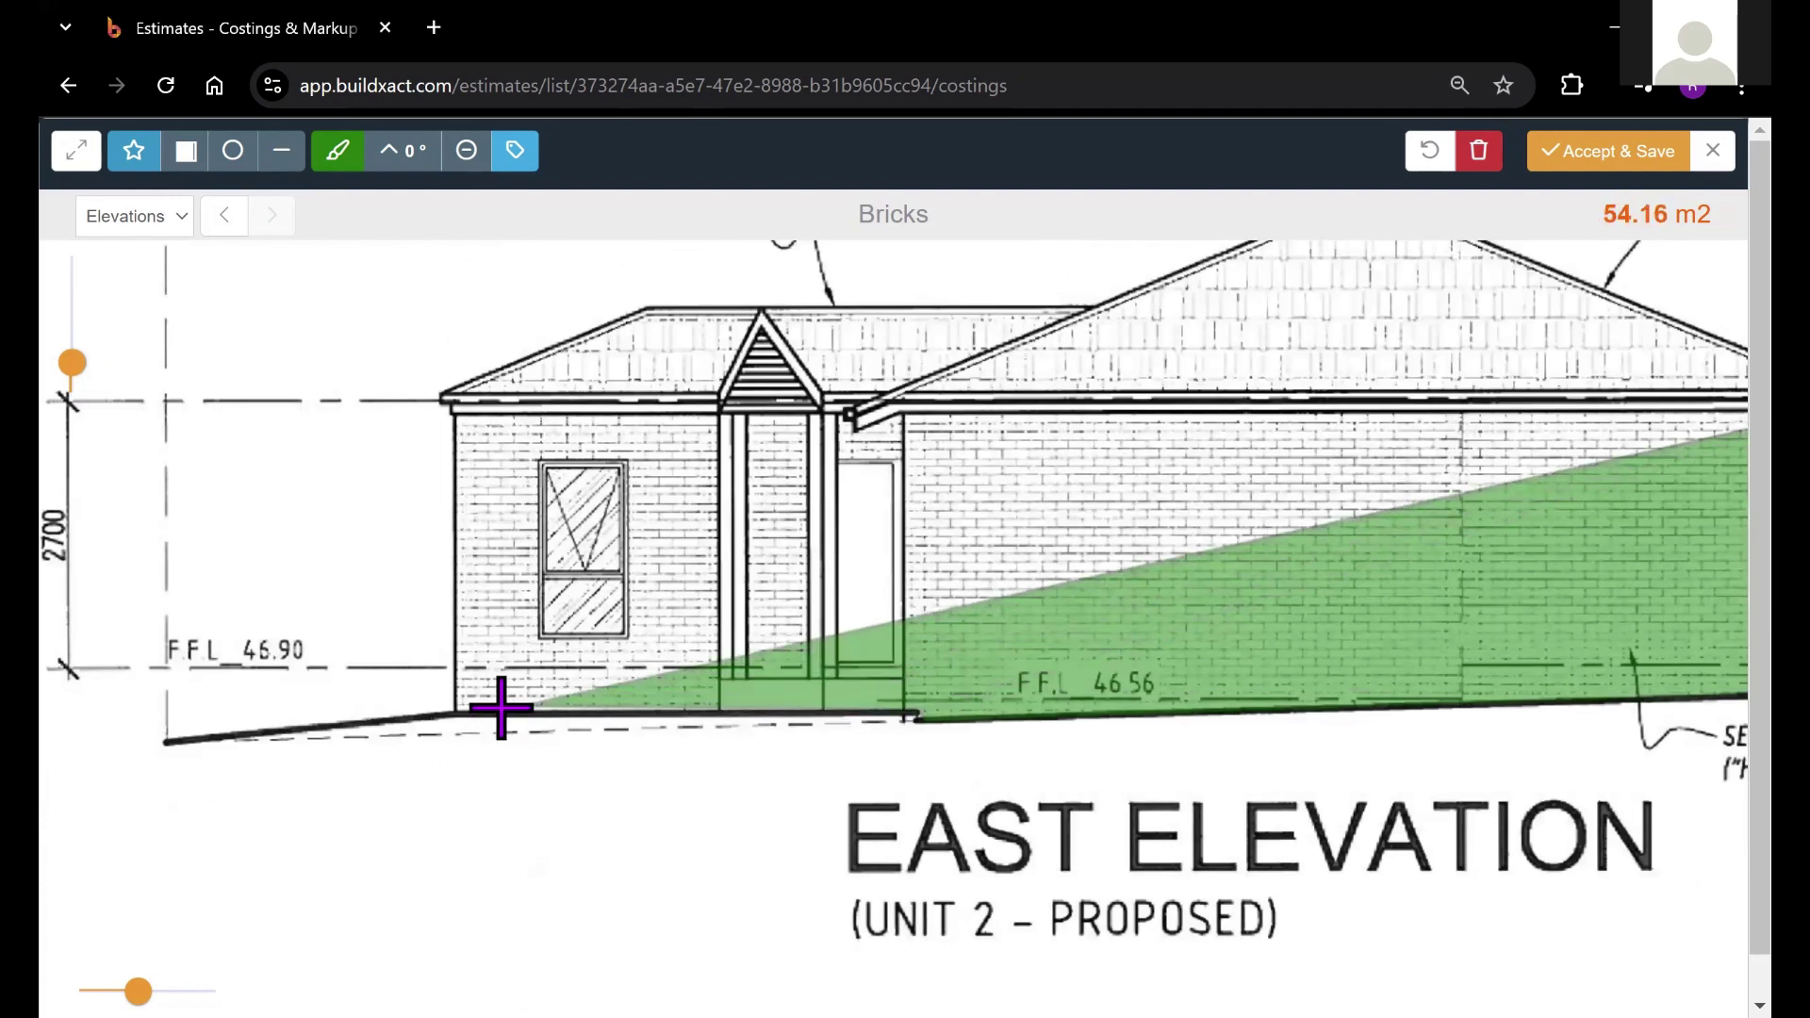
click(457, 710)
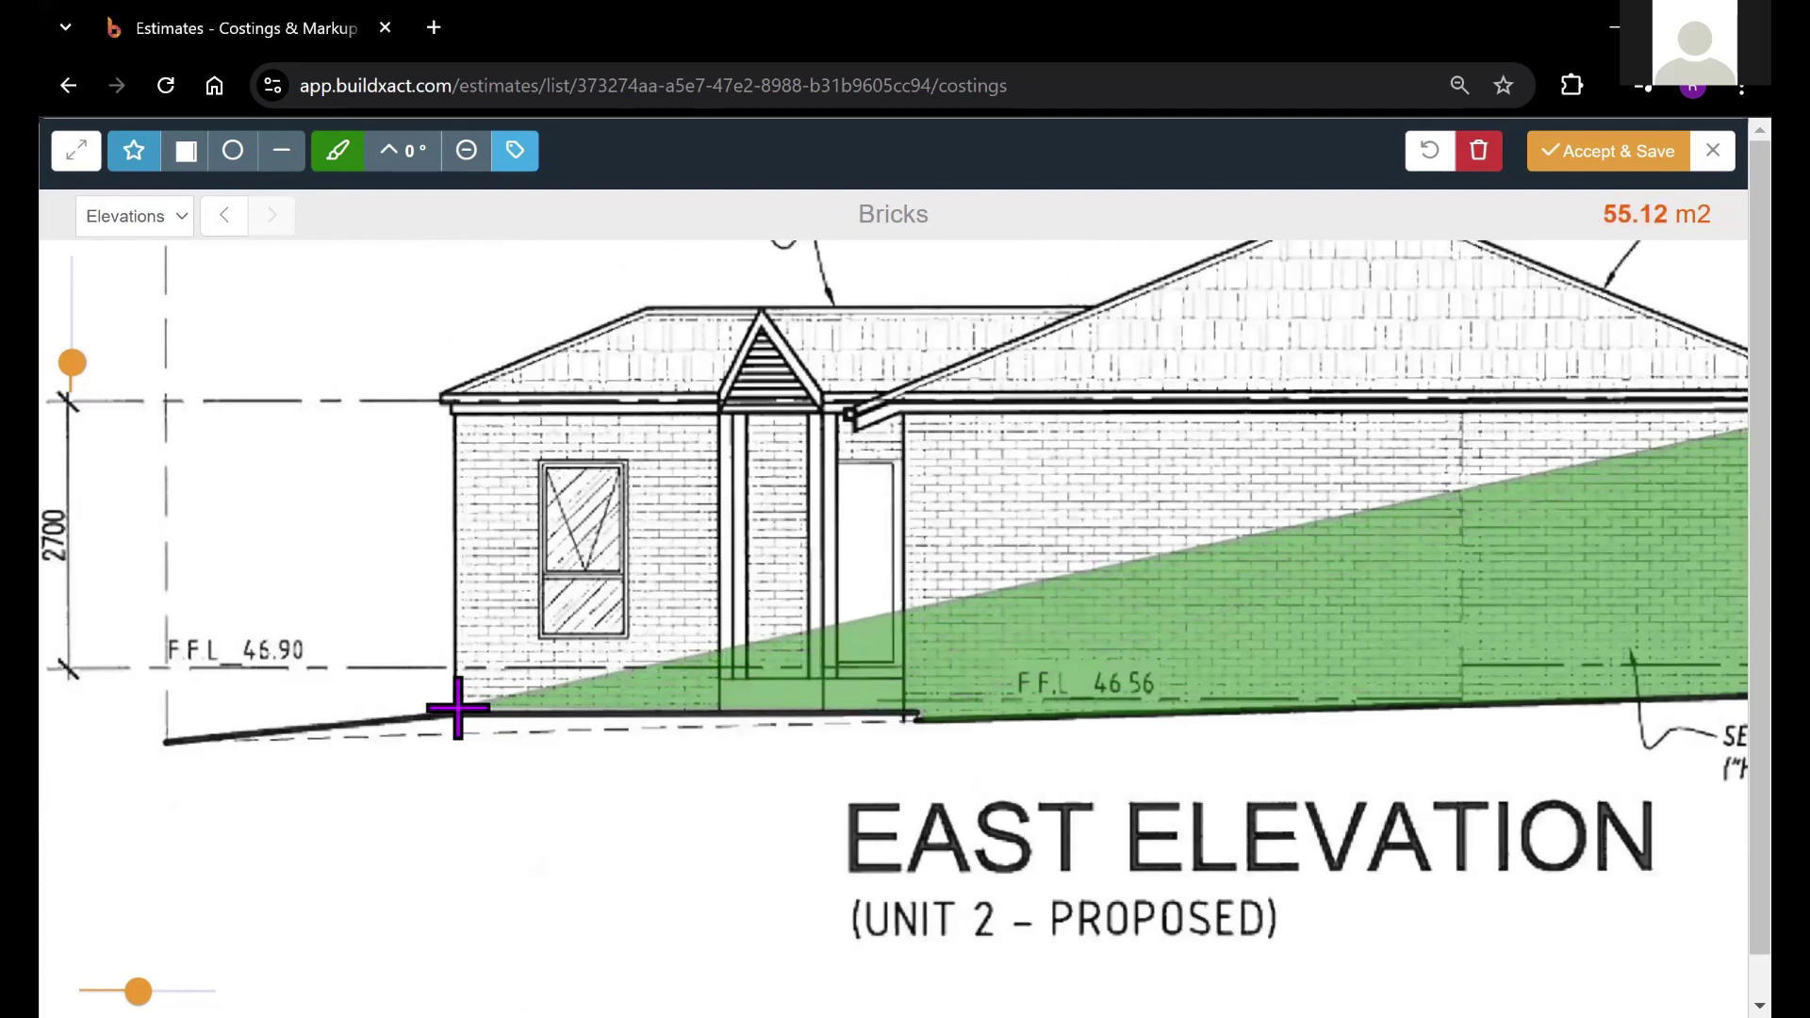
click(455, 414)
drag(1461, 483, 928, 509)
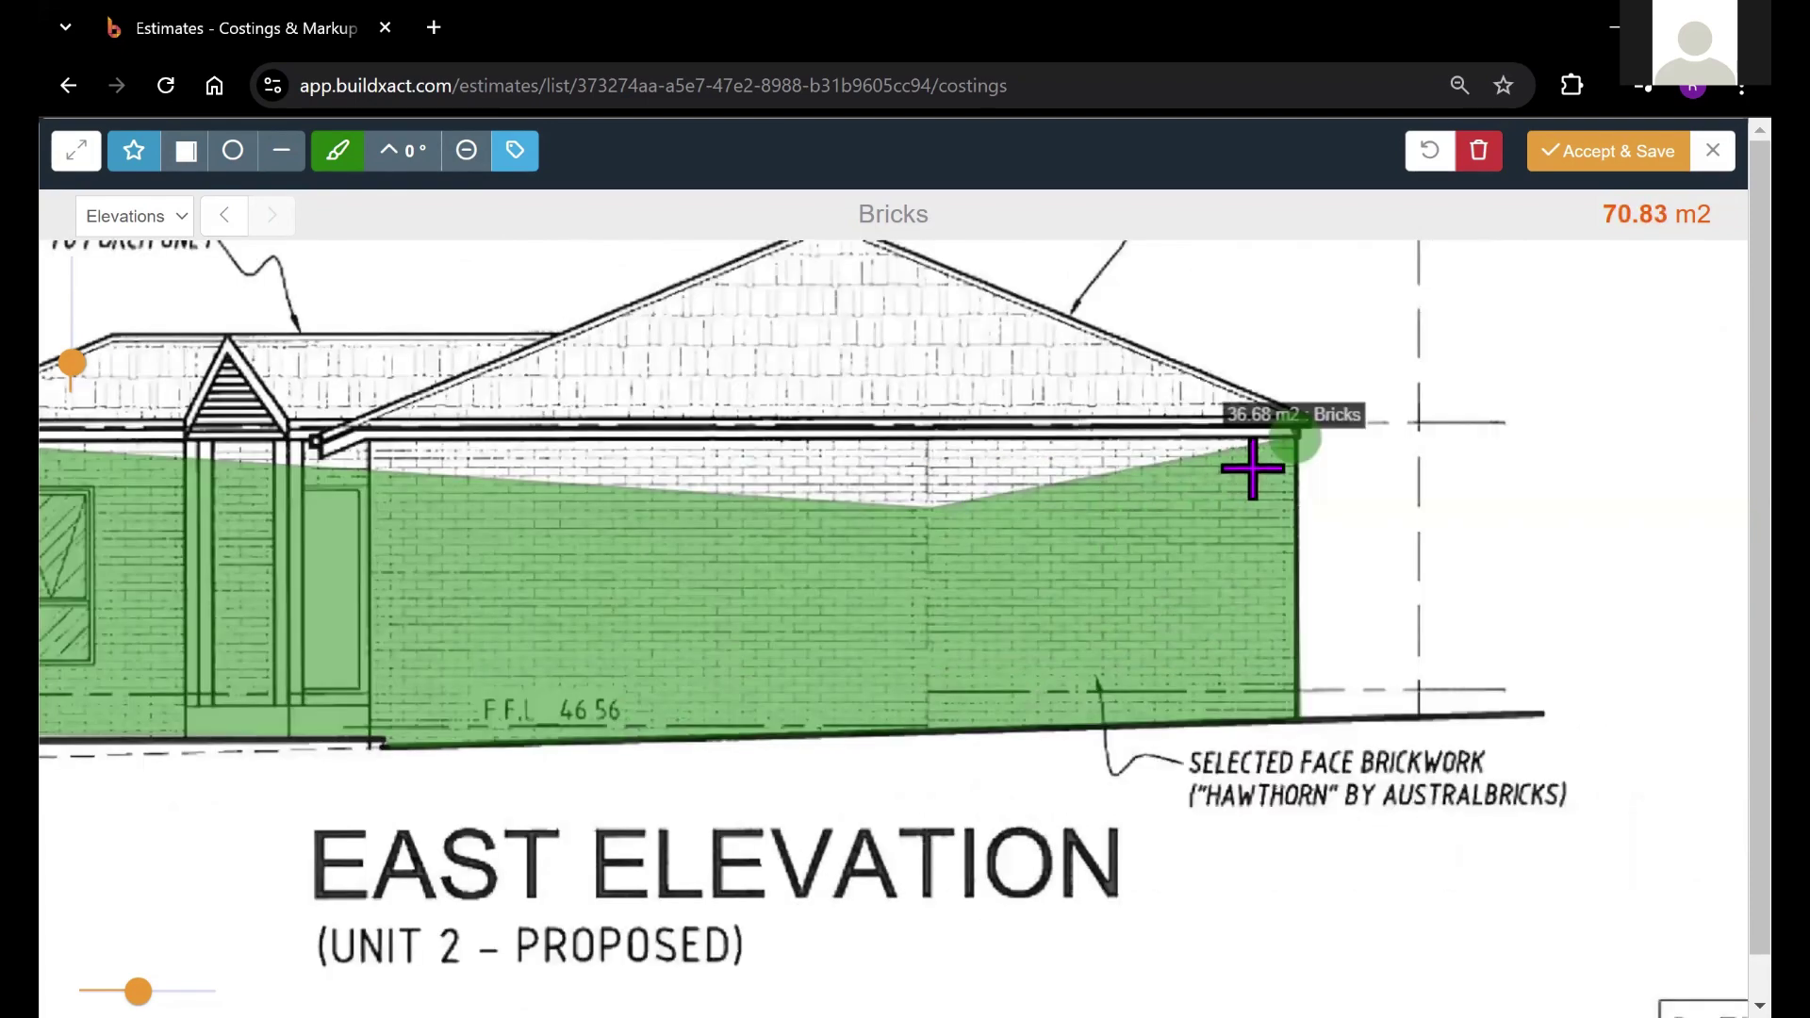
click(1299, 445)
scroll(1009, 622, up, 2)
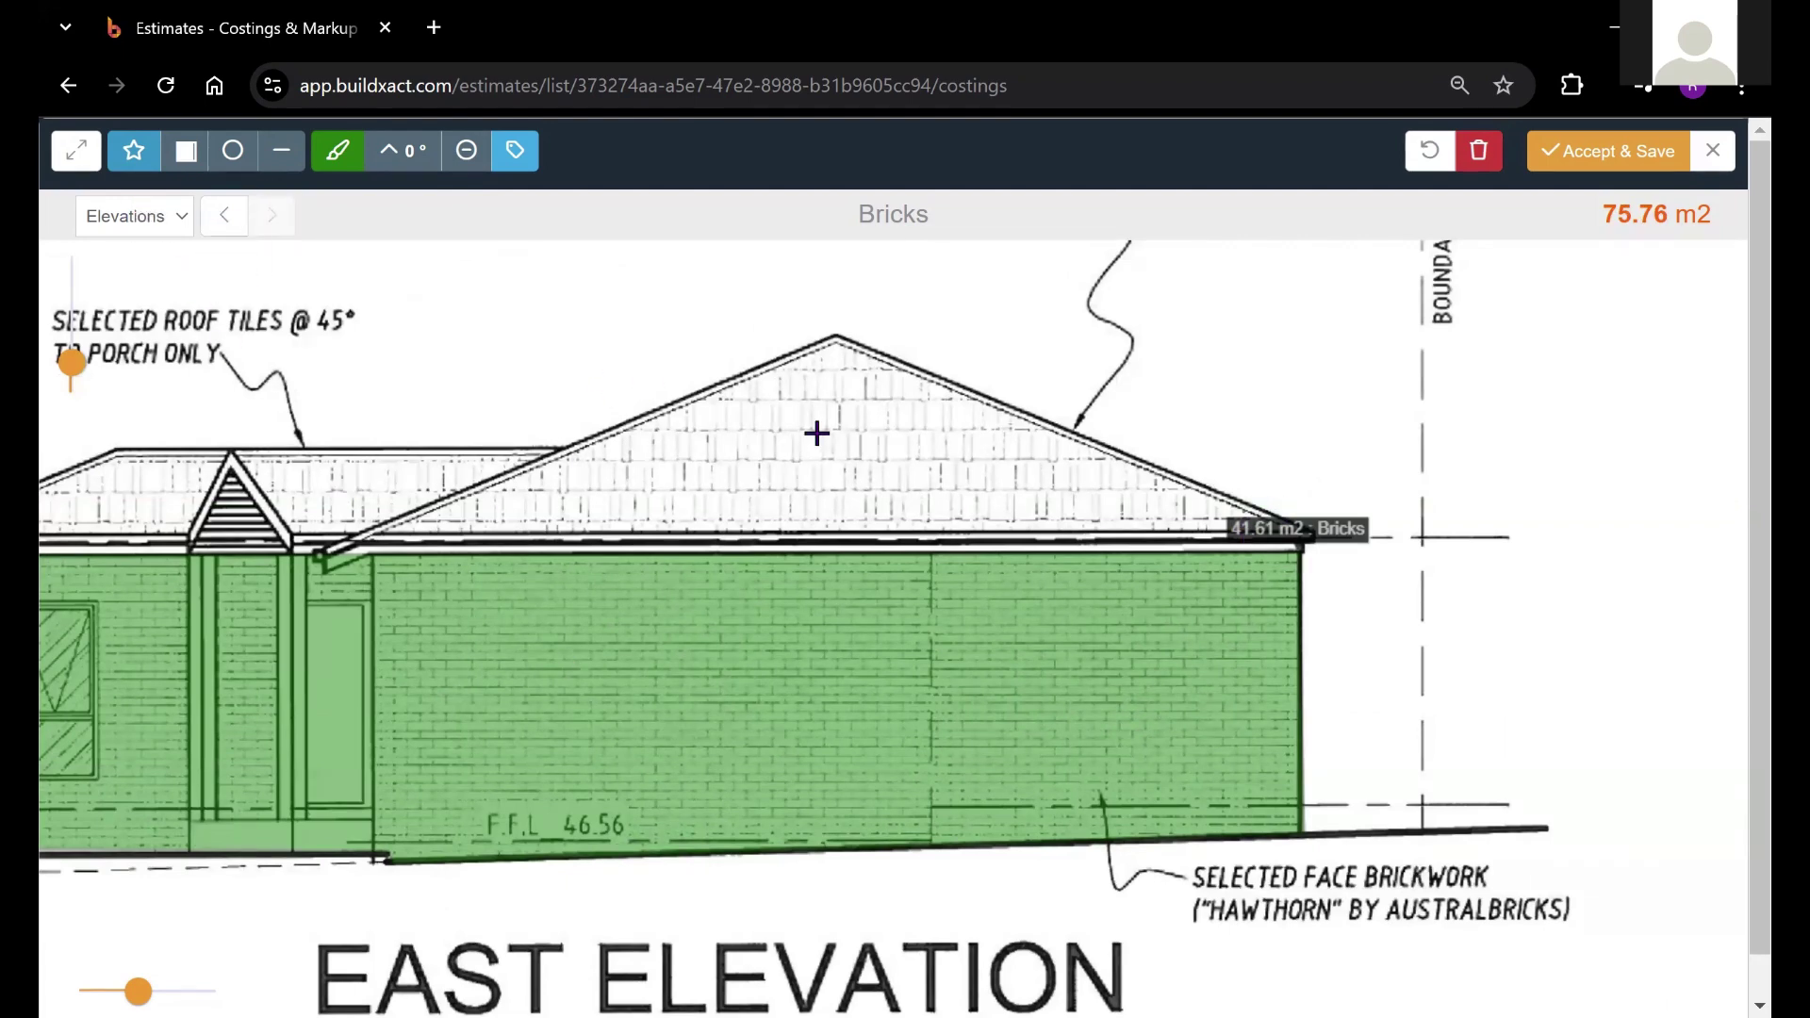
Step: Check the combined brick total and remove the east elevation's area shape
drag(1602, 215, 1697, 217)
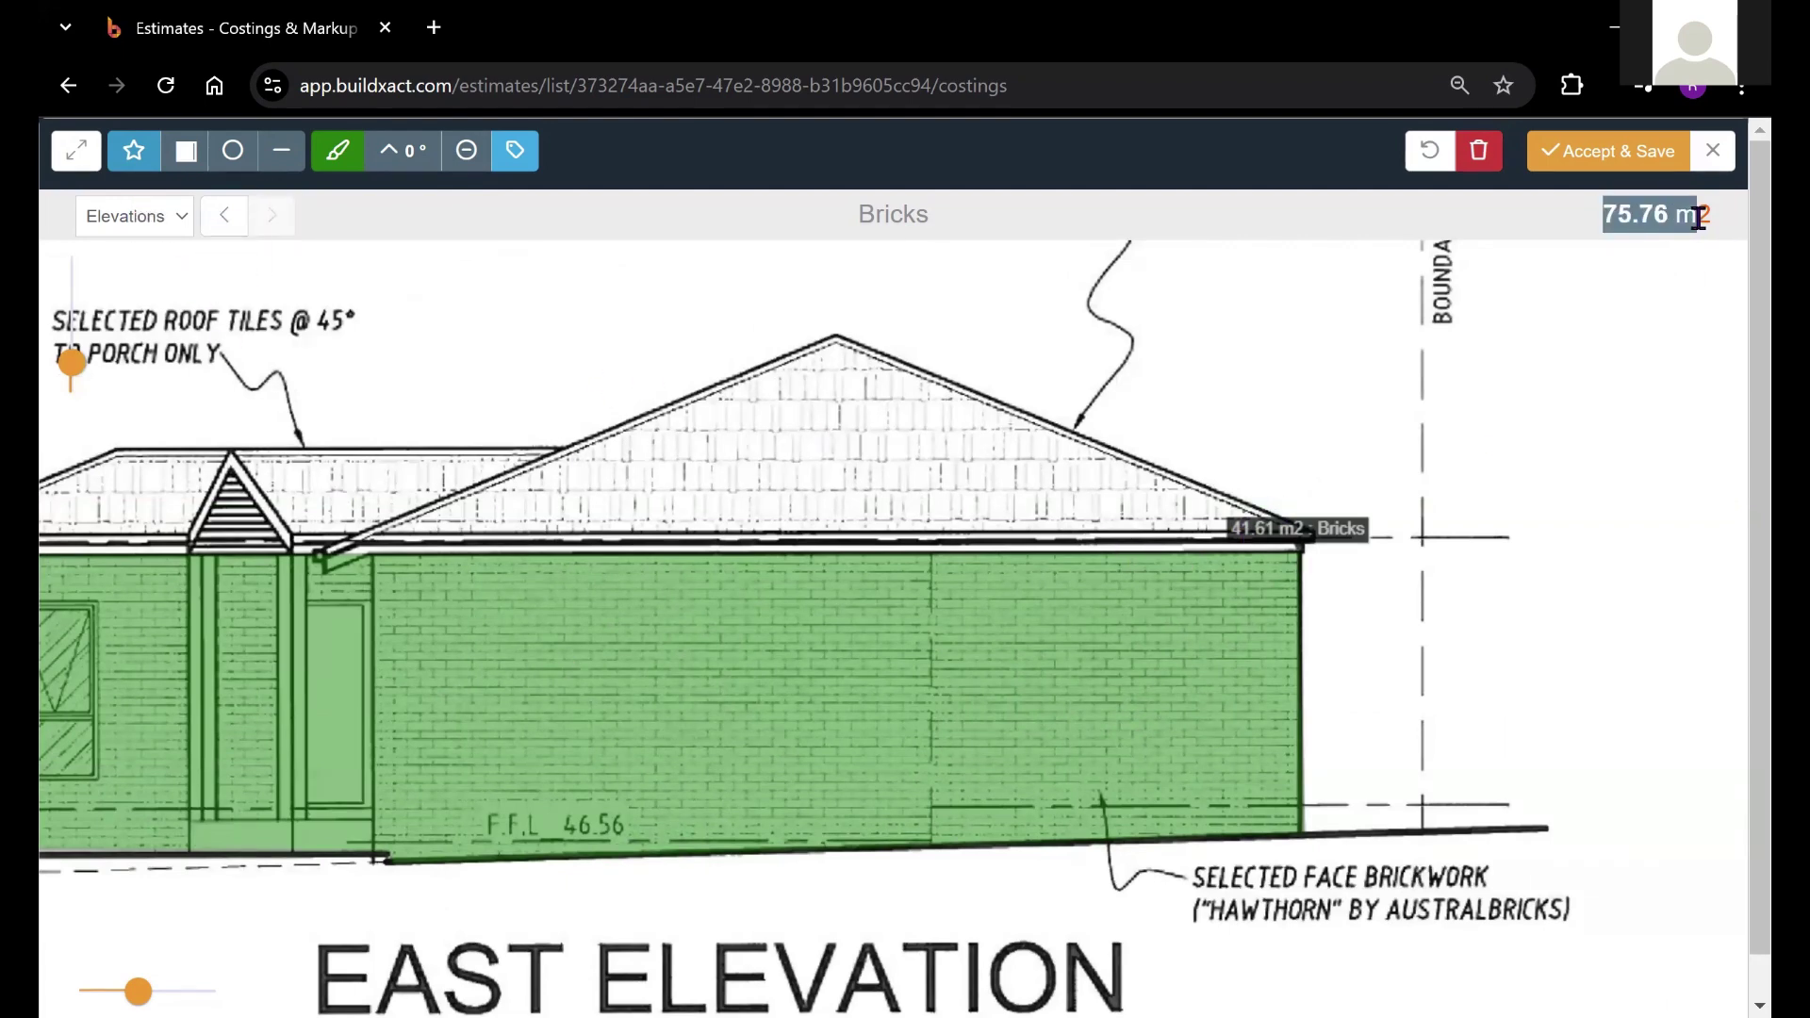
click(1703, 218)
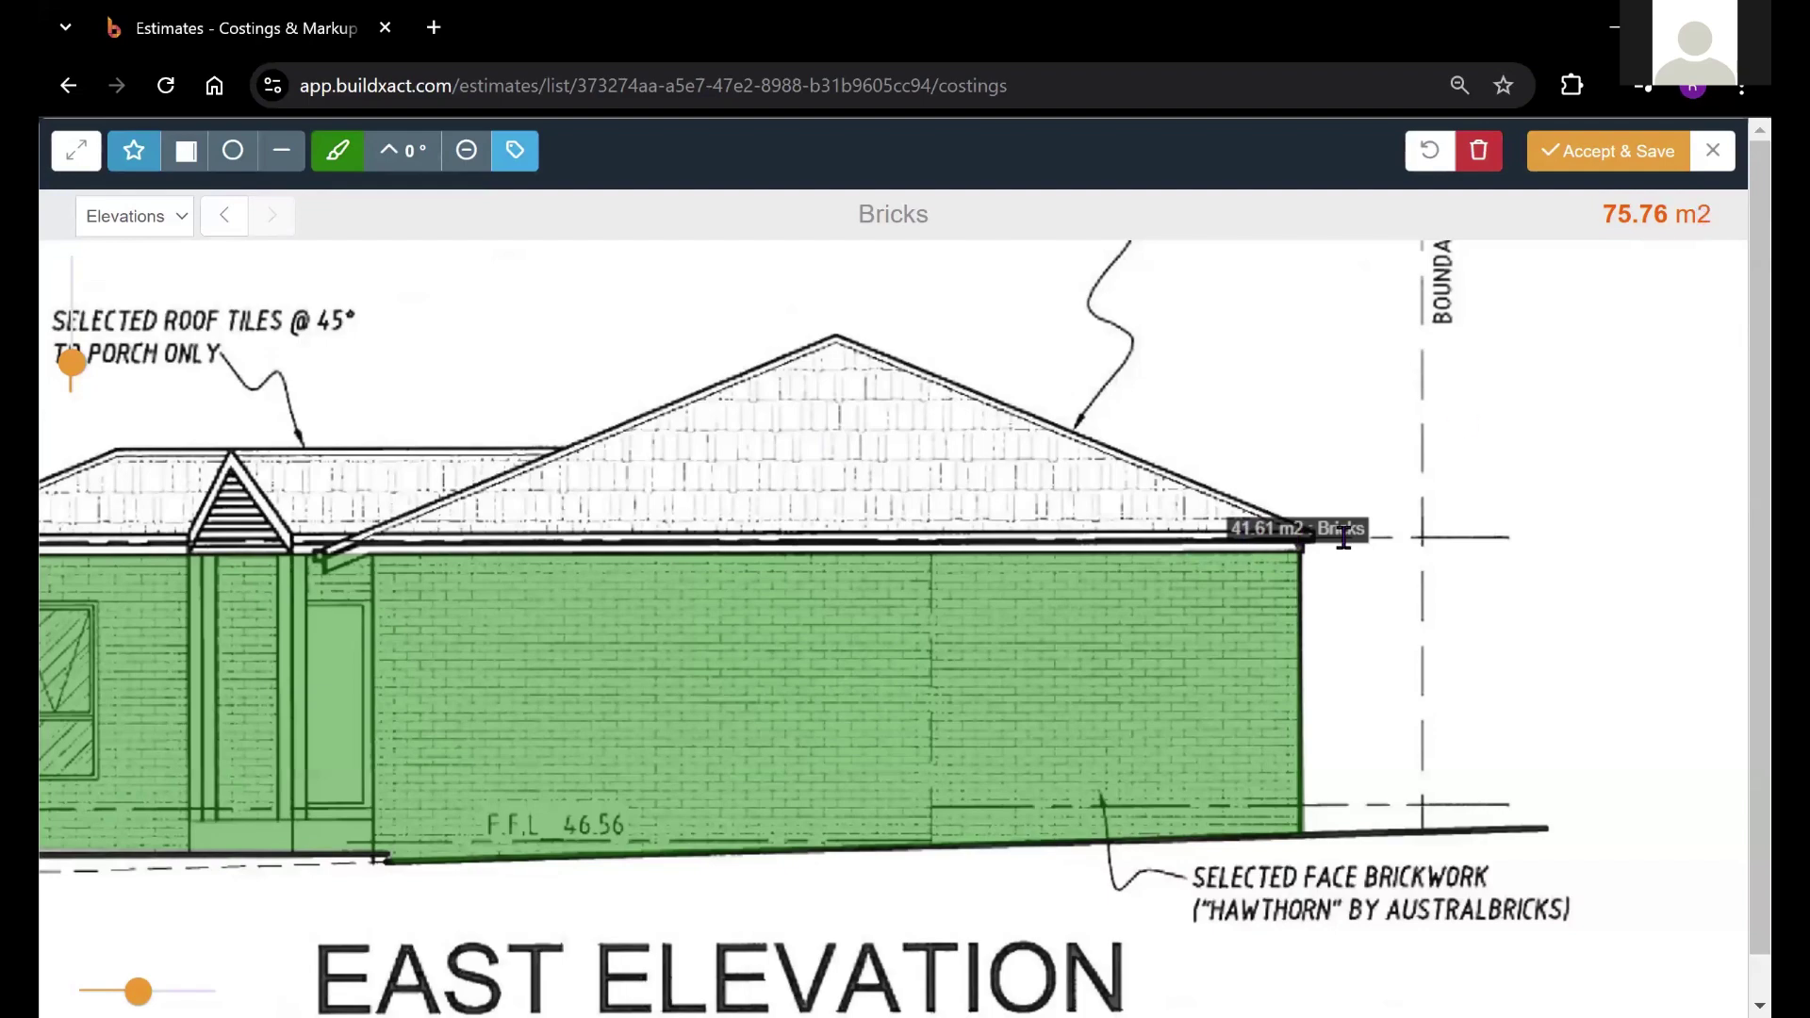
scroll(933, 461, up, 2)
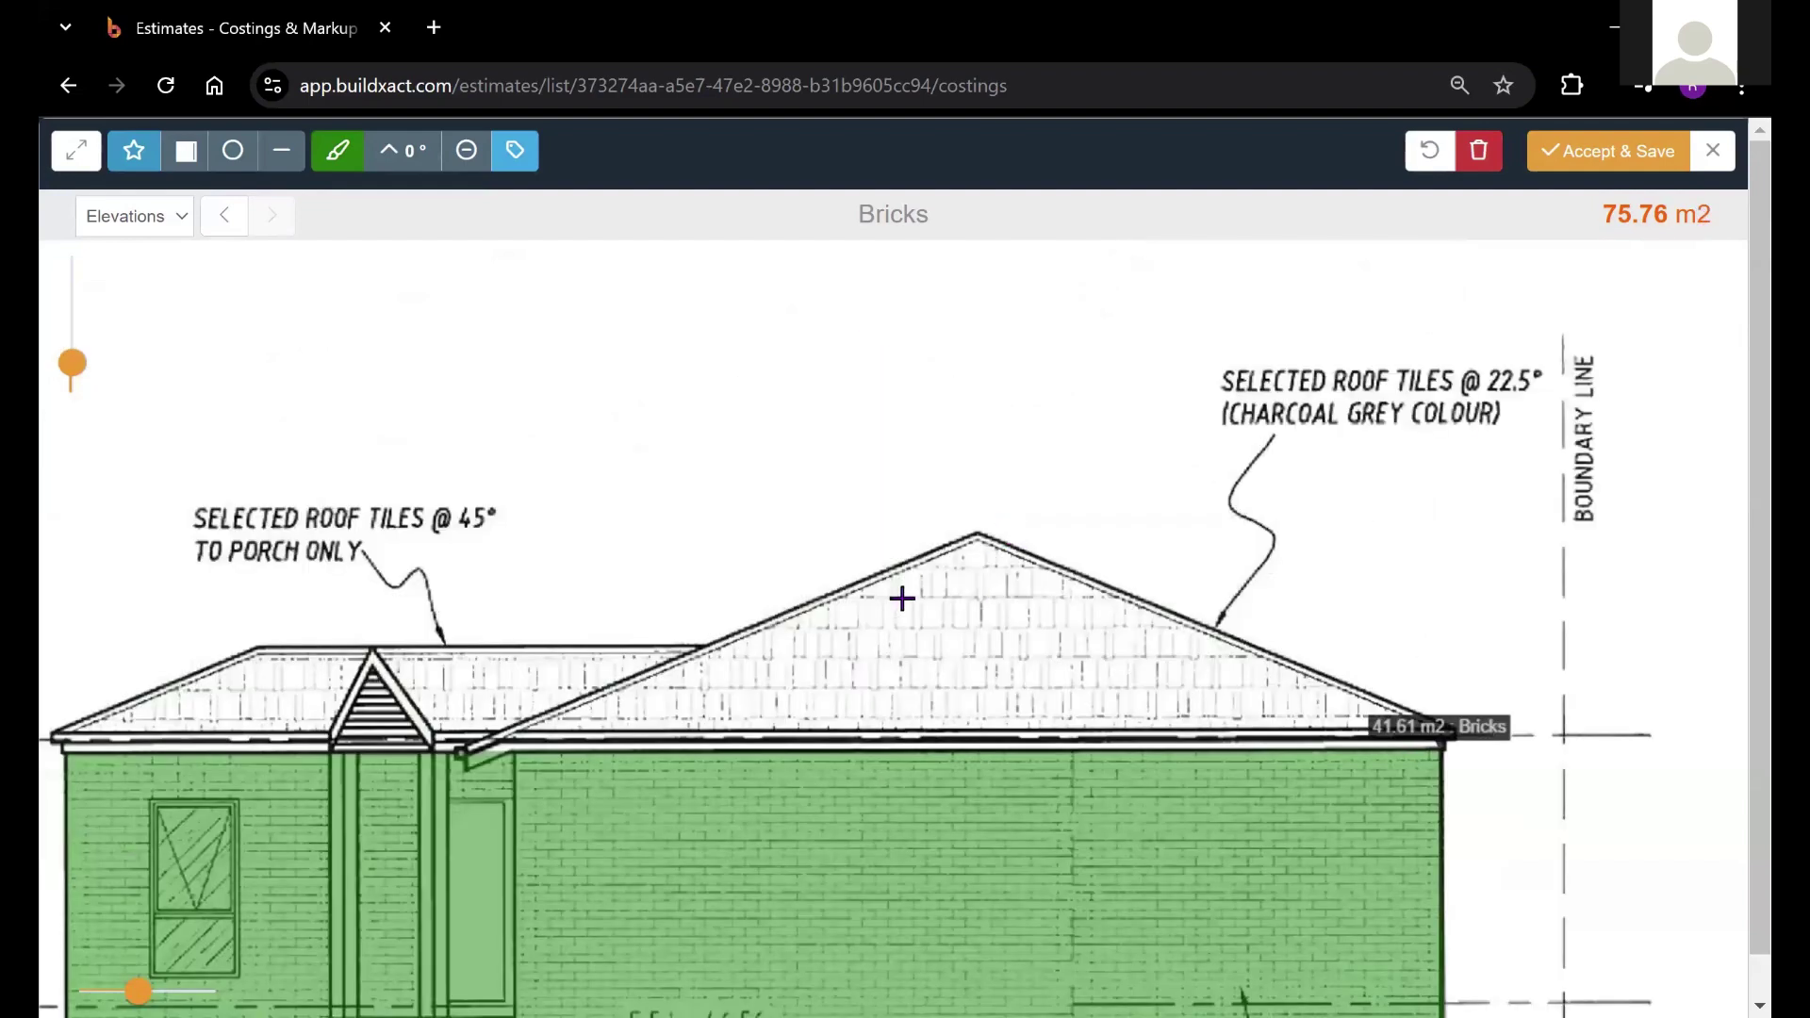
drag(931, 500, 967, 388)
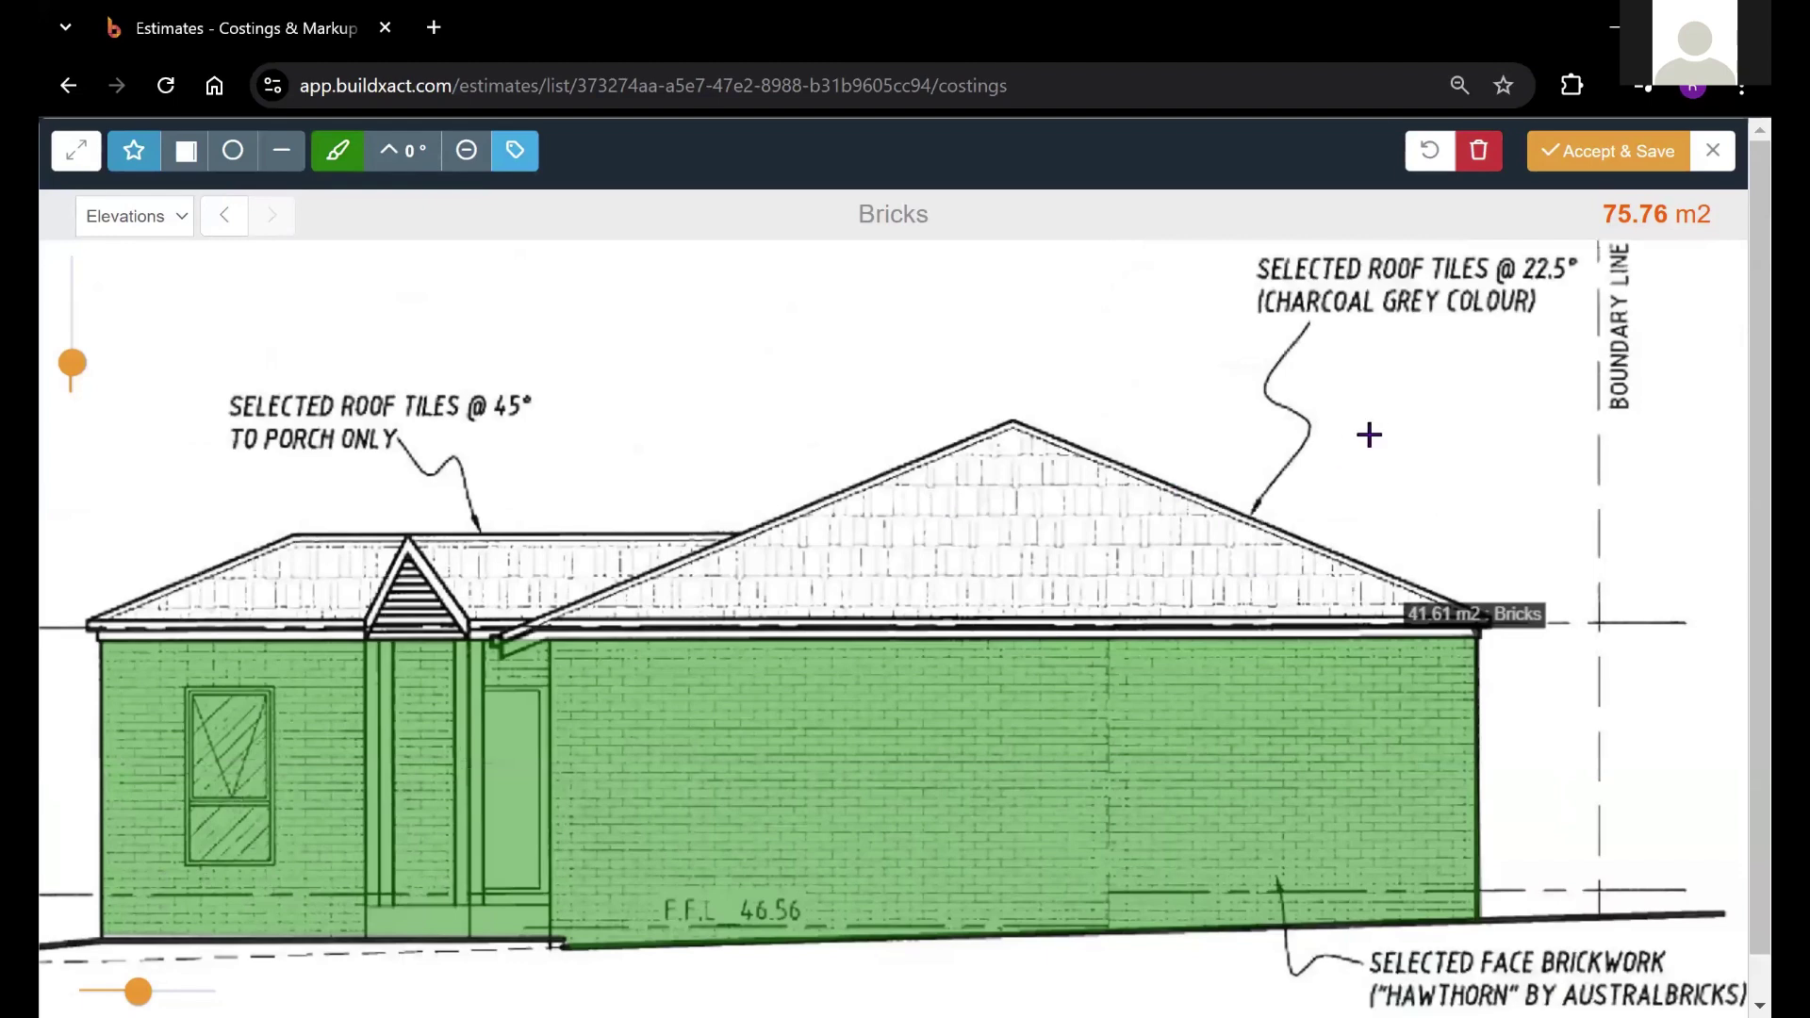
click(1485, 629)
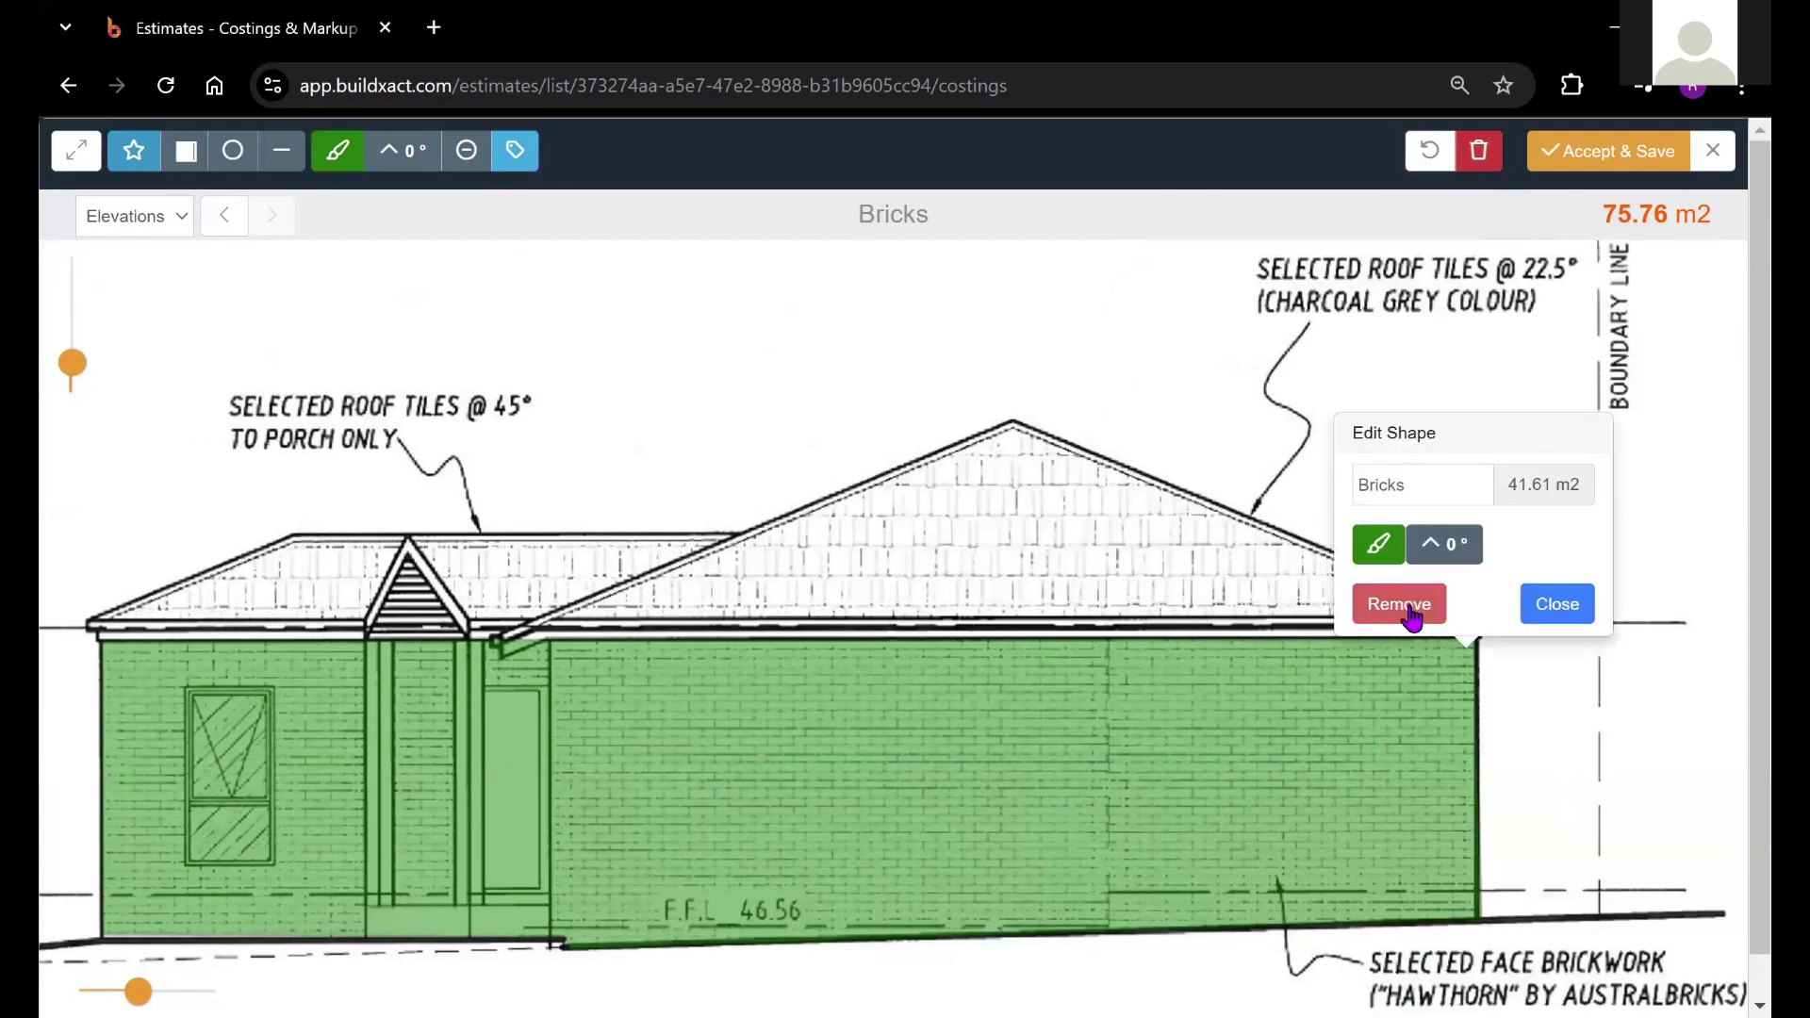
click(1401, 608)
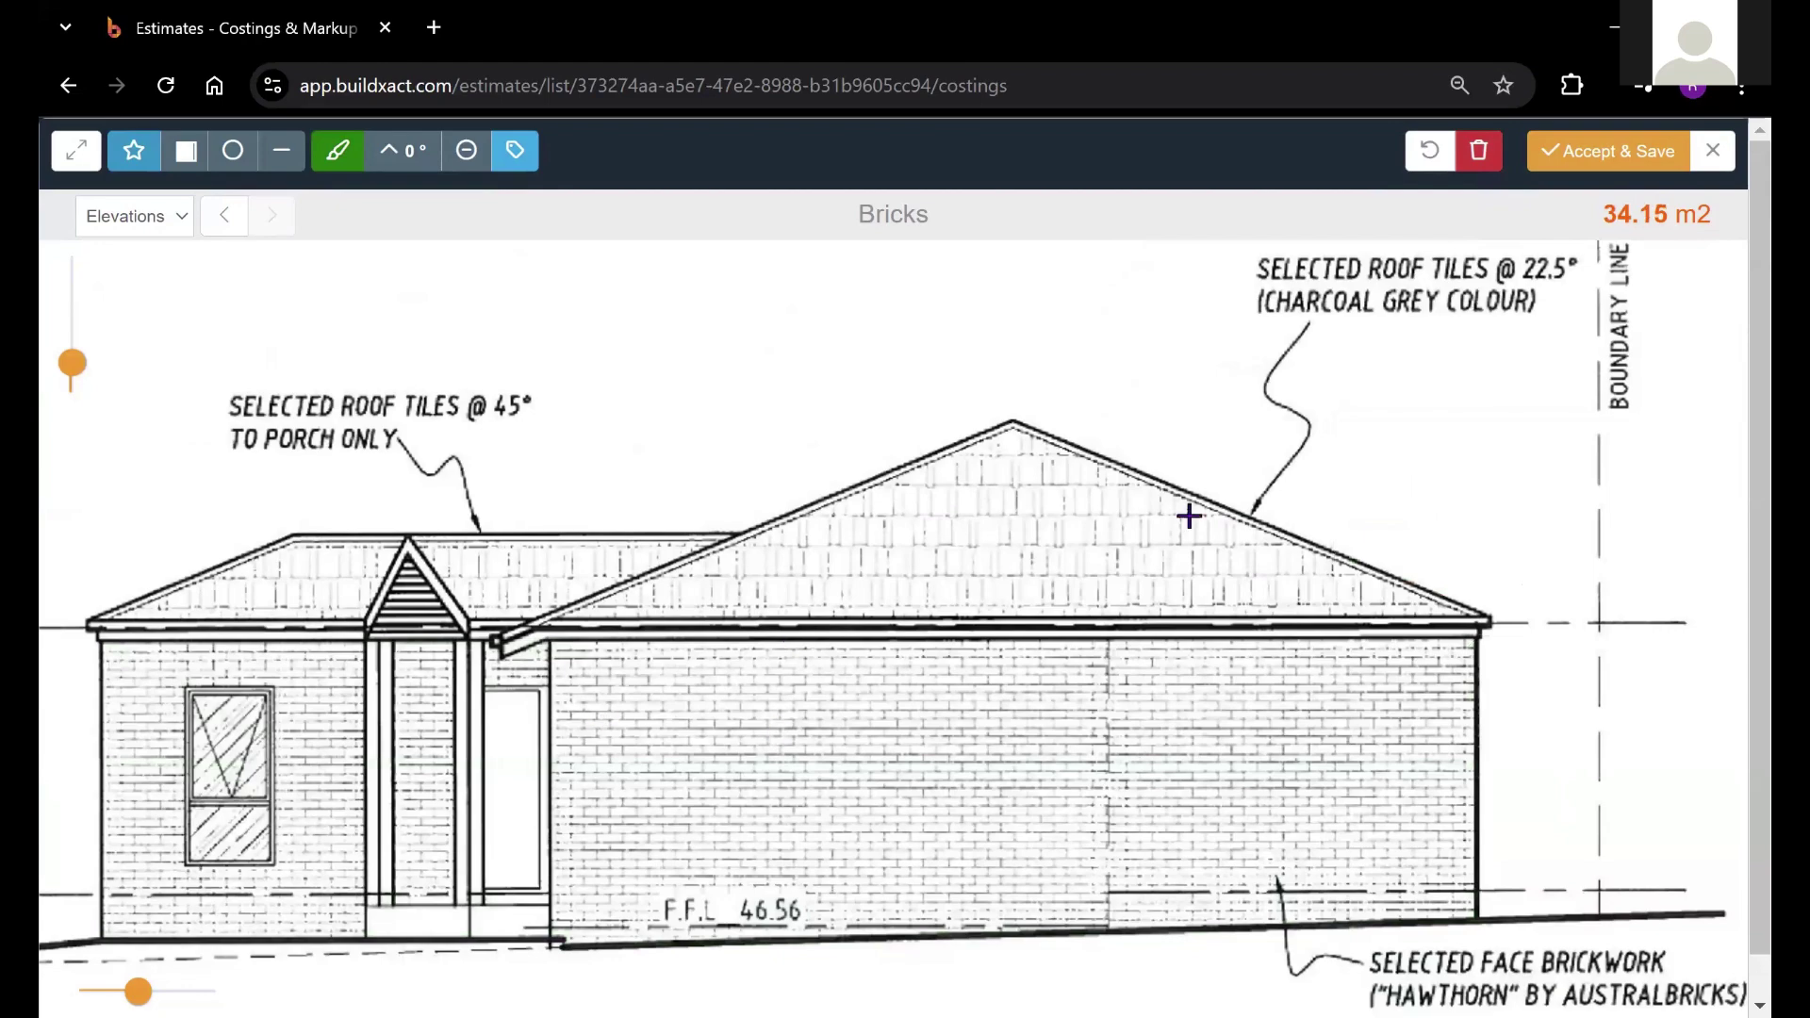
Step: Set up the takeoff on the north elevation to draw rectangular deductions from the brick area
scroll(1058, 848, down, 5)
scroll(1058, 730, up, 3)
drag(1059, 731, 1013, 719)
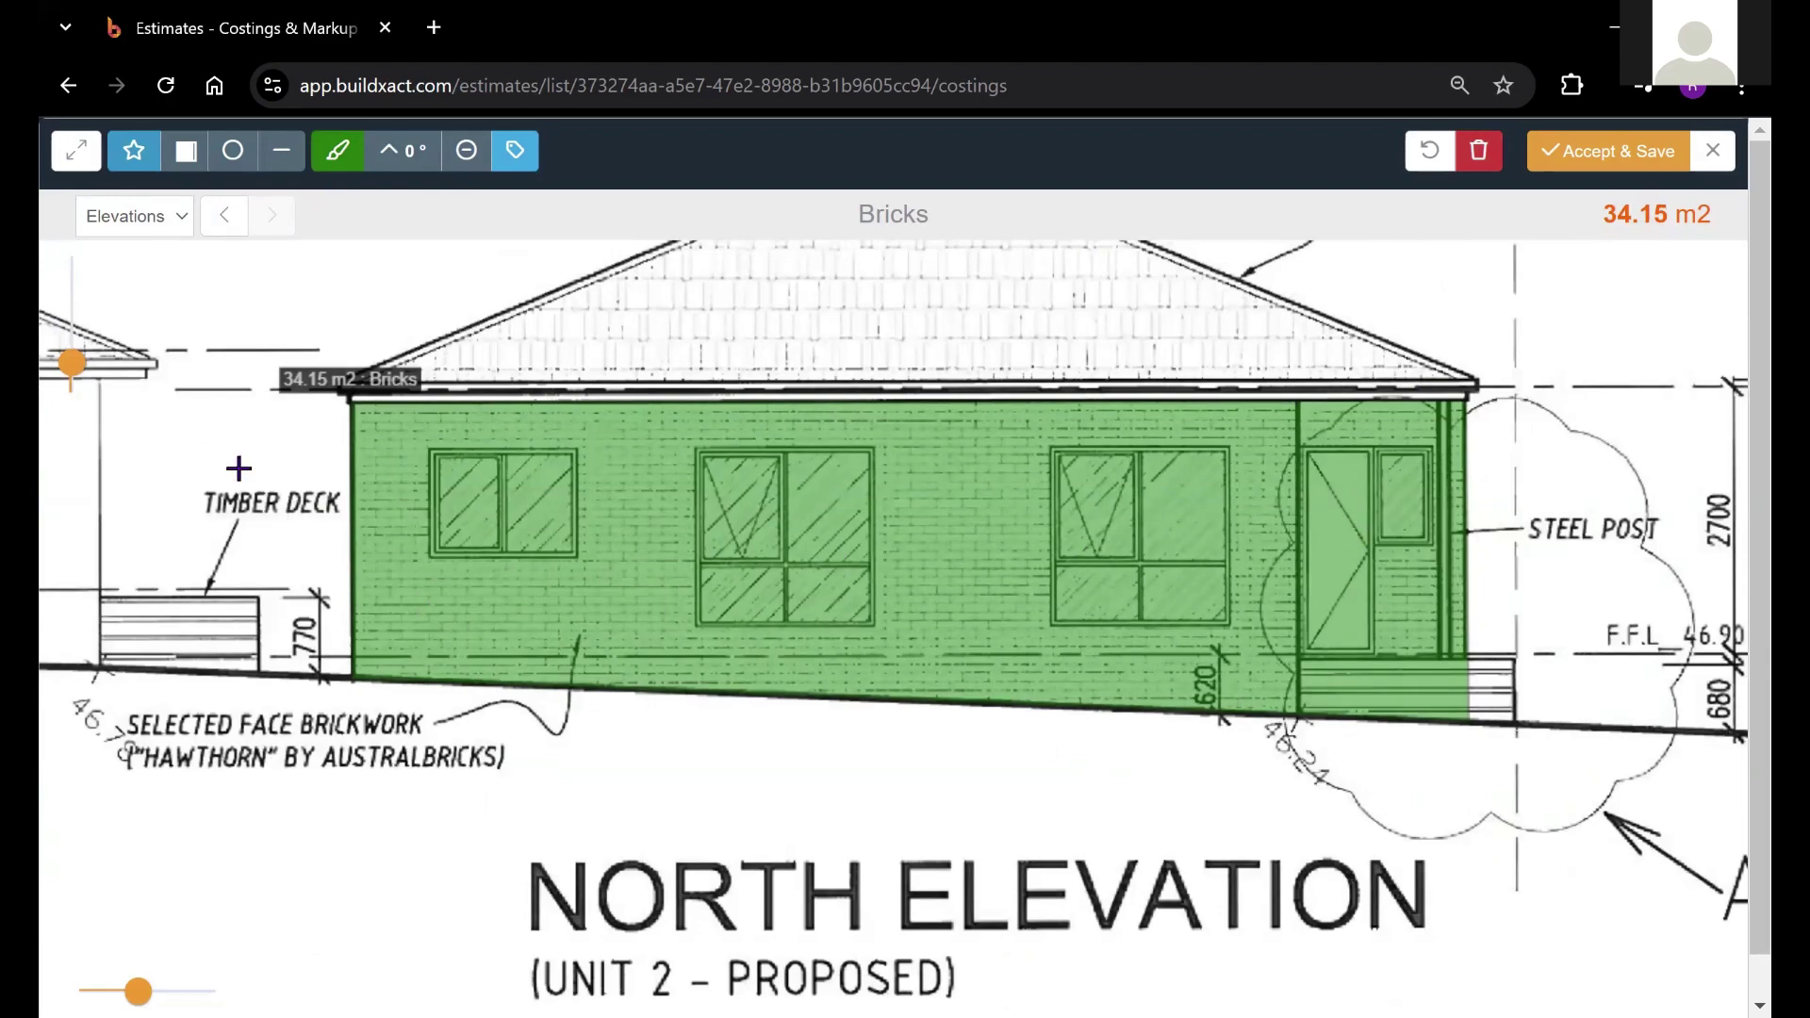
drag(70, 367, 70, 346)
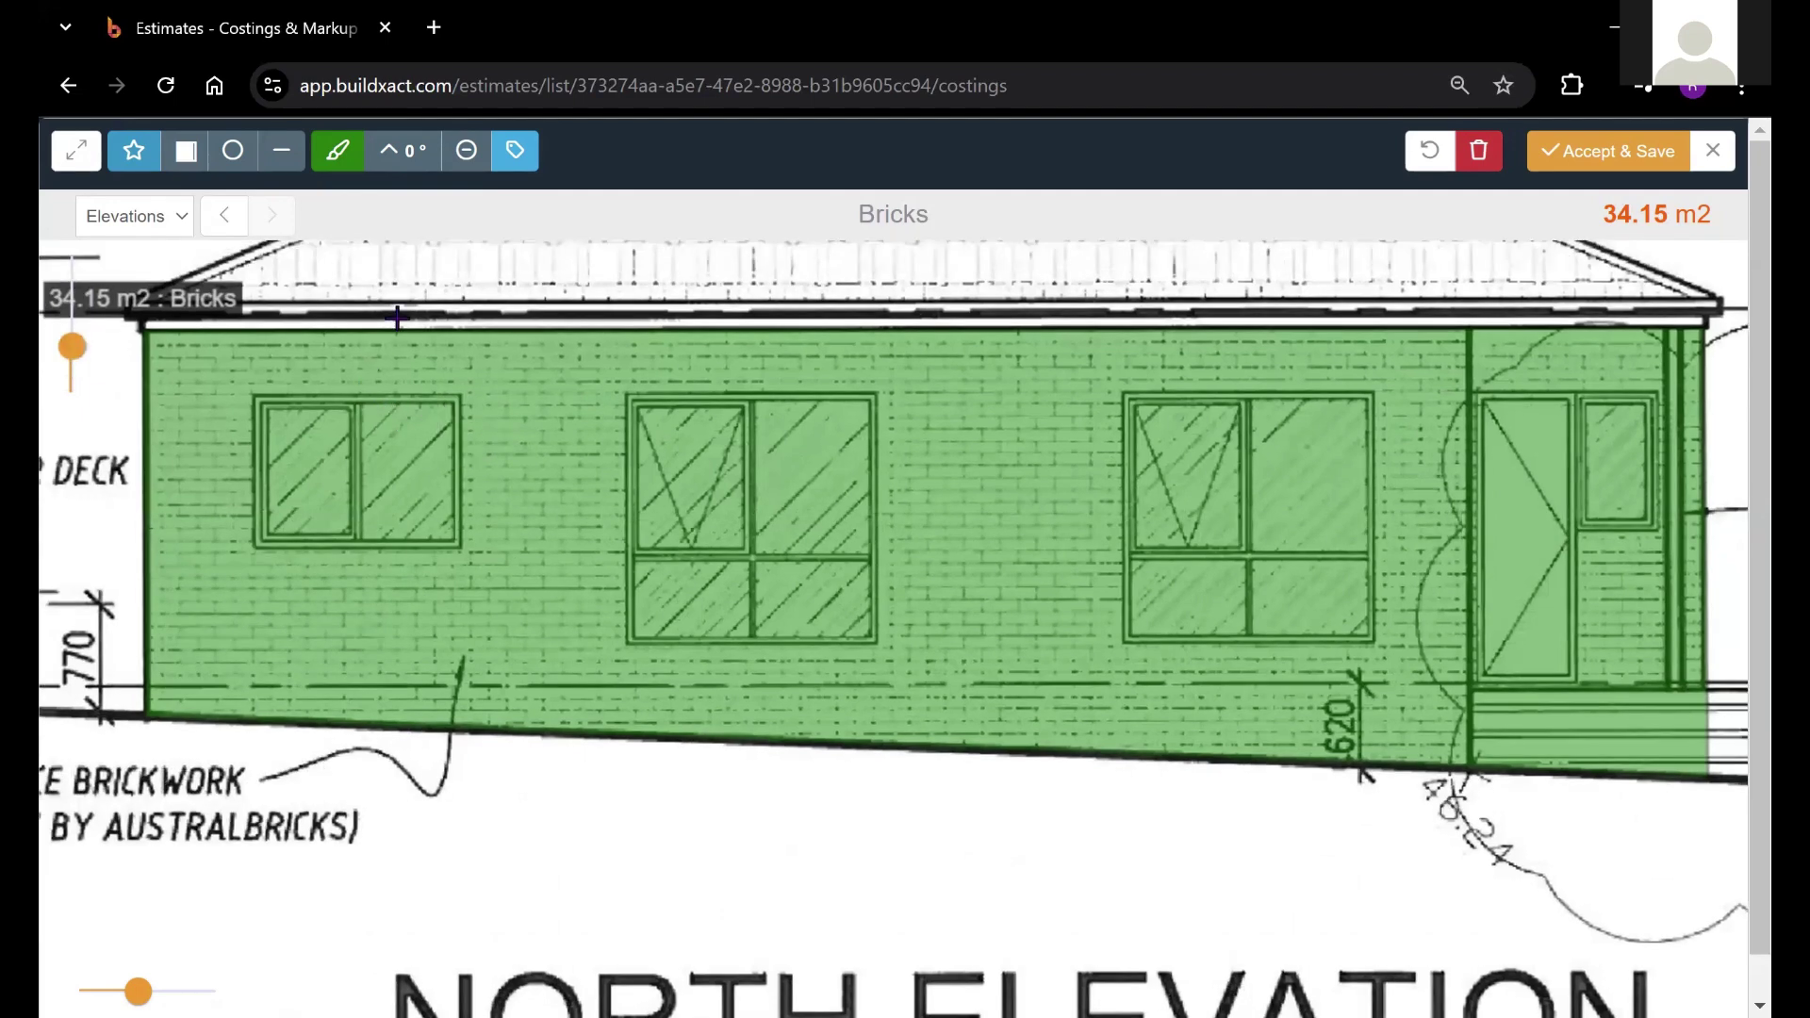
click(471, 164)
click(469, 164)
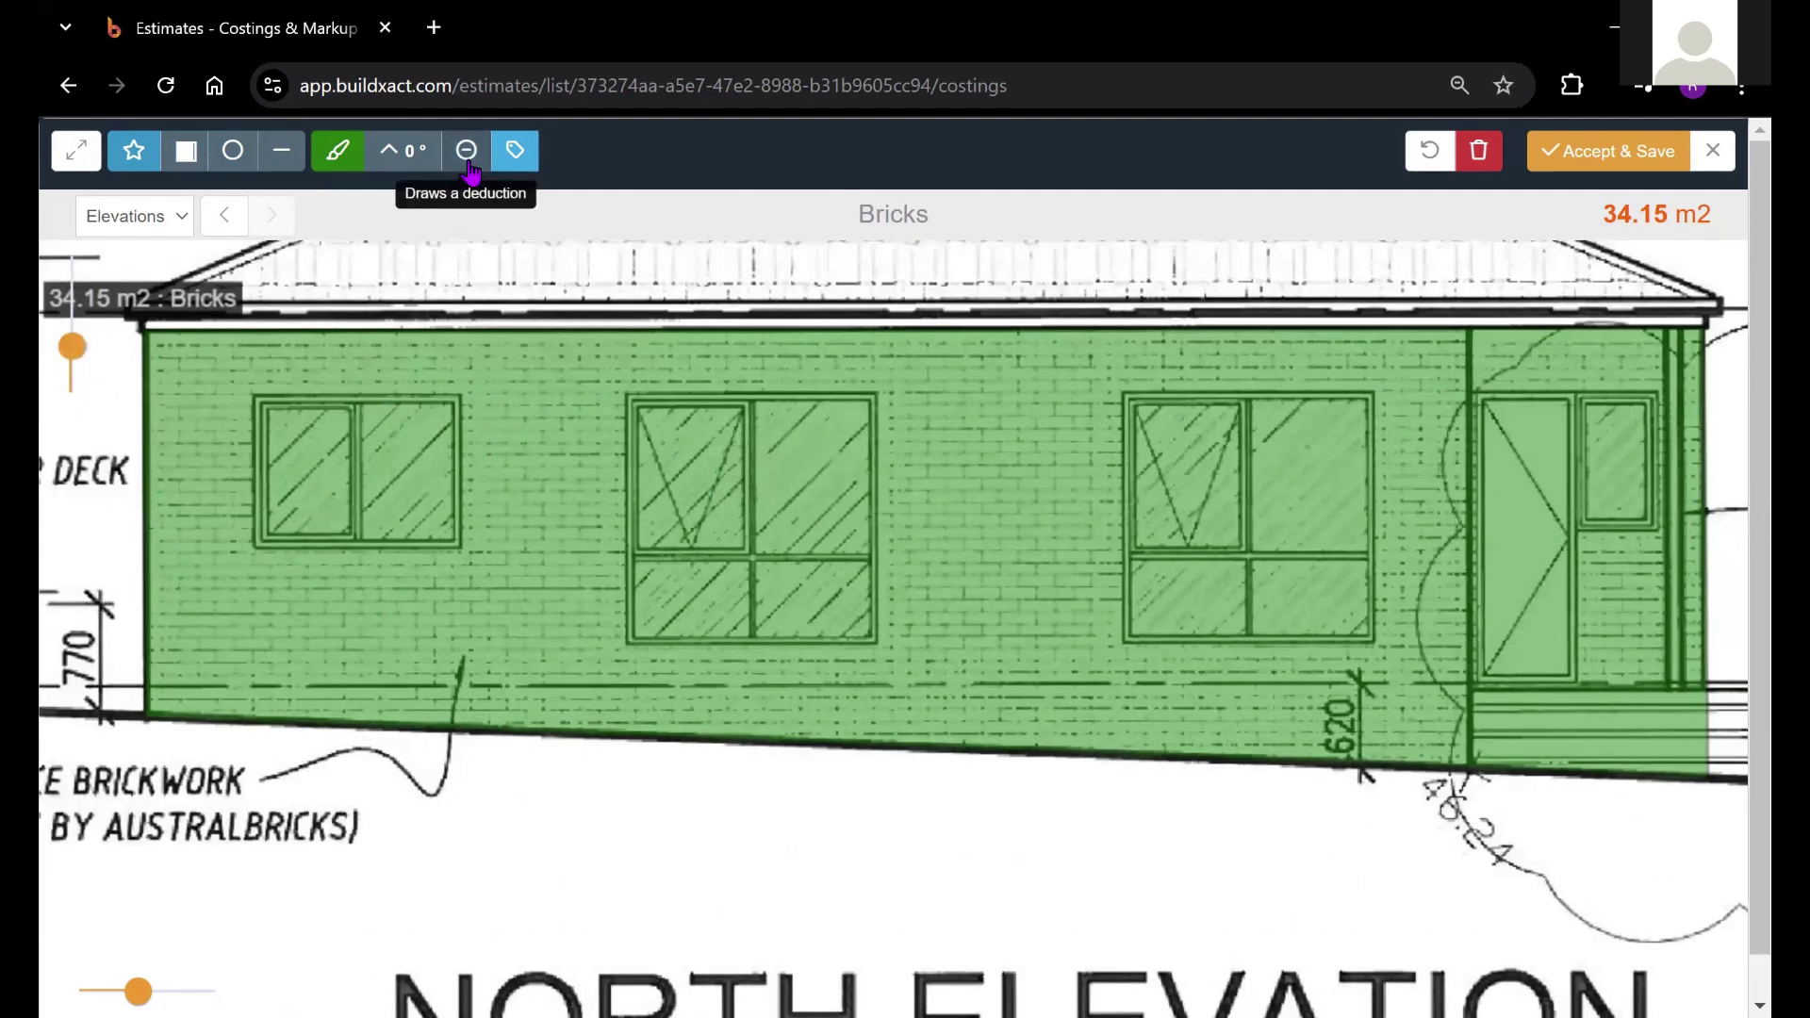
mouse_move(402, 324)
mouse_down()
mouse_move(444, 388)
mouse_move(415, 403)
mouse_up()
click(192, 153)
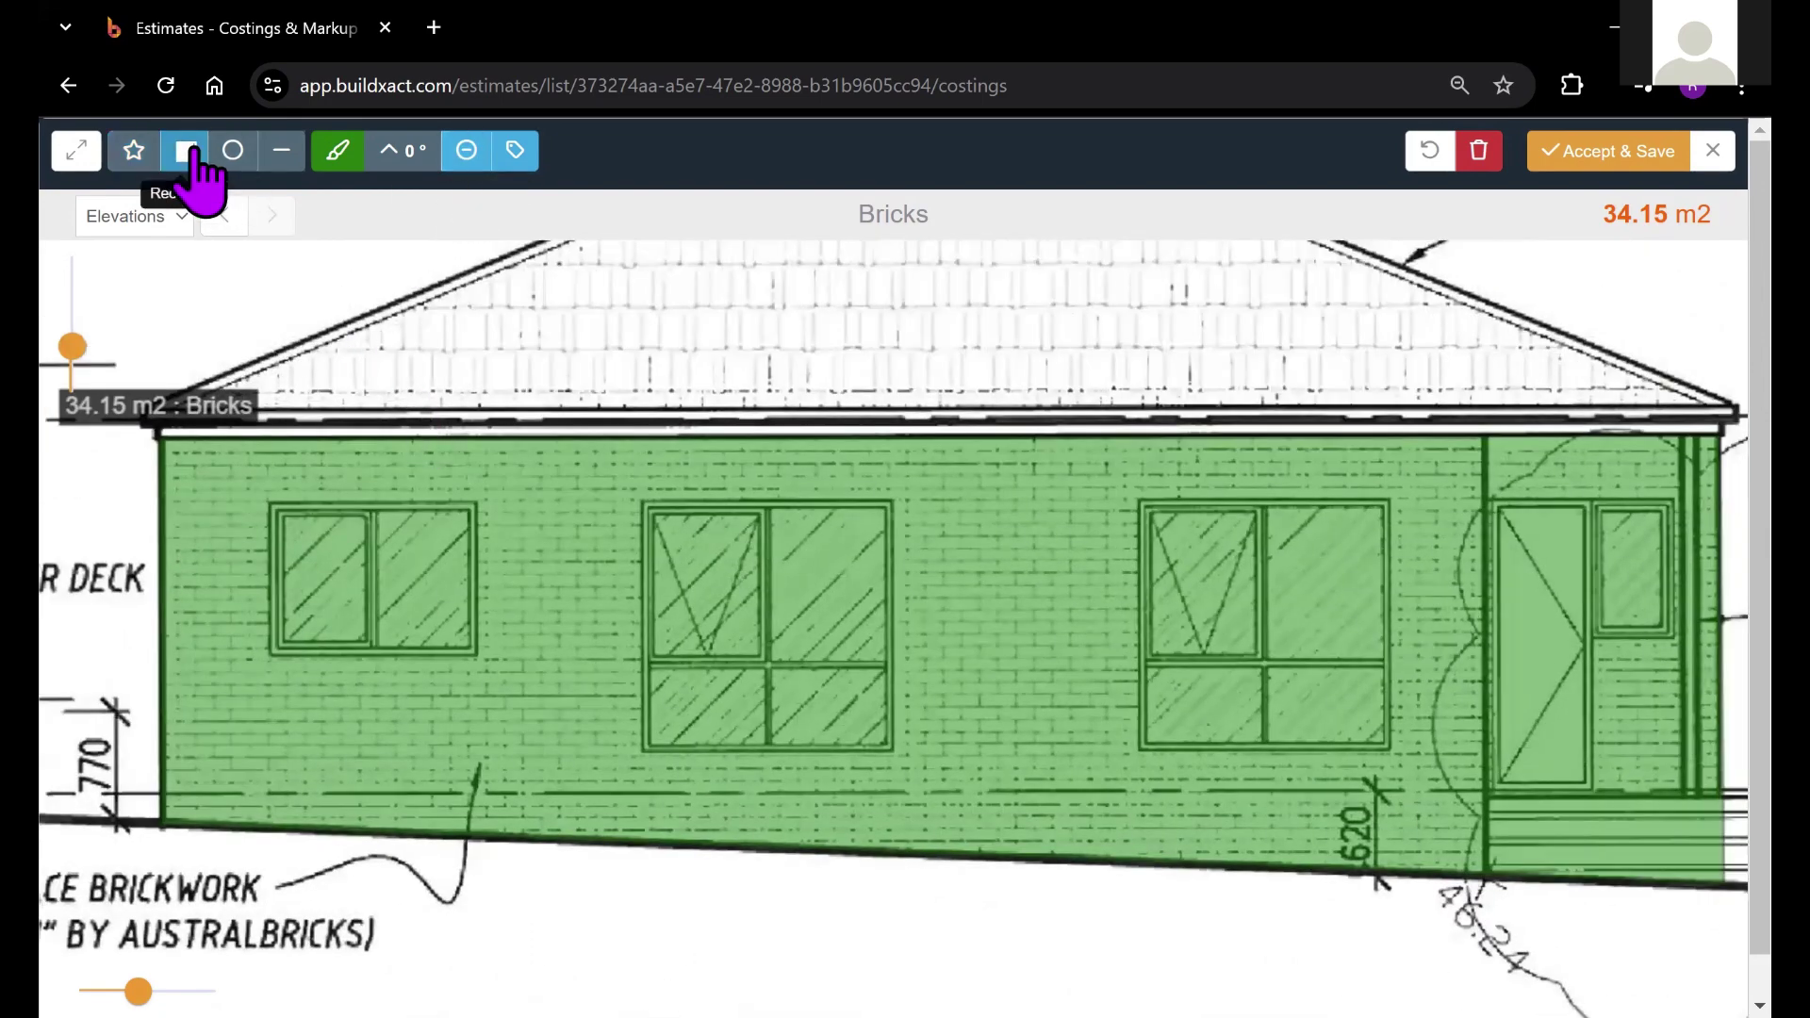
Step: Try a rectangular deduction of about 6.48 m2 in the space below the north elevation wall, and undo it
mouse_move(586, 470)
mouse_down()
mouse_move(662, 450)
mouse_move(664, 428)
mouse_move(582, 392)
mouse_up()
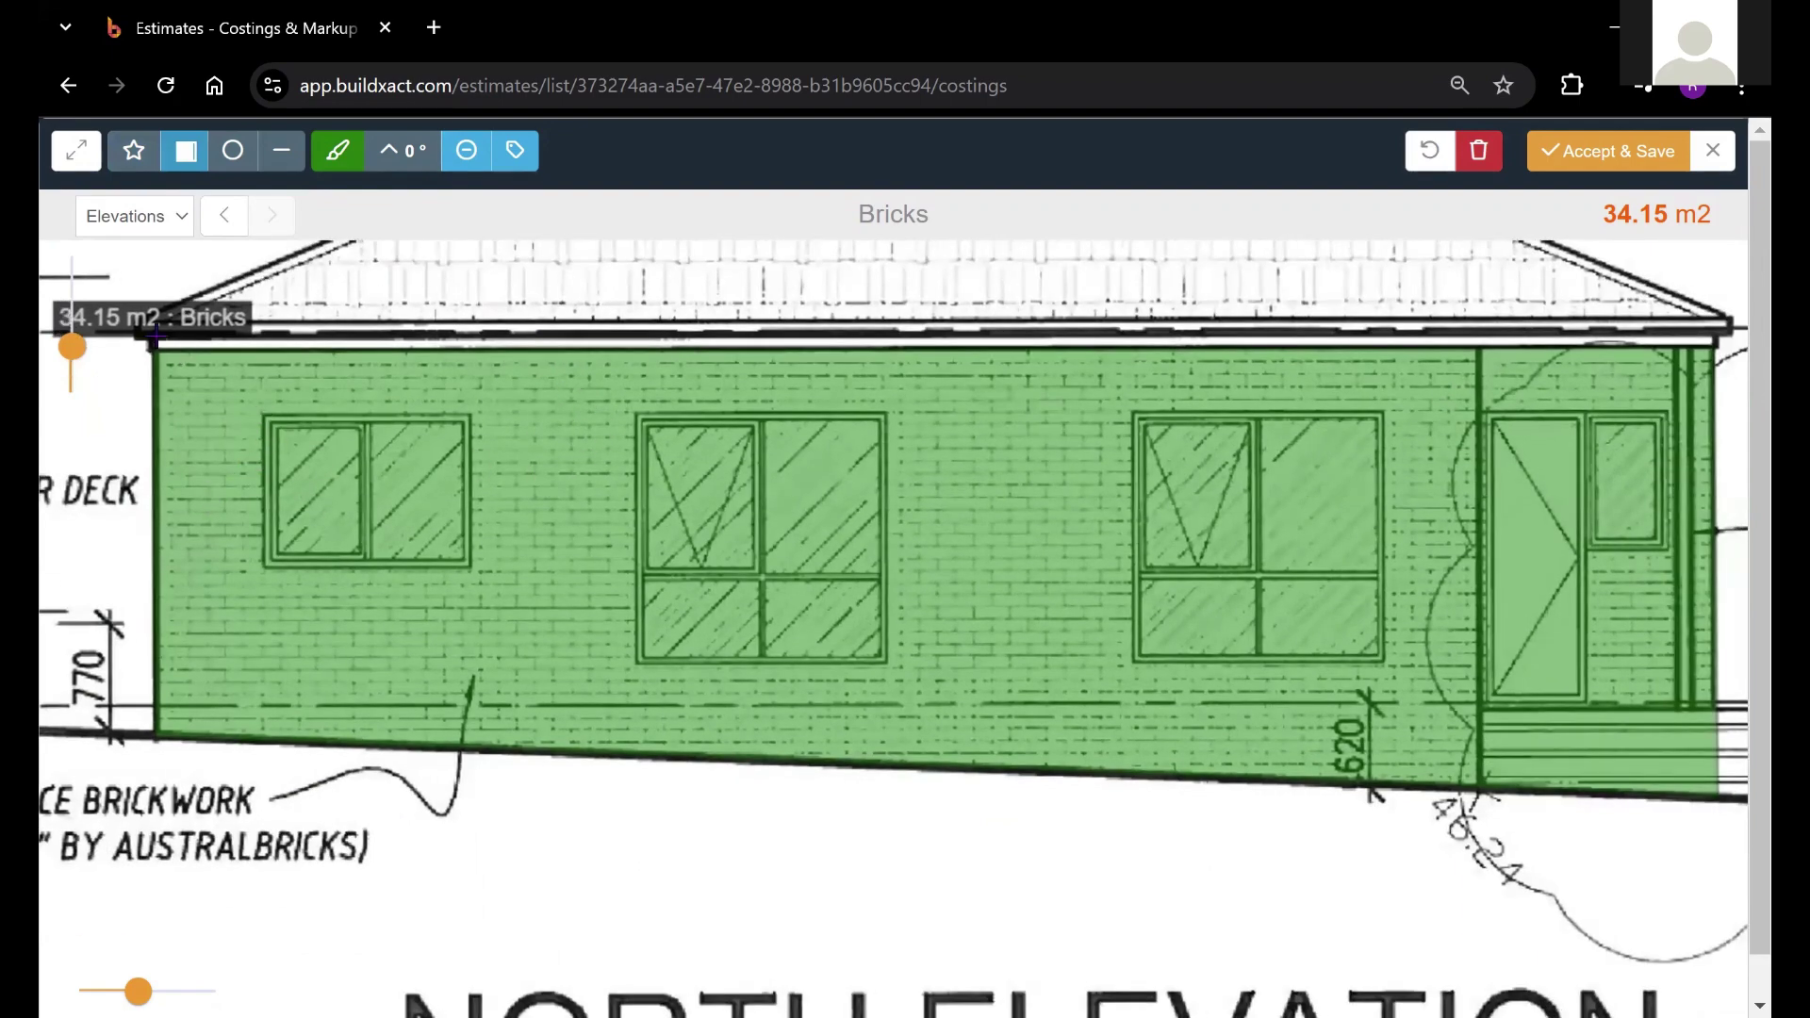
drag(553, 603, 640, 618)
drag(530, 563, 606, 469)
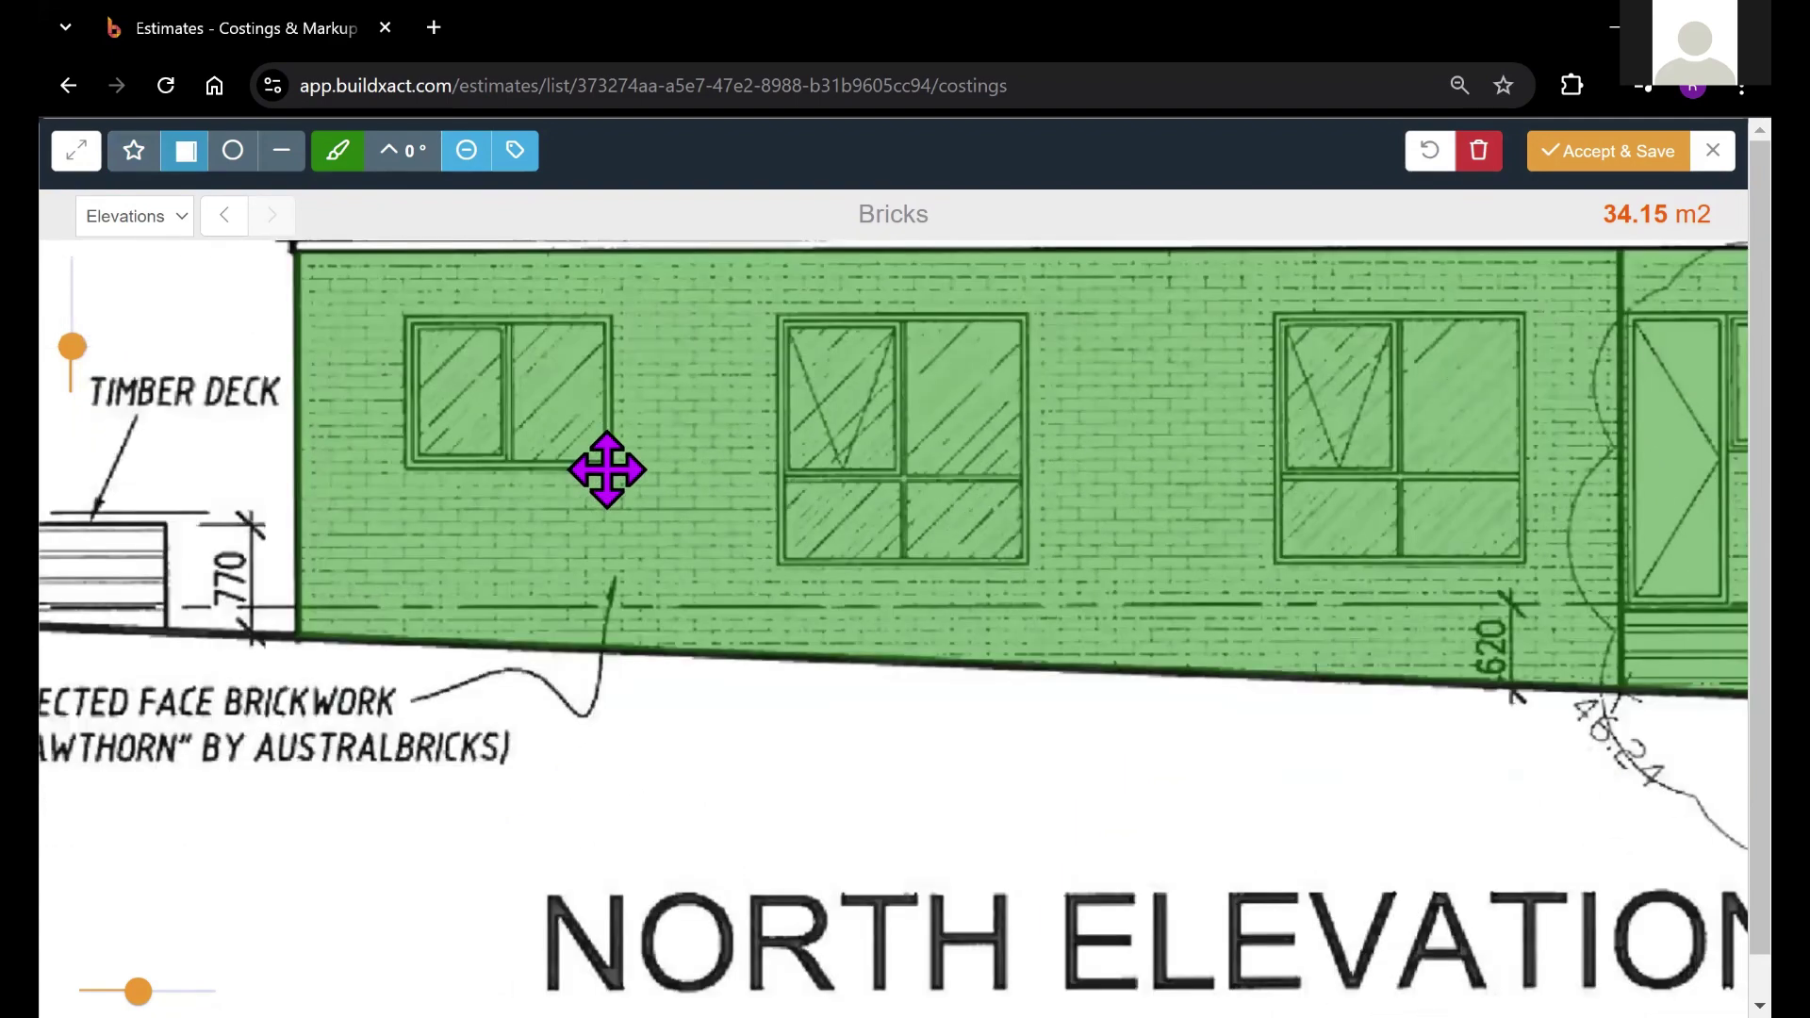
mouse_move(332, 659)
mouse_down()
mouse_move(457, 807)
mouse_move(687, 929)
mouse_move(779, 939)
mouse_up()
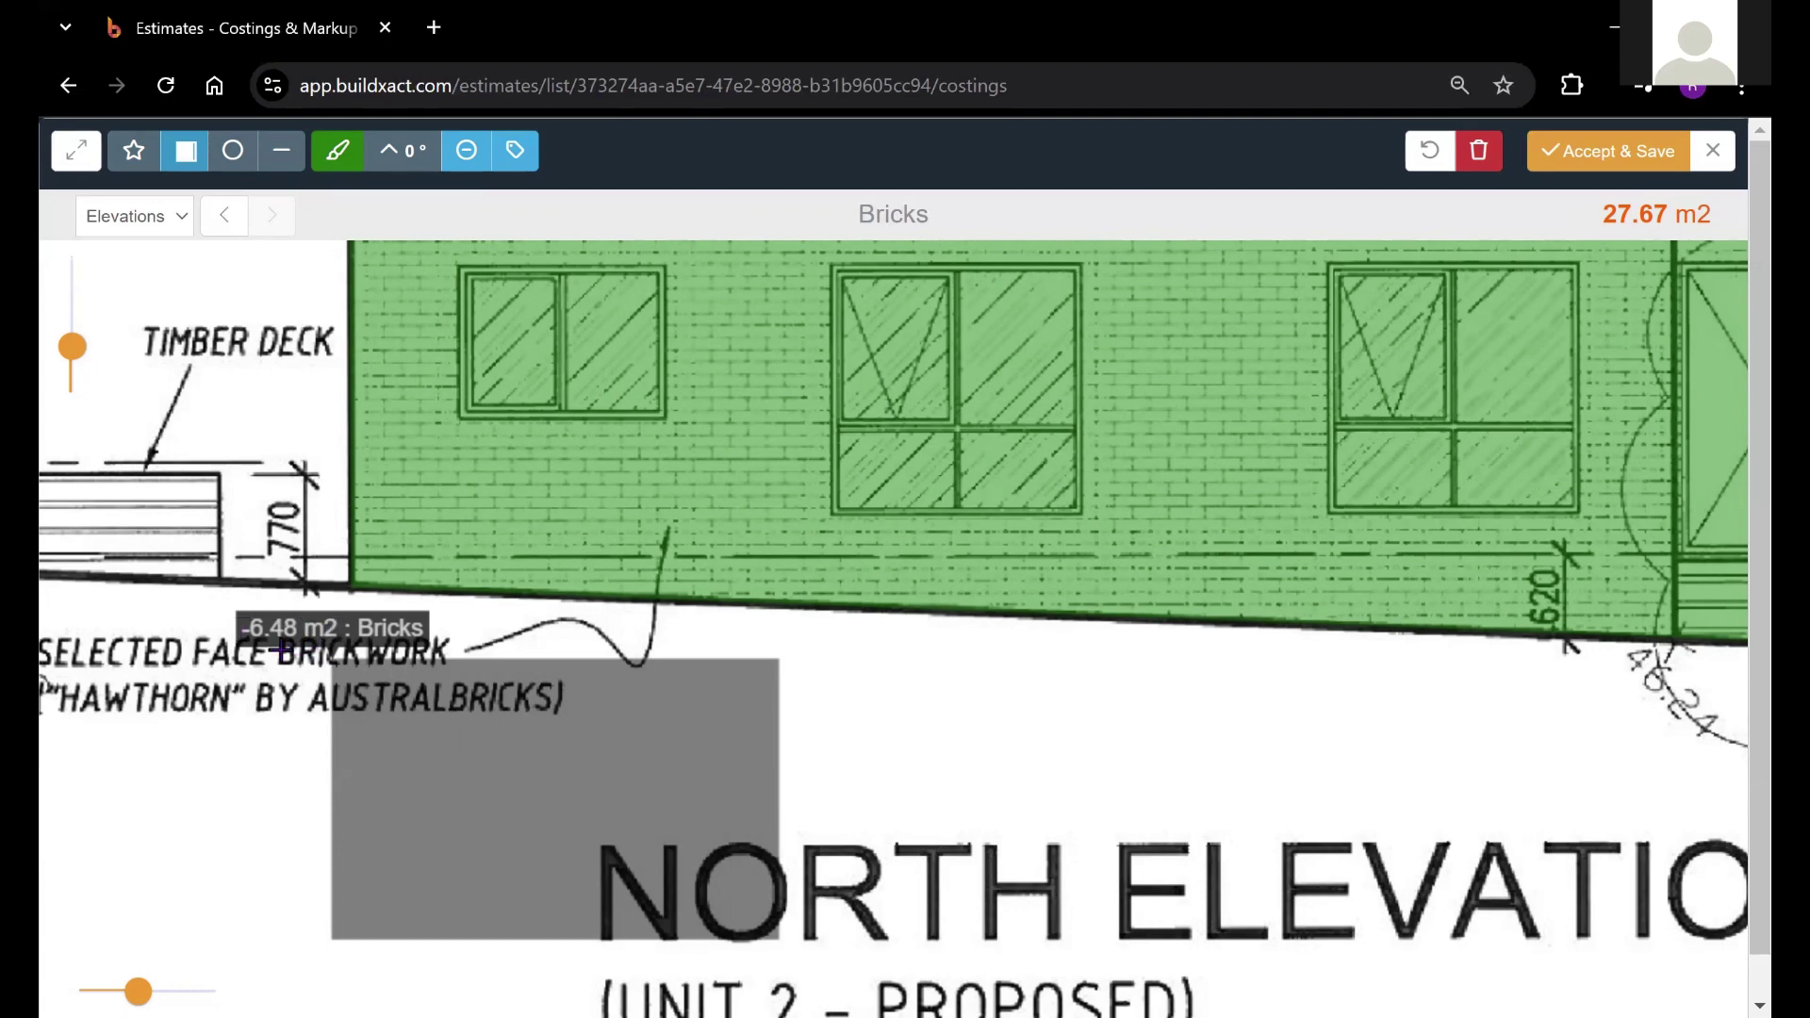
click(1425, 150)
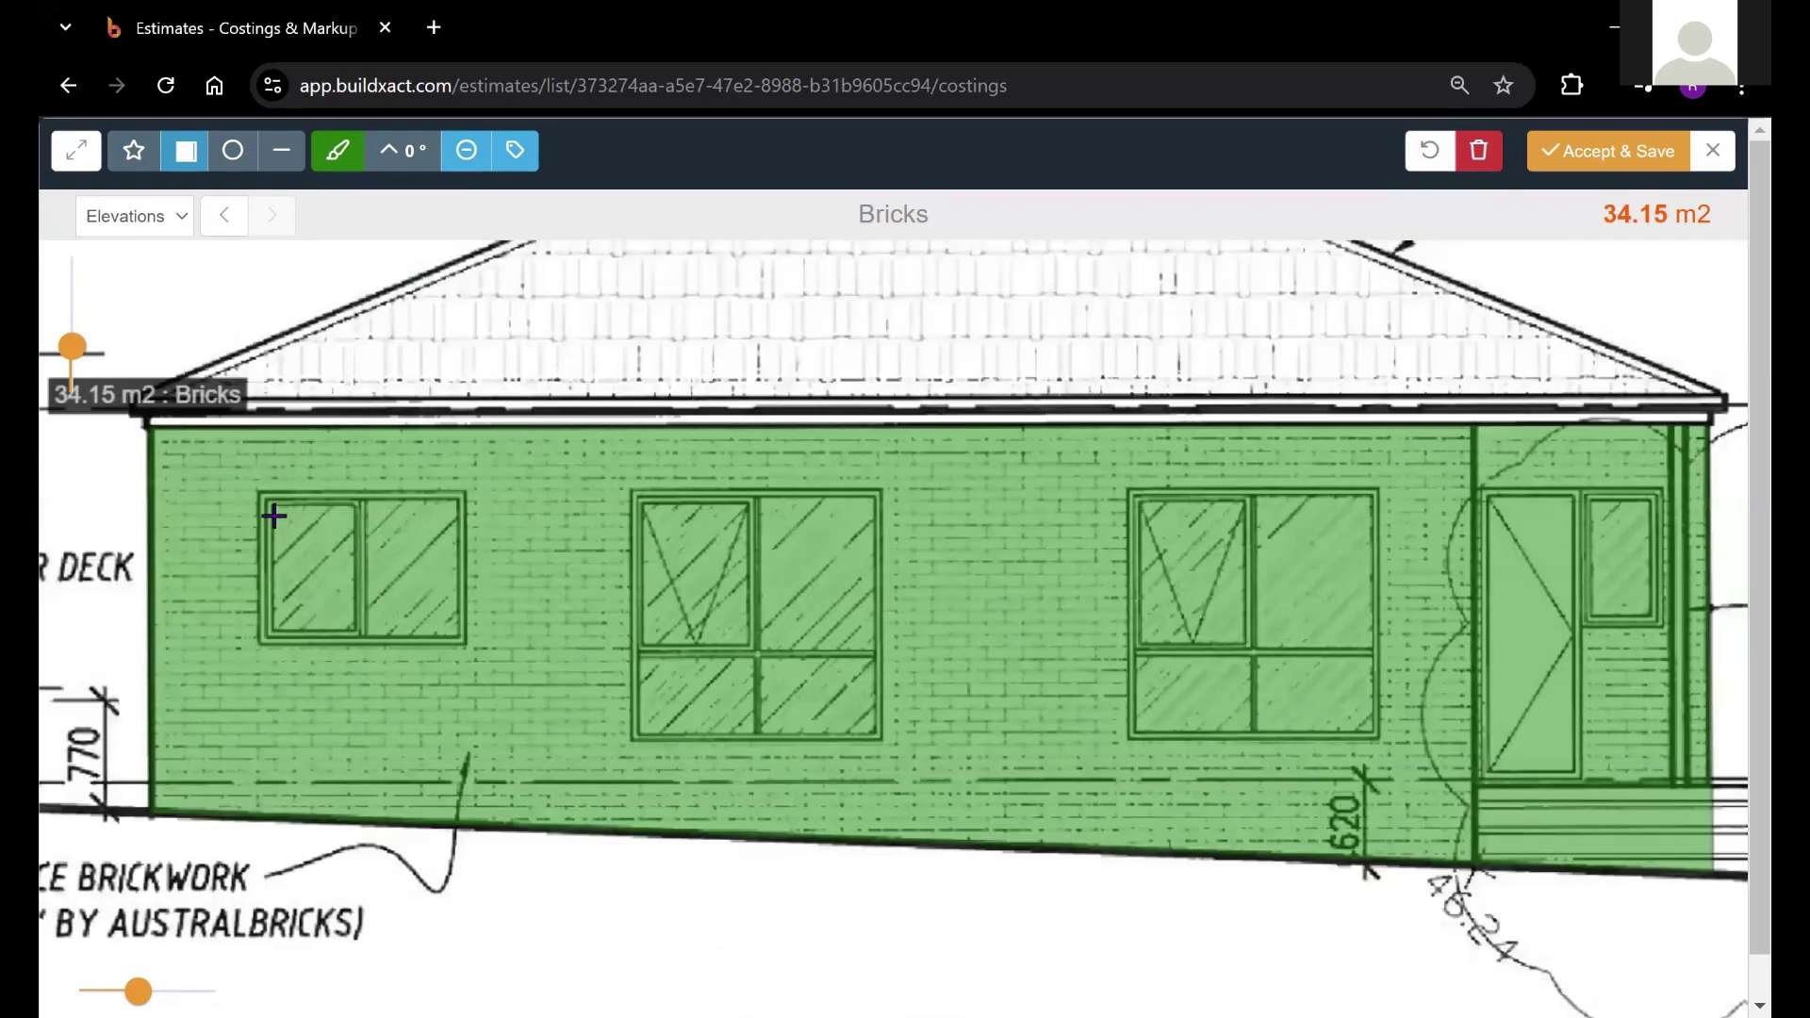
Step: Deduct the north elevation's three large windows, door and small side window as rectangles of about 1.58, 3.2, 3.22, 1.46 and 0.53 m2
drag(261, 495, 465, 645)
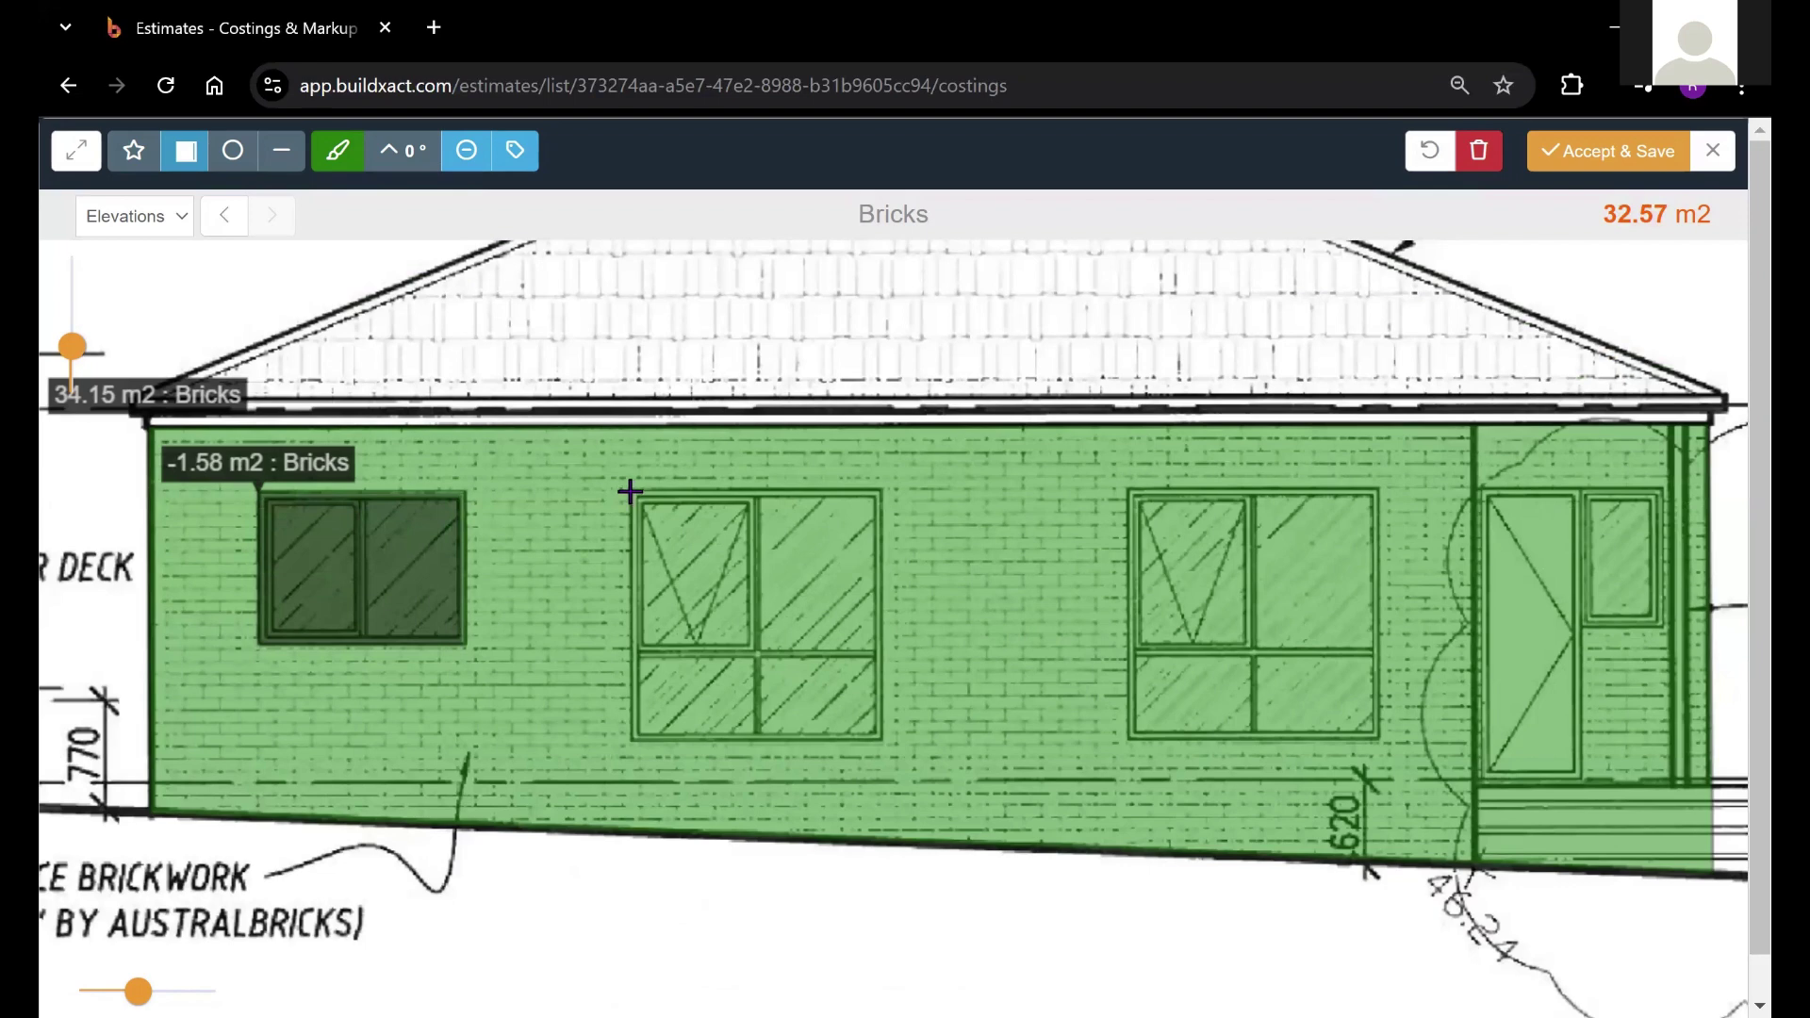
drag(629, 491, 880, 739)
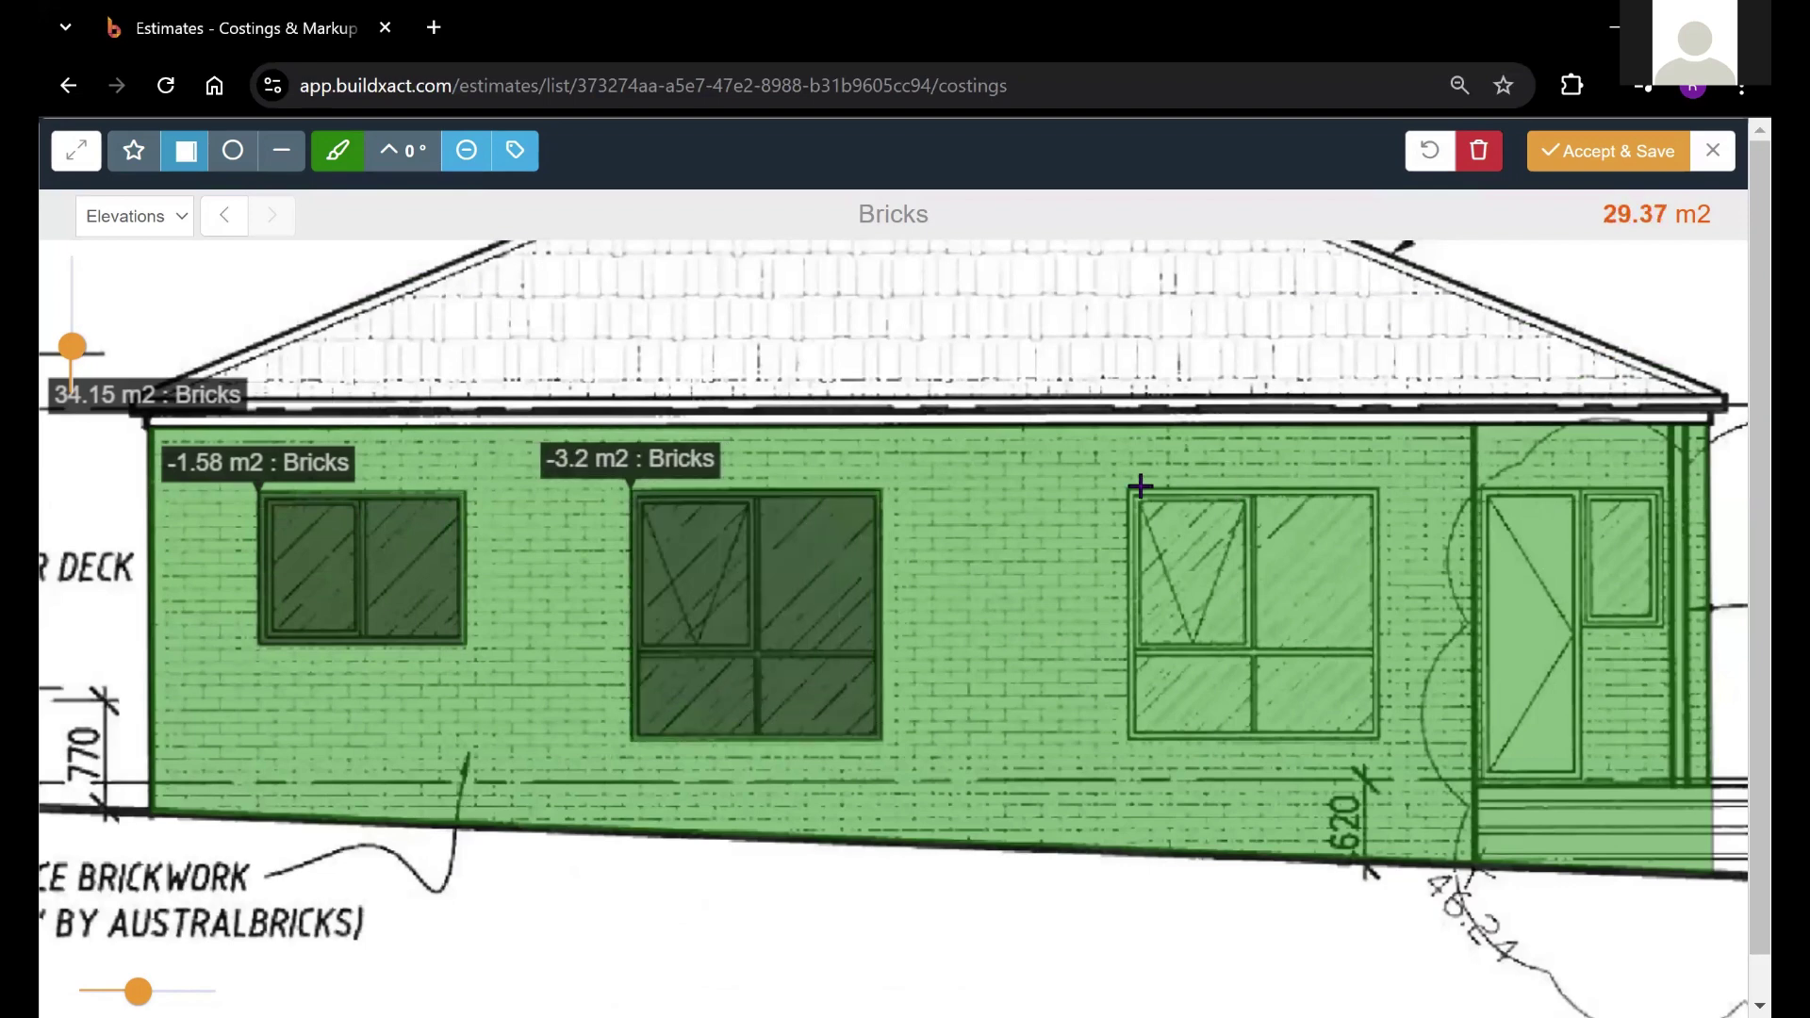
drag(1131, 490, 1379, 736)
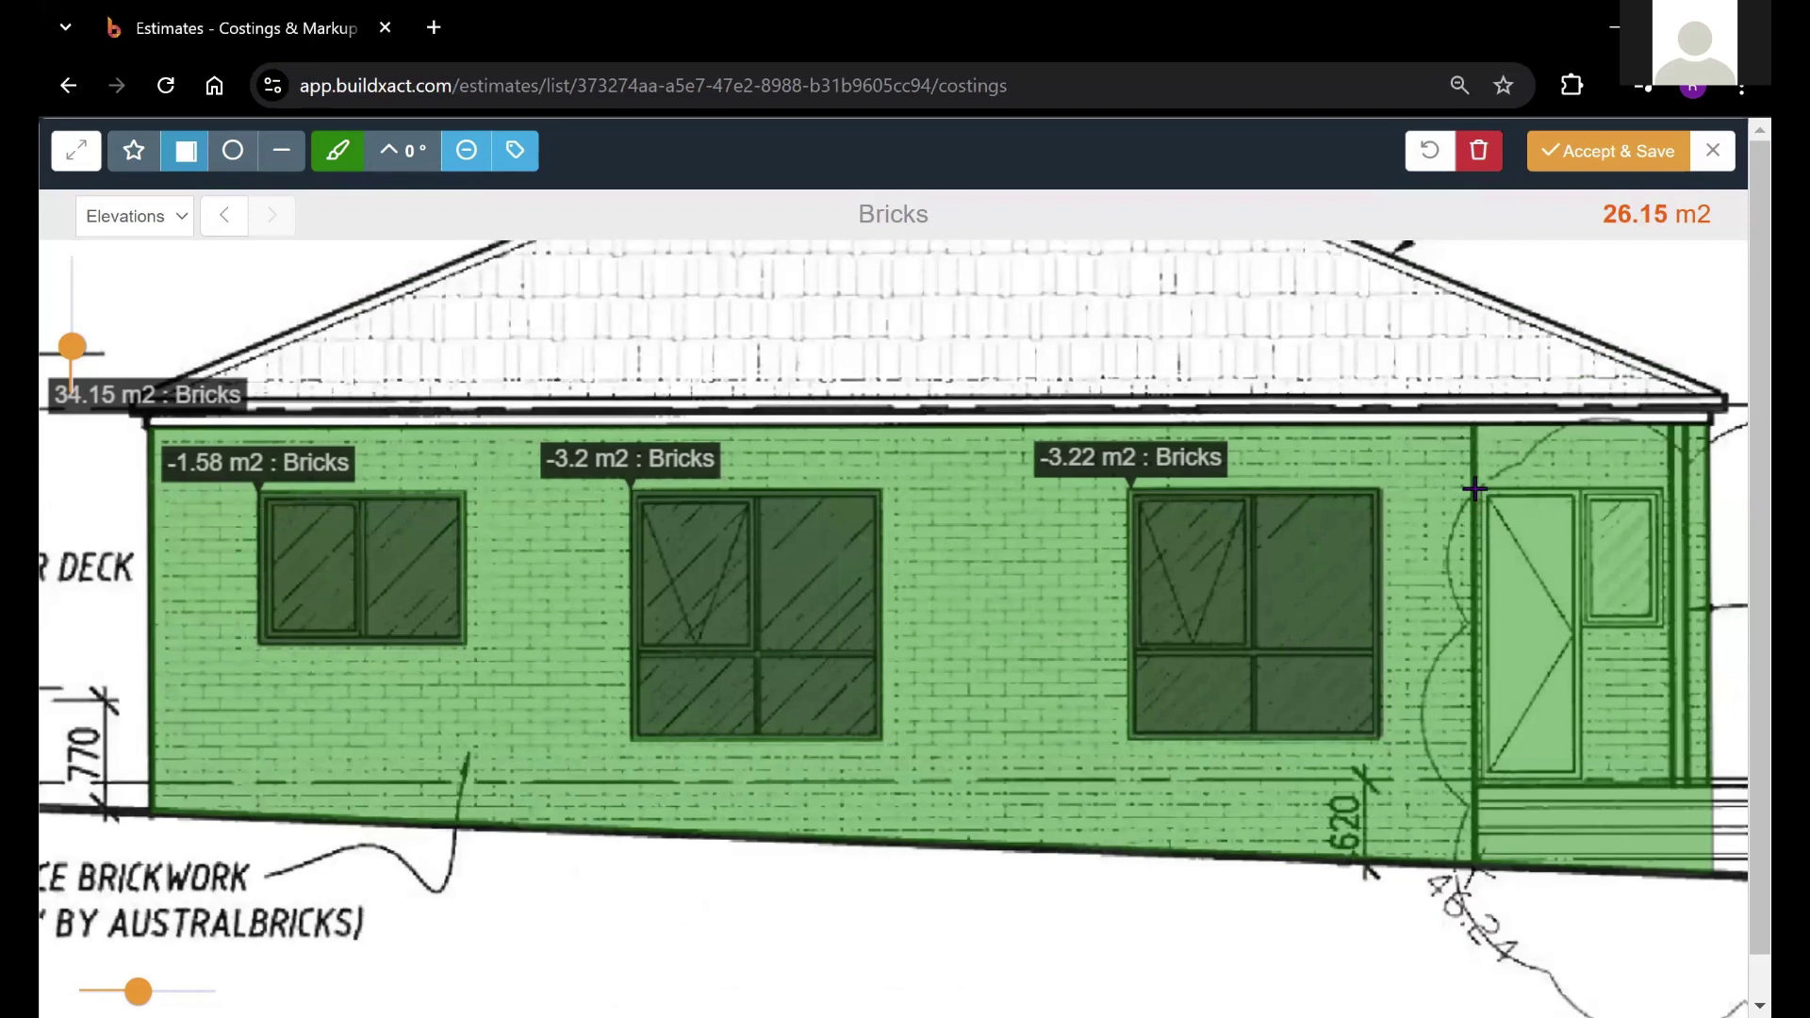
drag(1476, 489, 1574, 775)
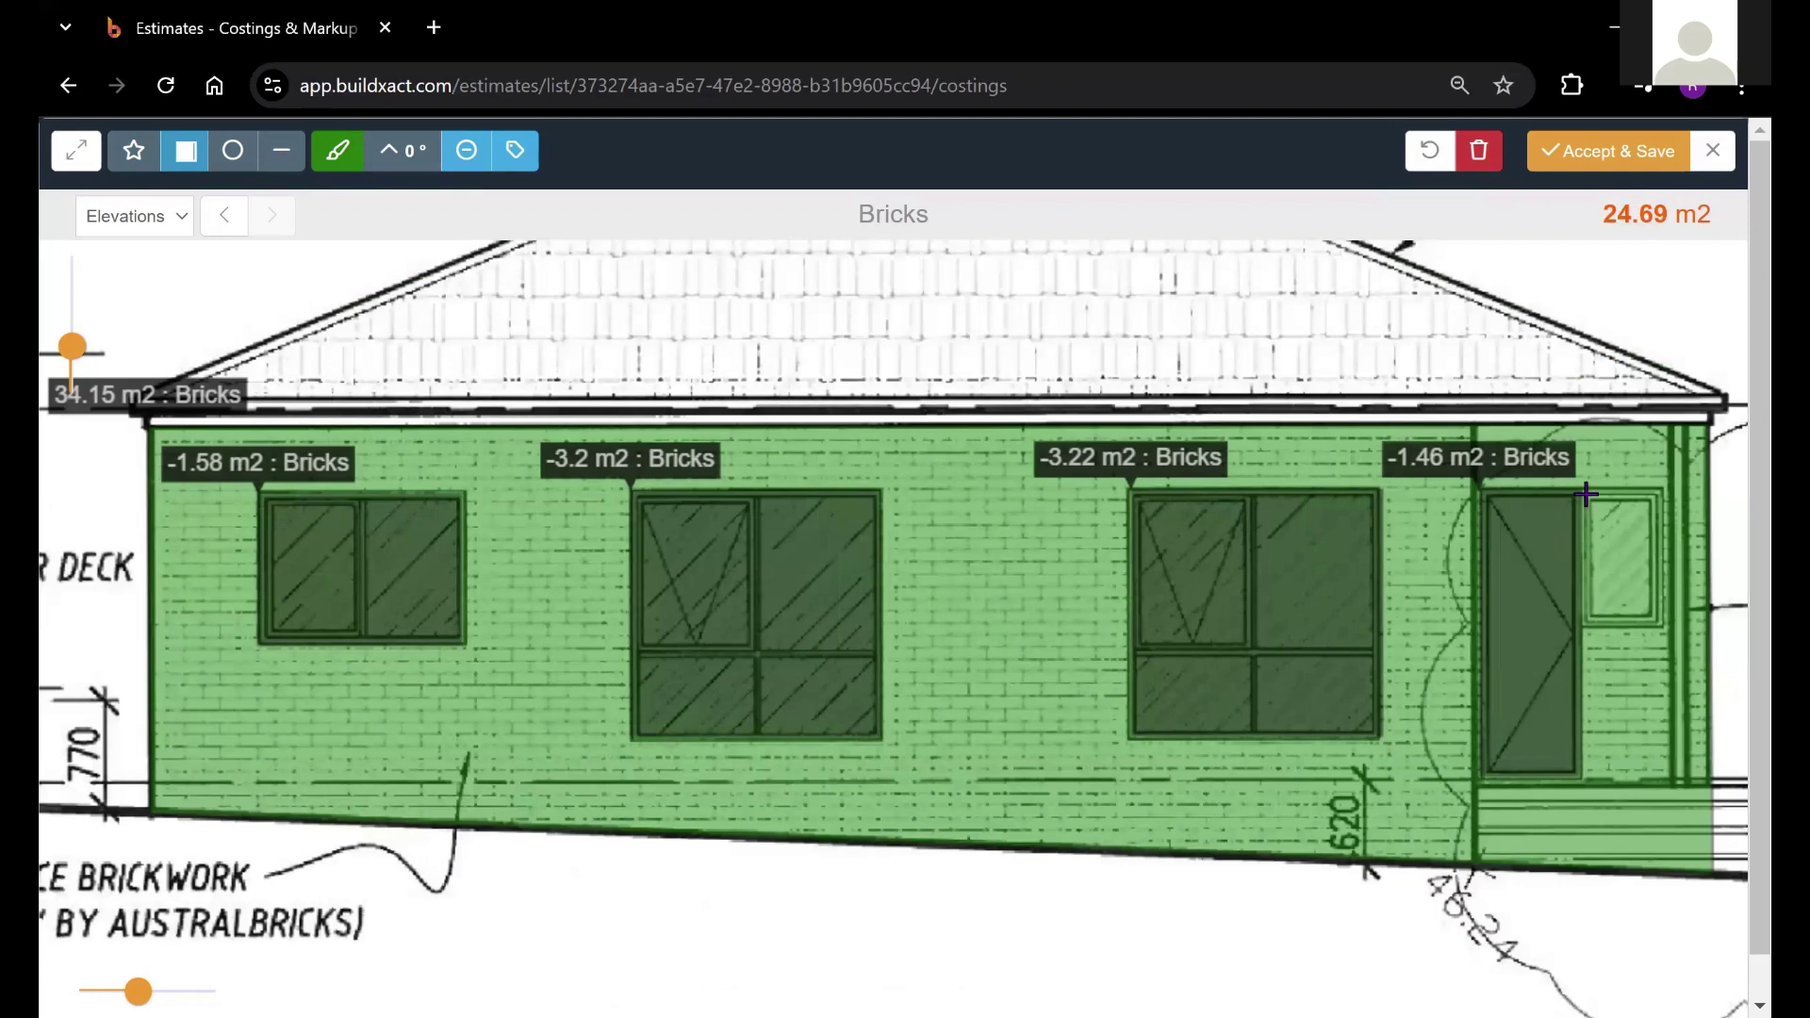
drag(1583, 487, 1651, 625)
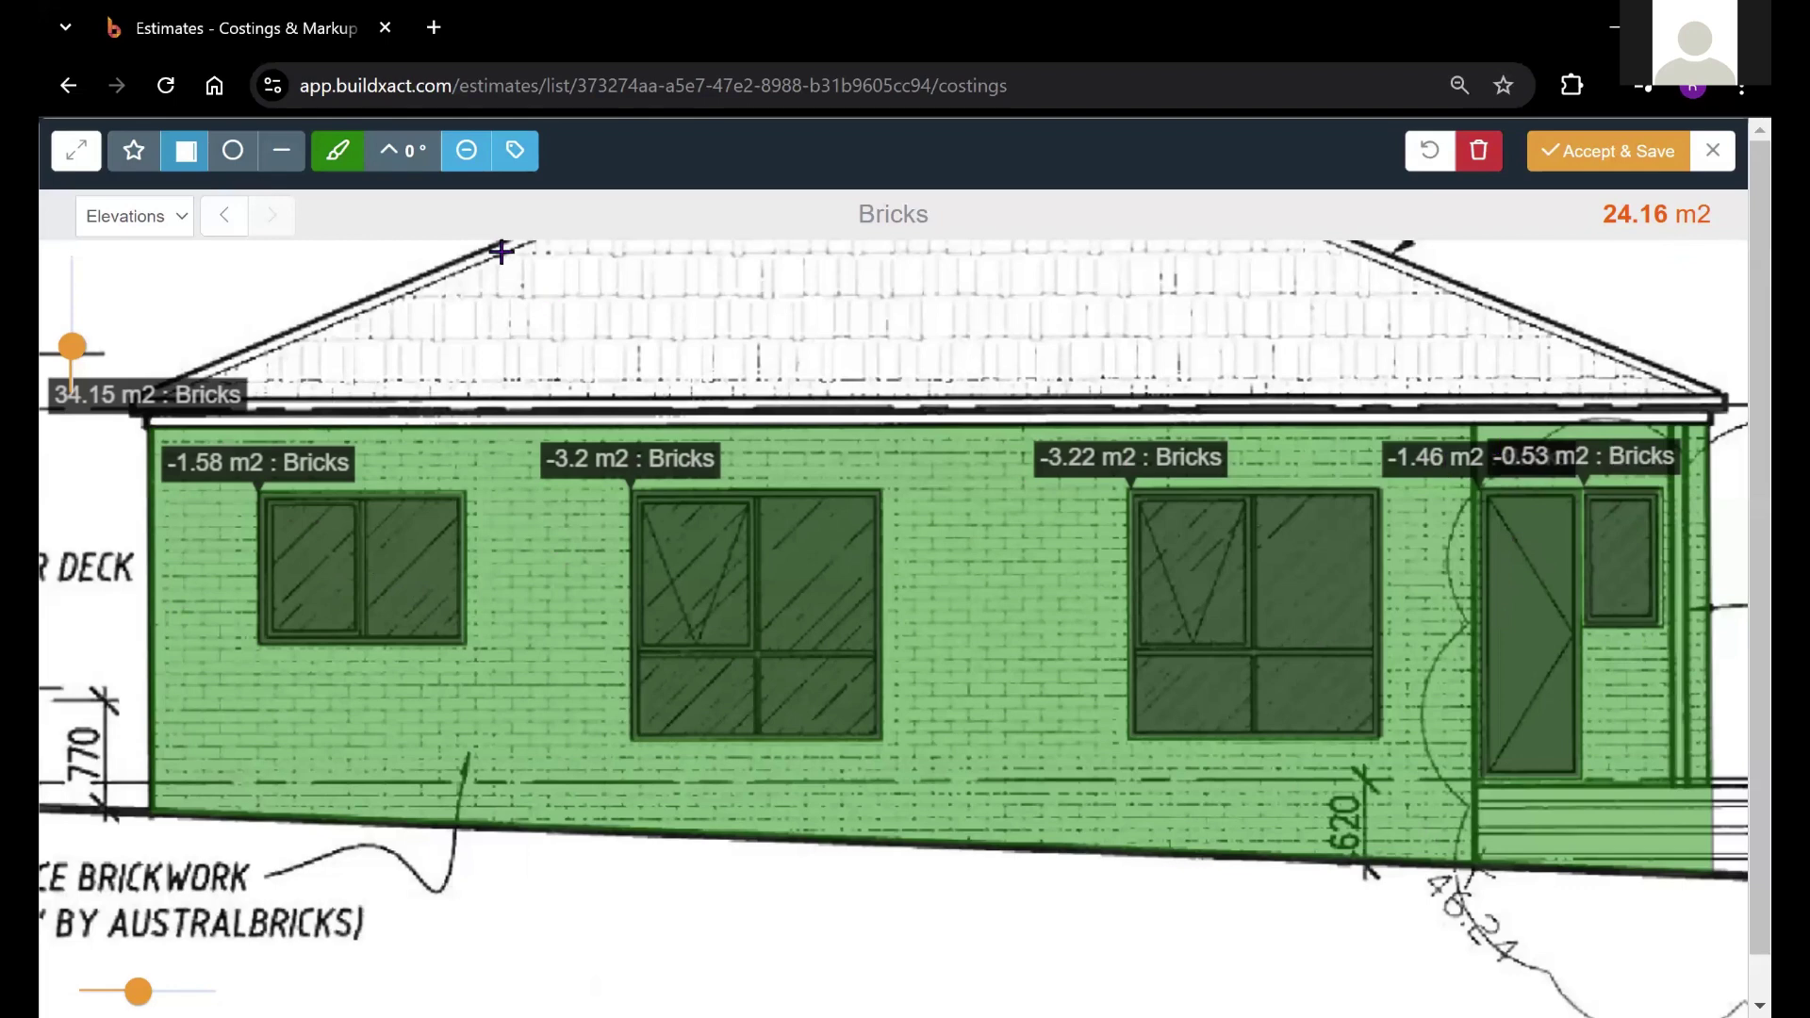
Step: Hide the shape labels and examine the deducted openings on the north elevation against the plan
click(514, 157)
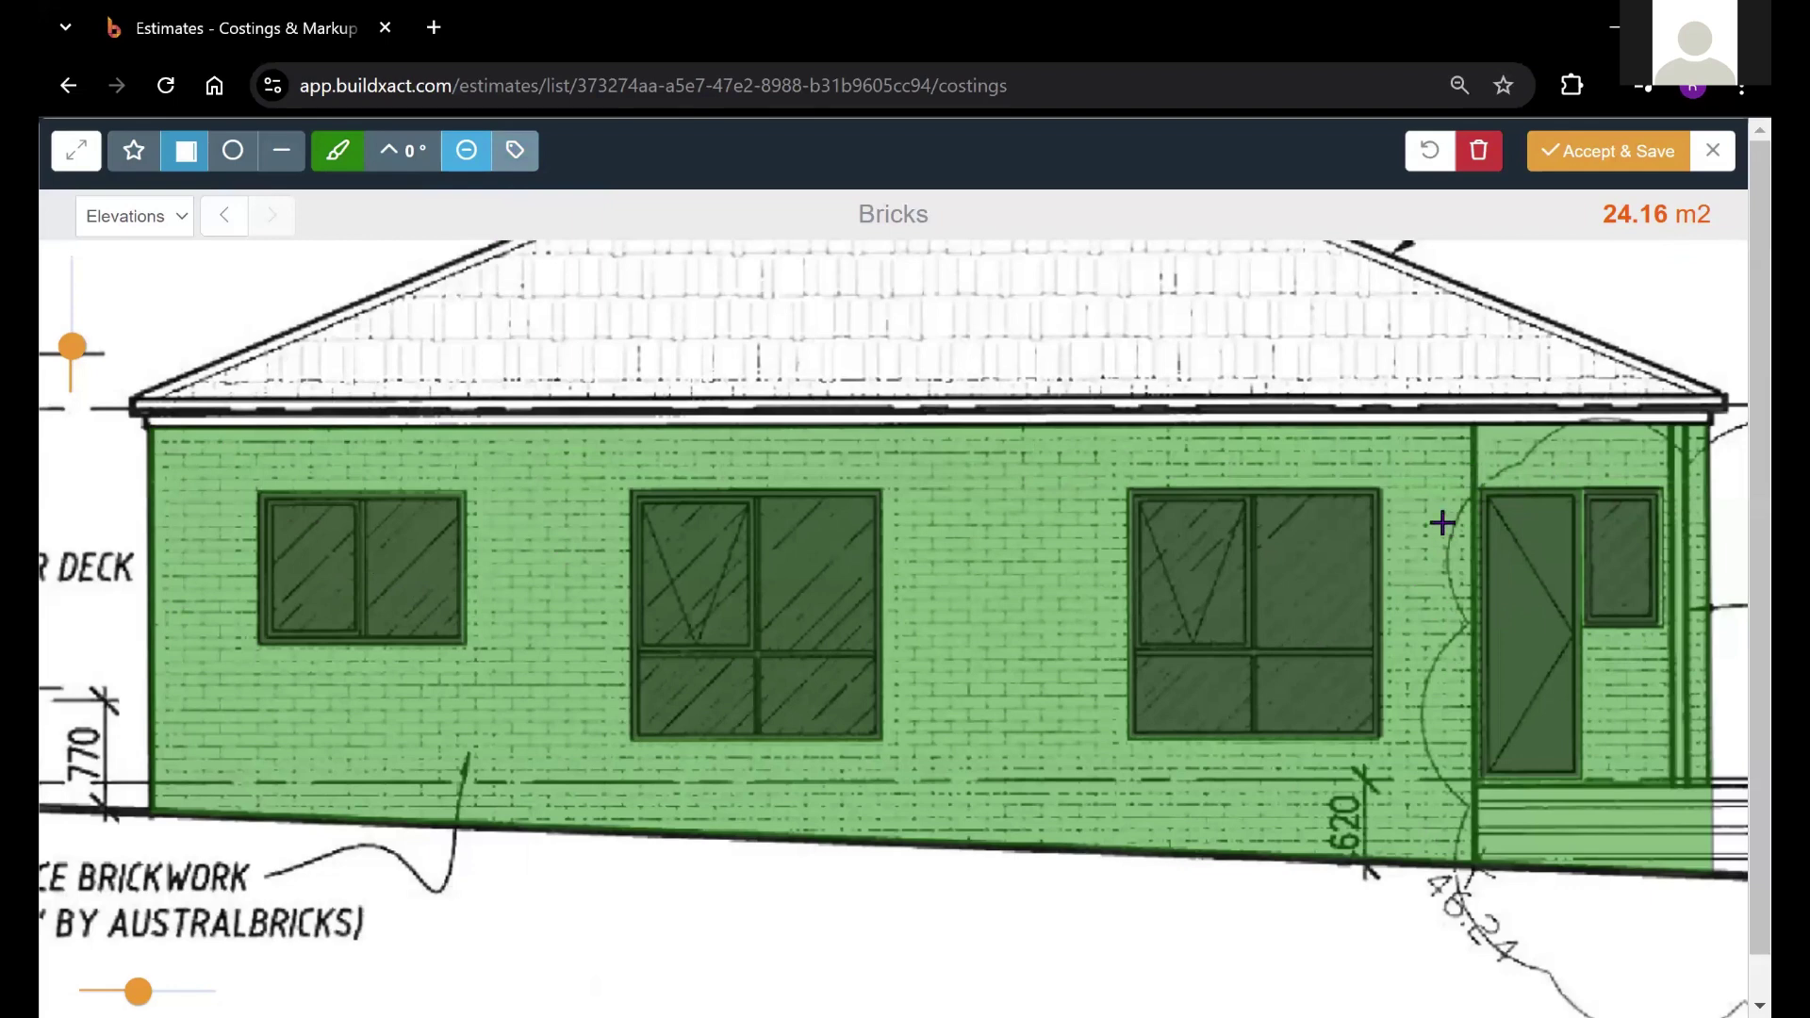
drag(1370, 540, 1347, 505)
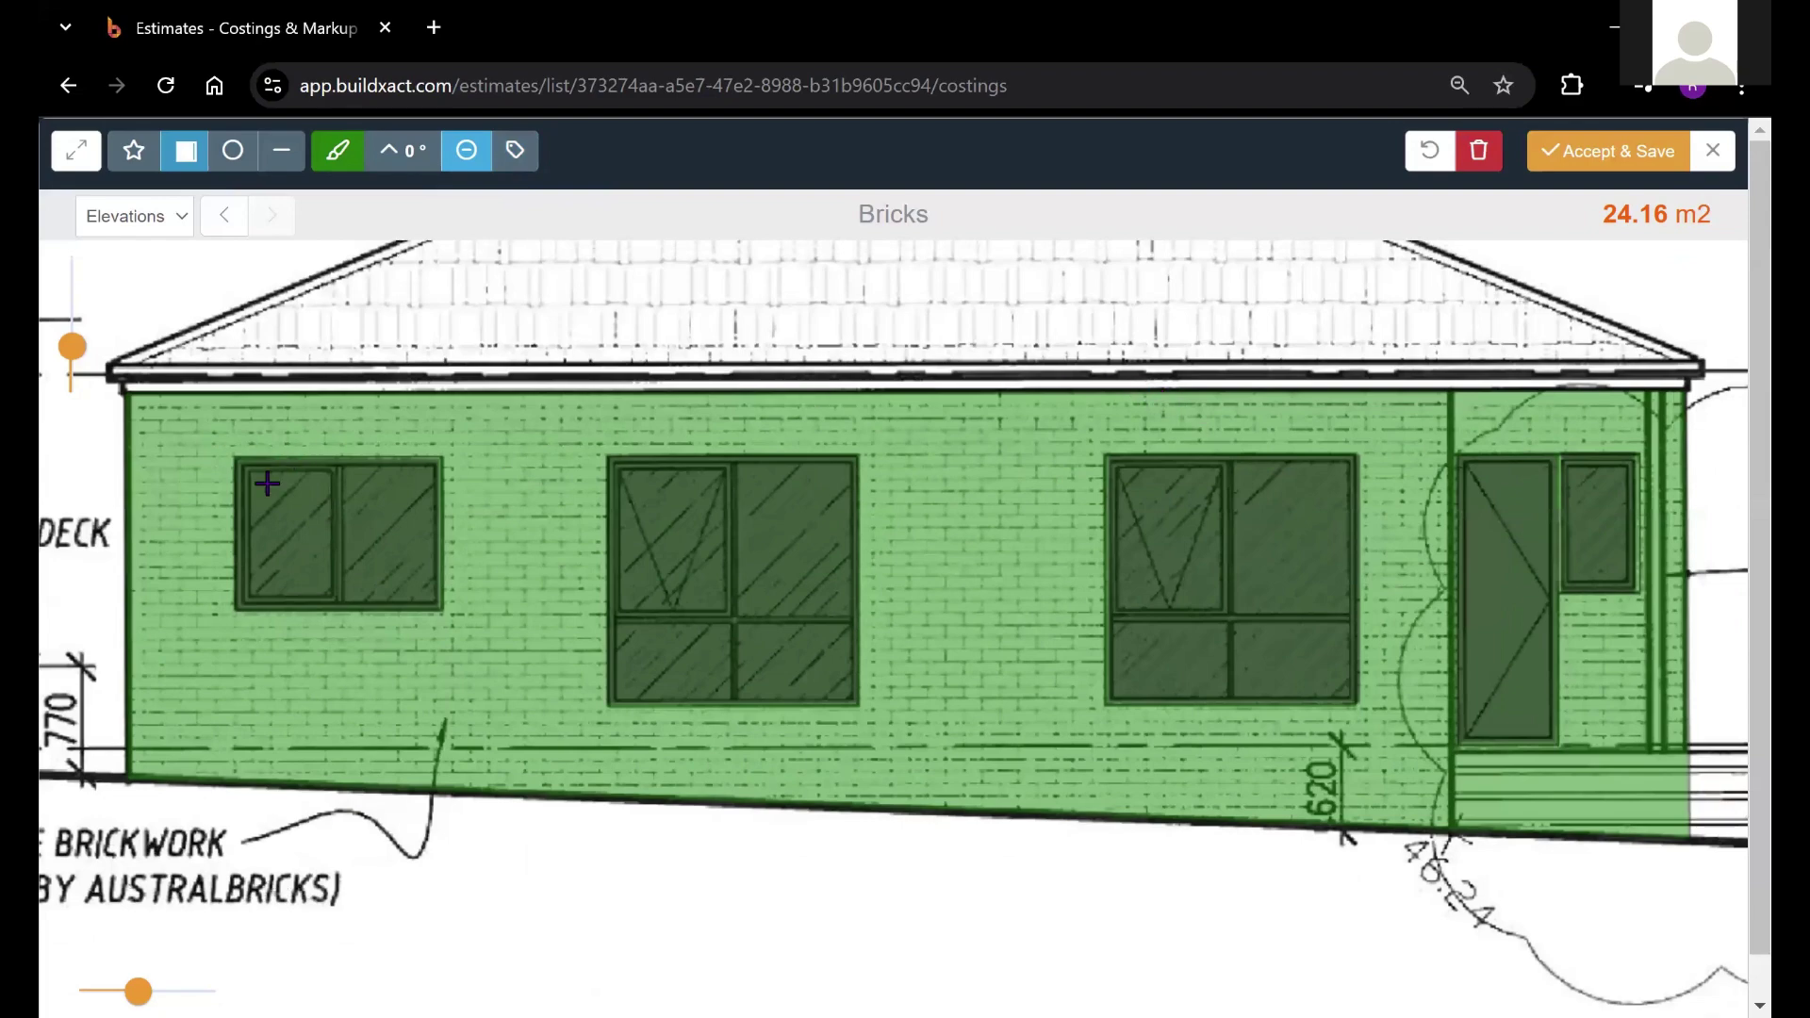
drag(359, 673, 424, 681)
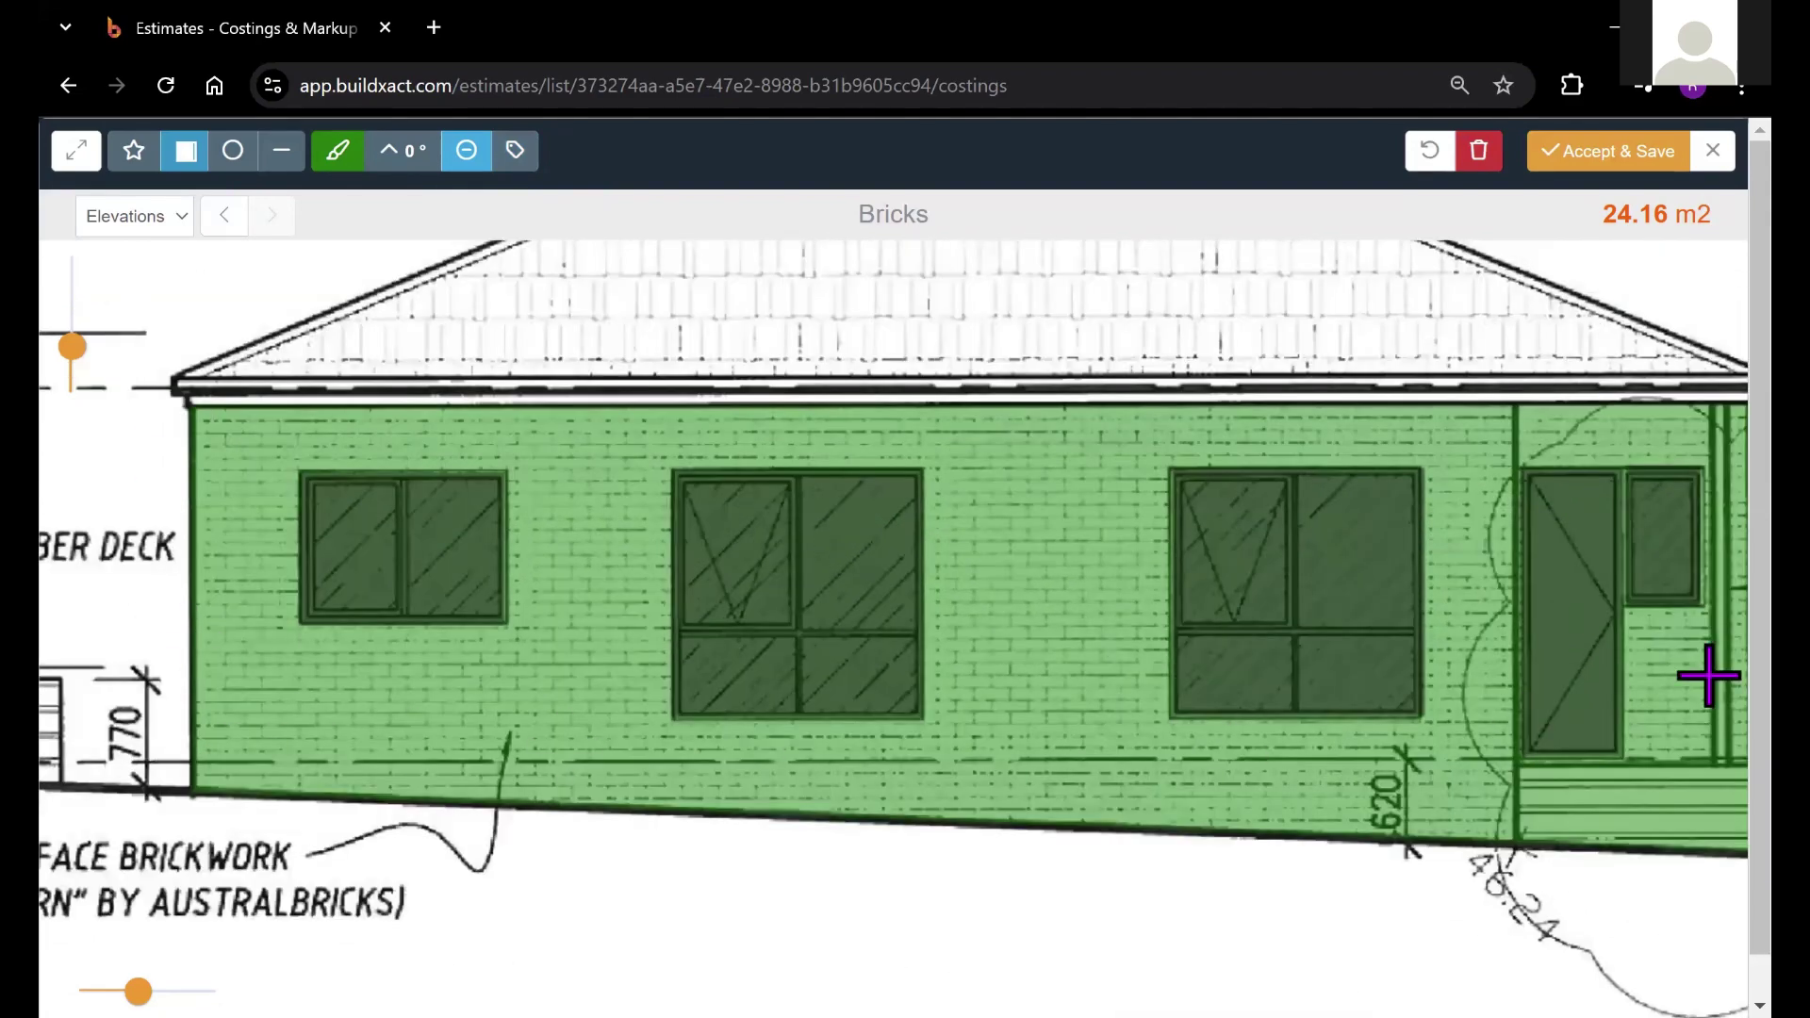
drag(1331, 468, 1270, 485)
scroll(207, 406, down, 1)
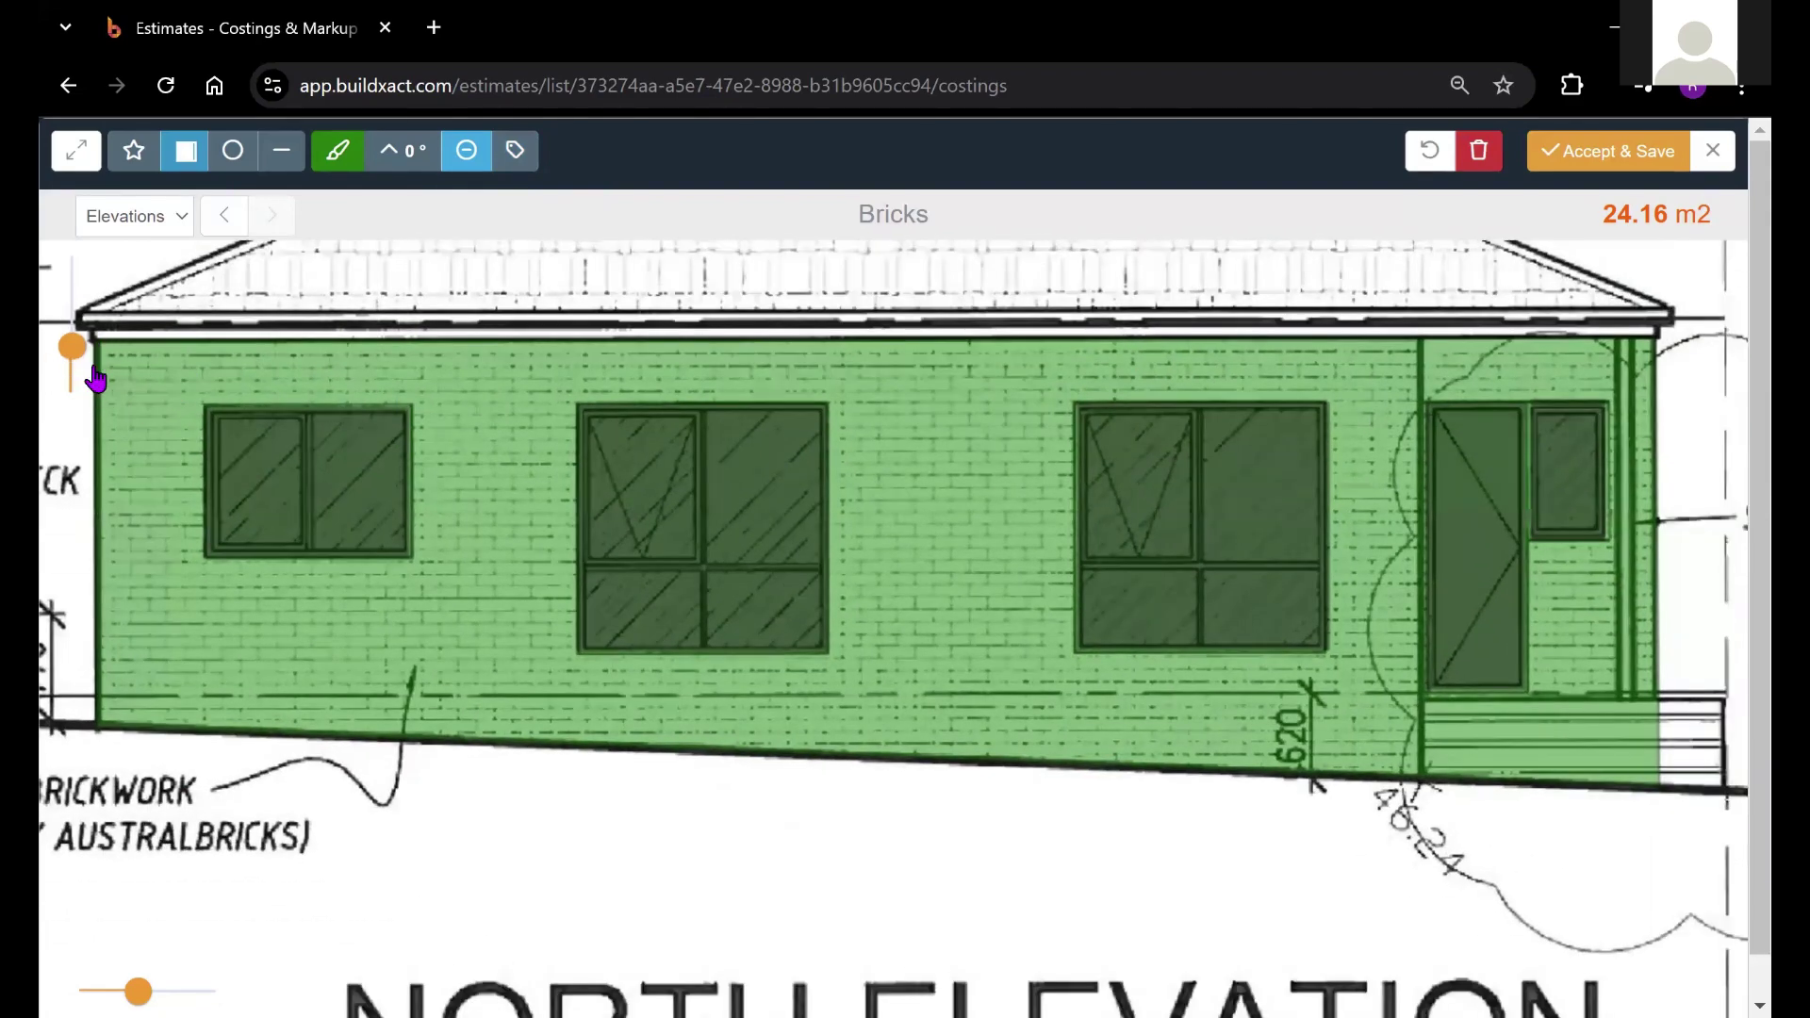
drag(72, 349, 73, 382)
drag(264, 476, 886, 460)
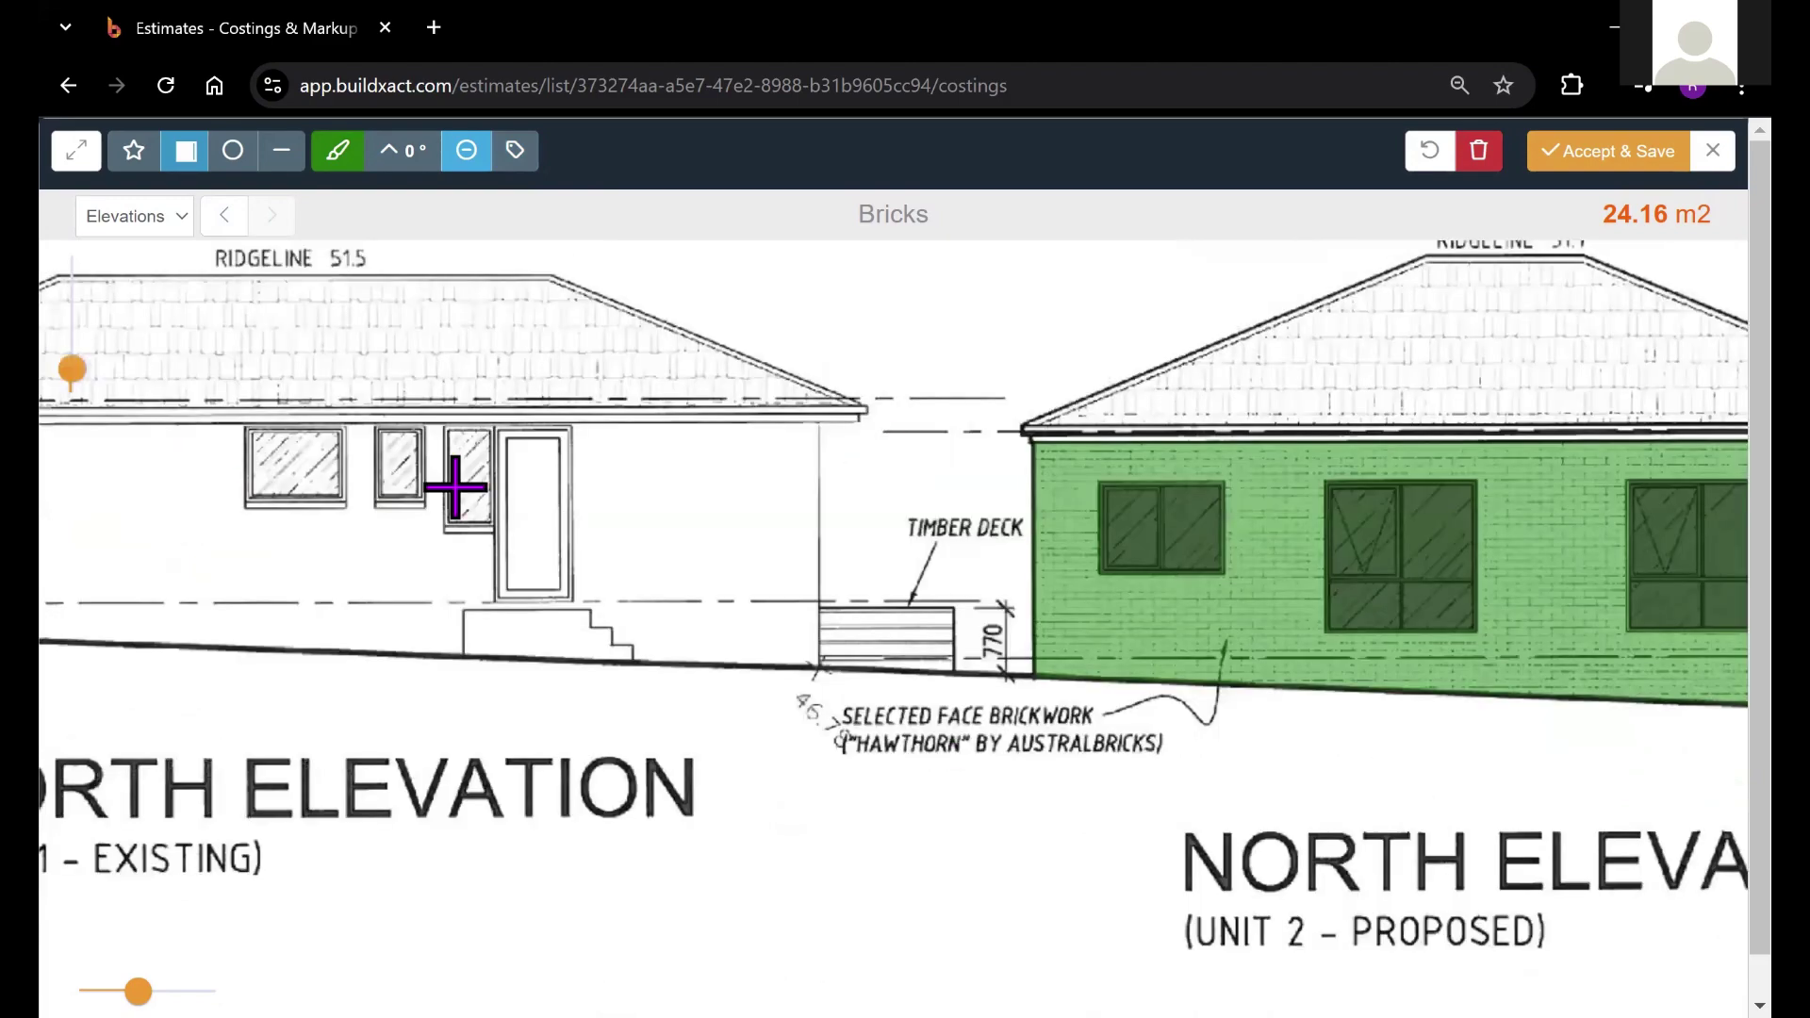
drag(1340, 702, 1267, 658)
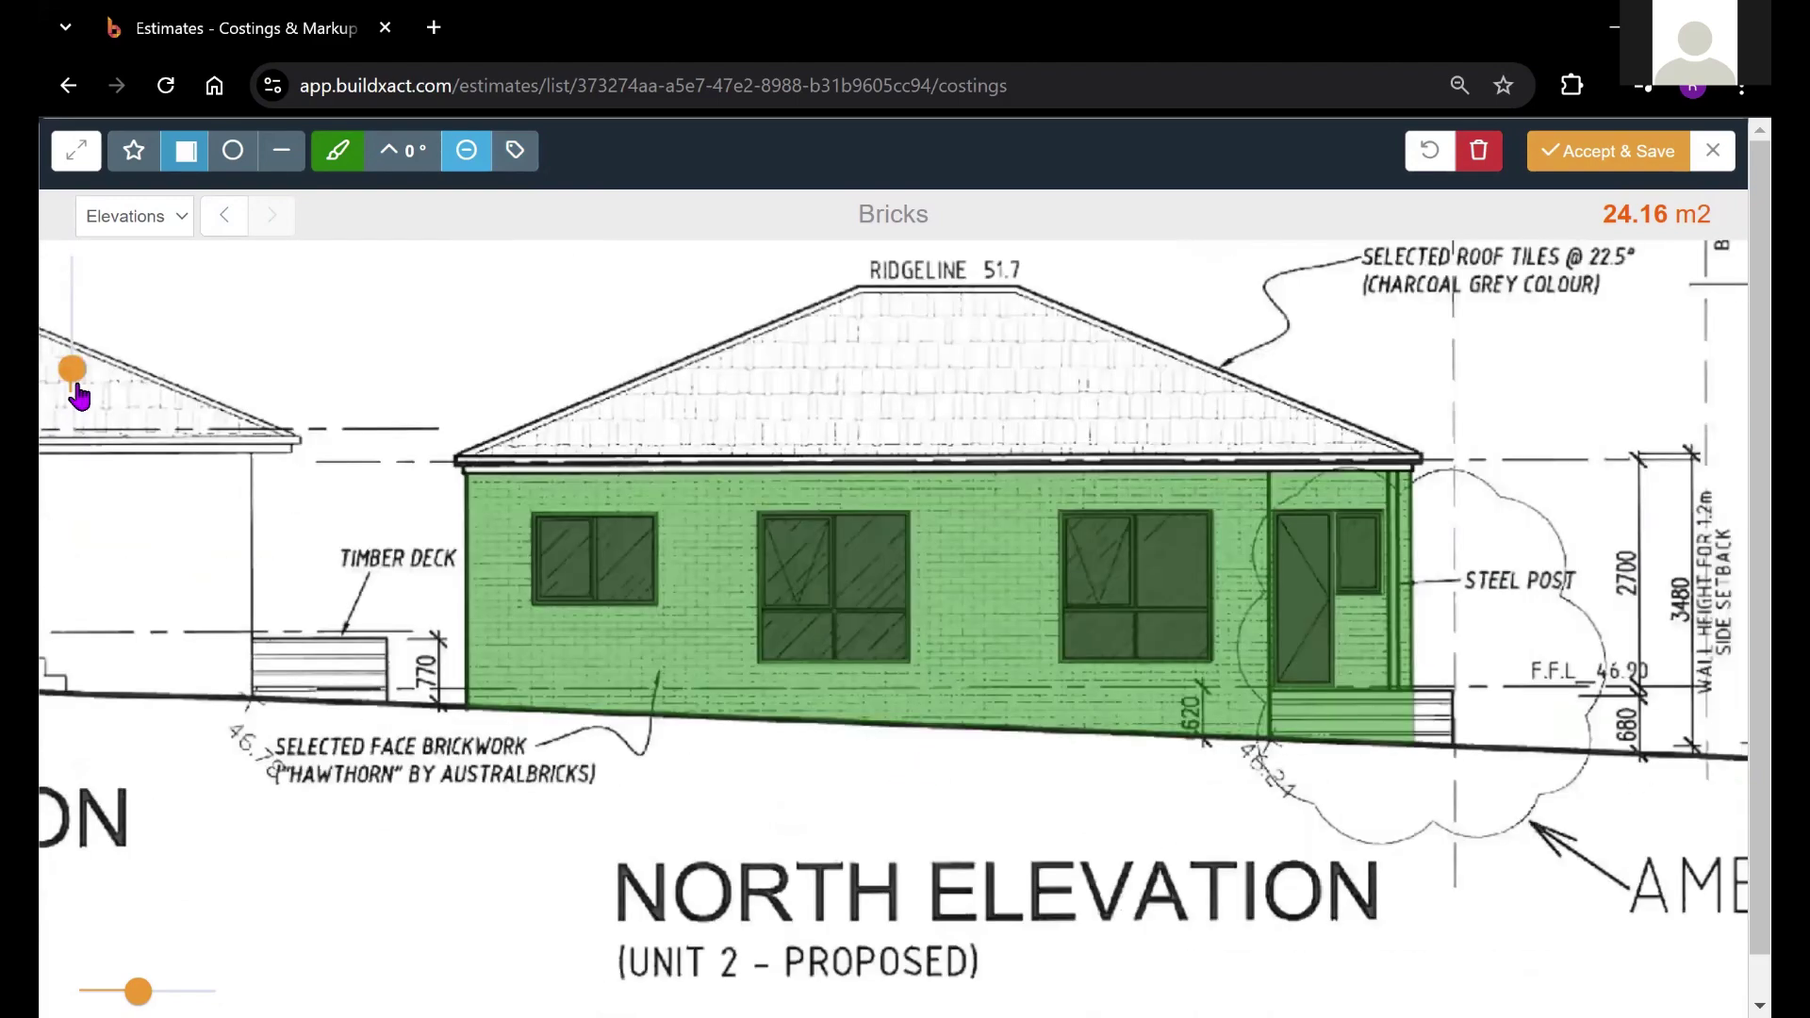
click(74, 375)
drag(73, 370, 73, 357)
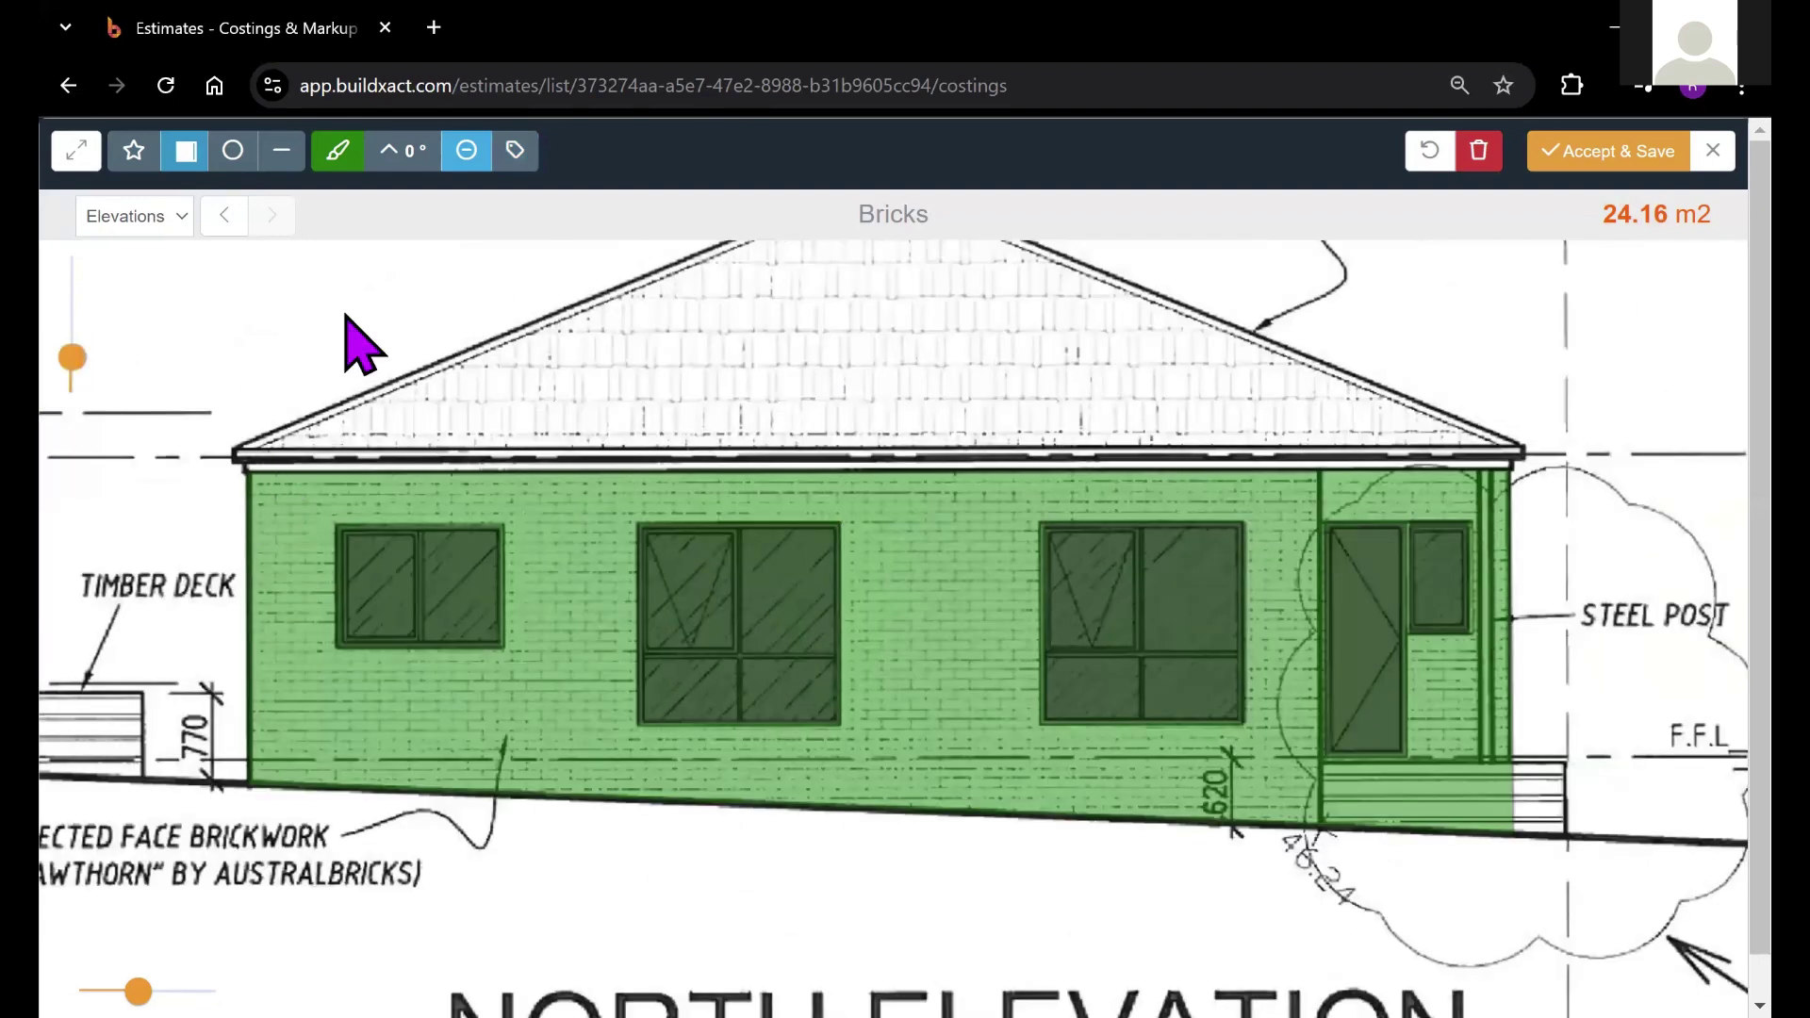
Step: Show the shape labels again and save the net brick area to the Bricks item
click(506, 160)
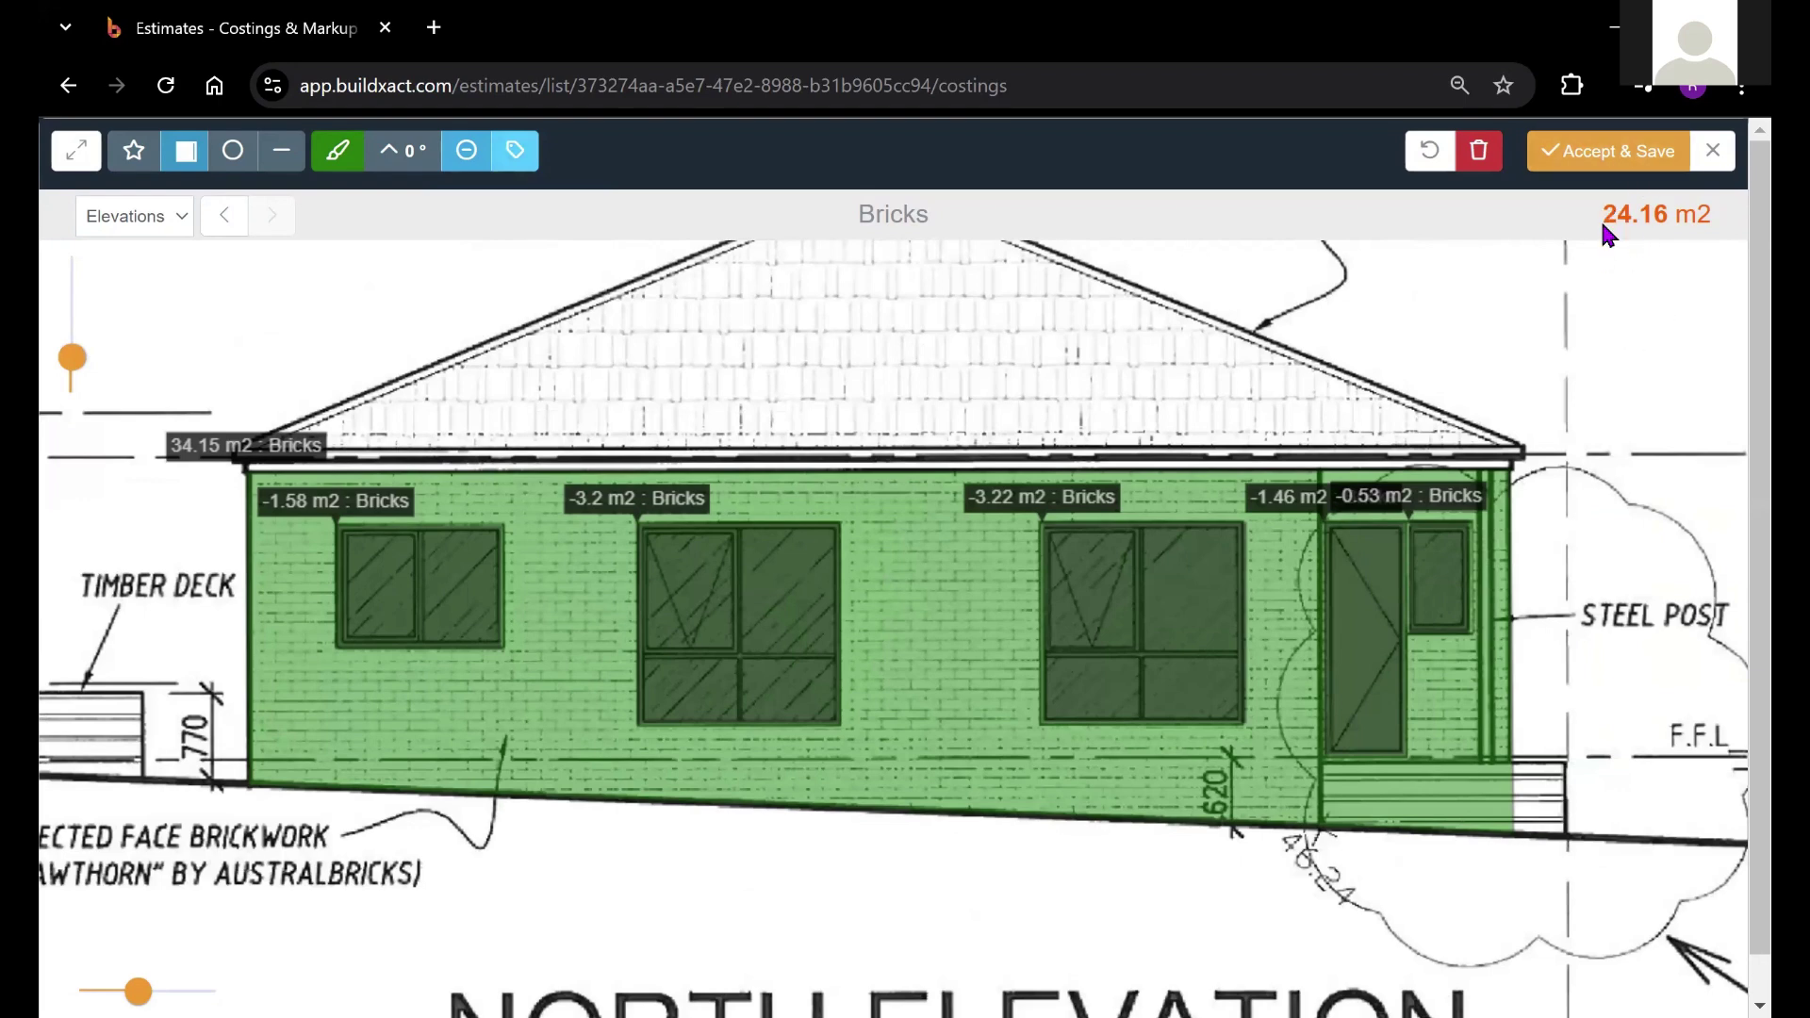
drag(1604, 217, 1684, 219)
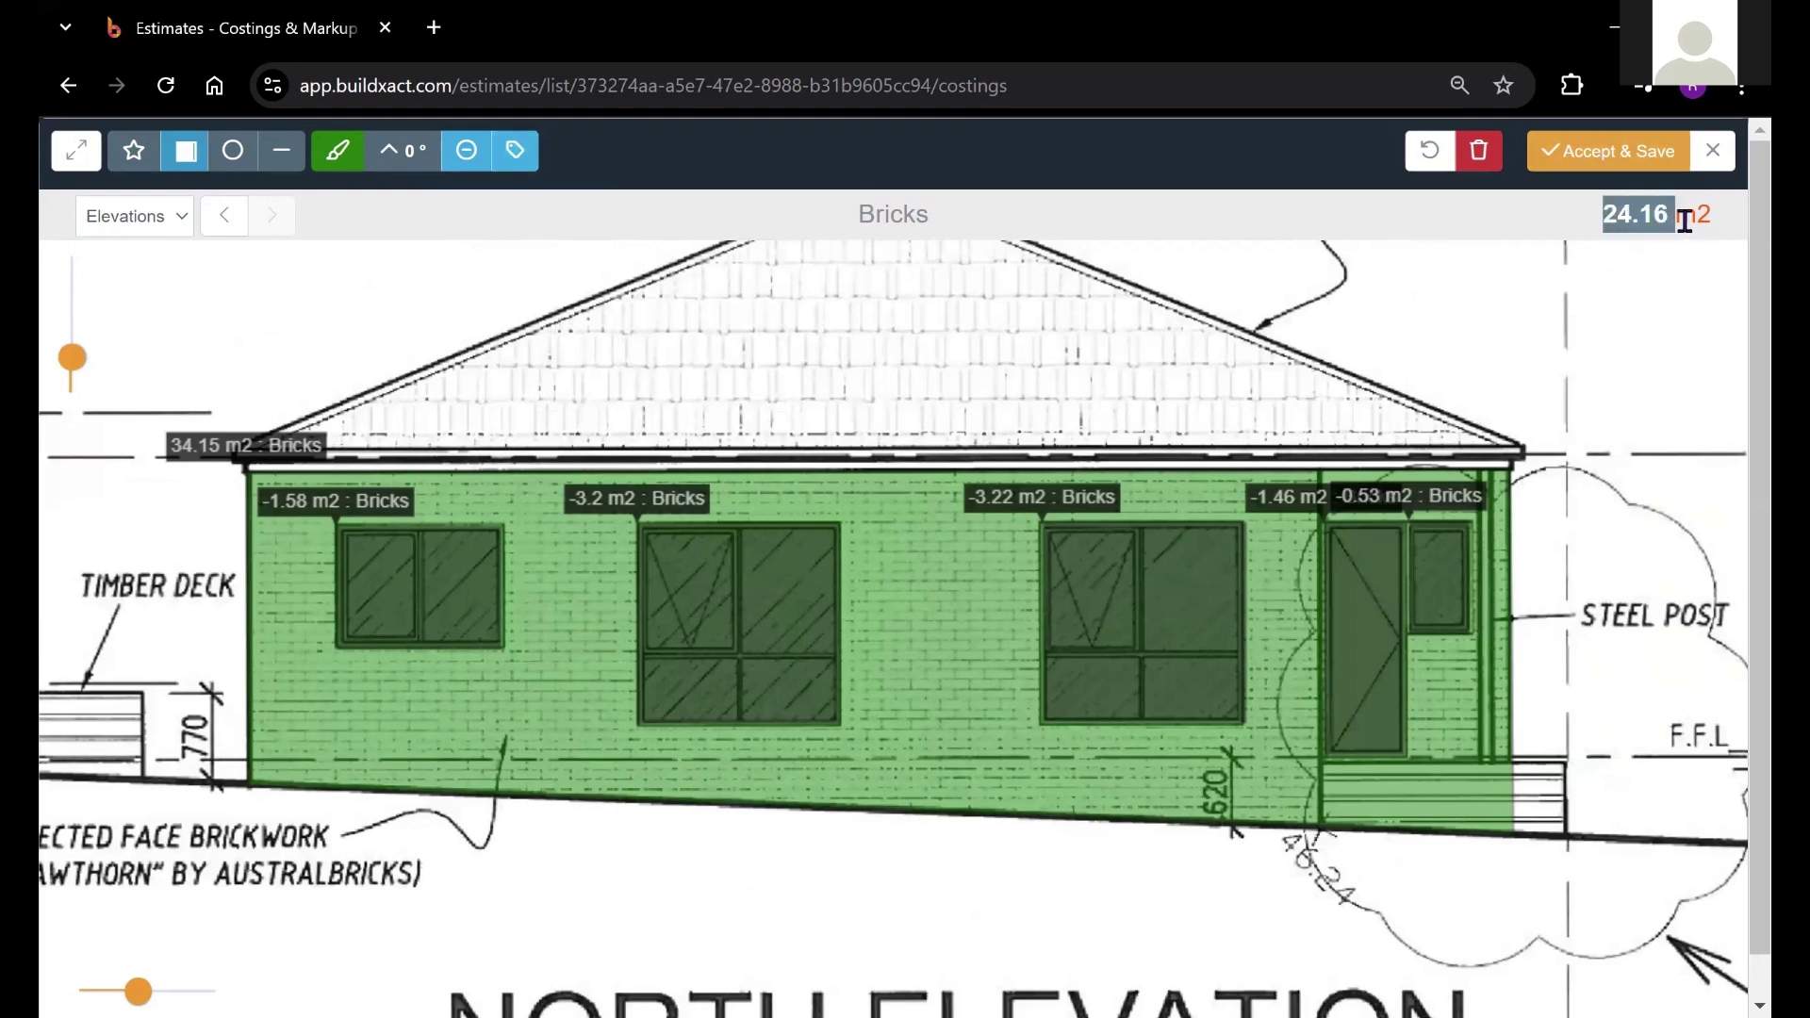
click(1615, 159)
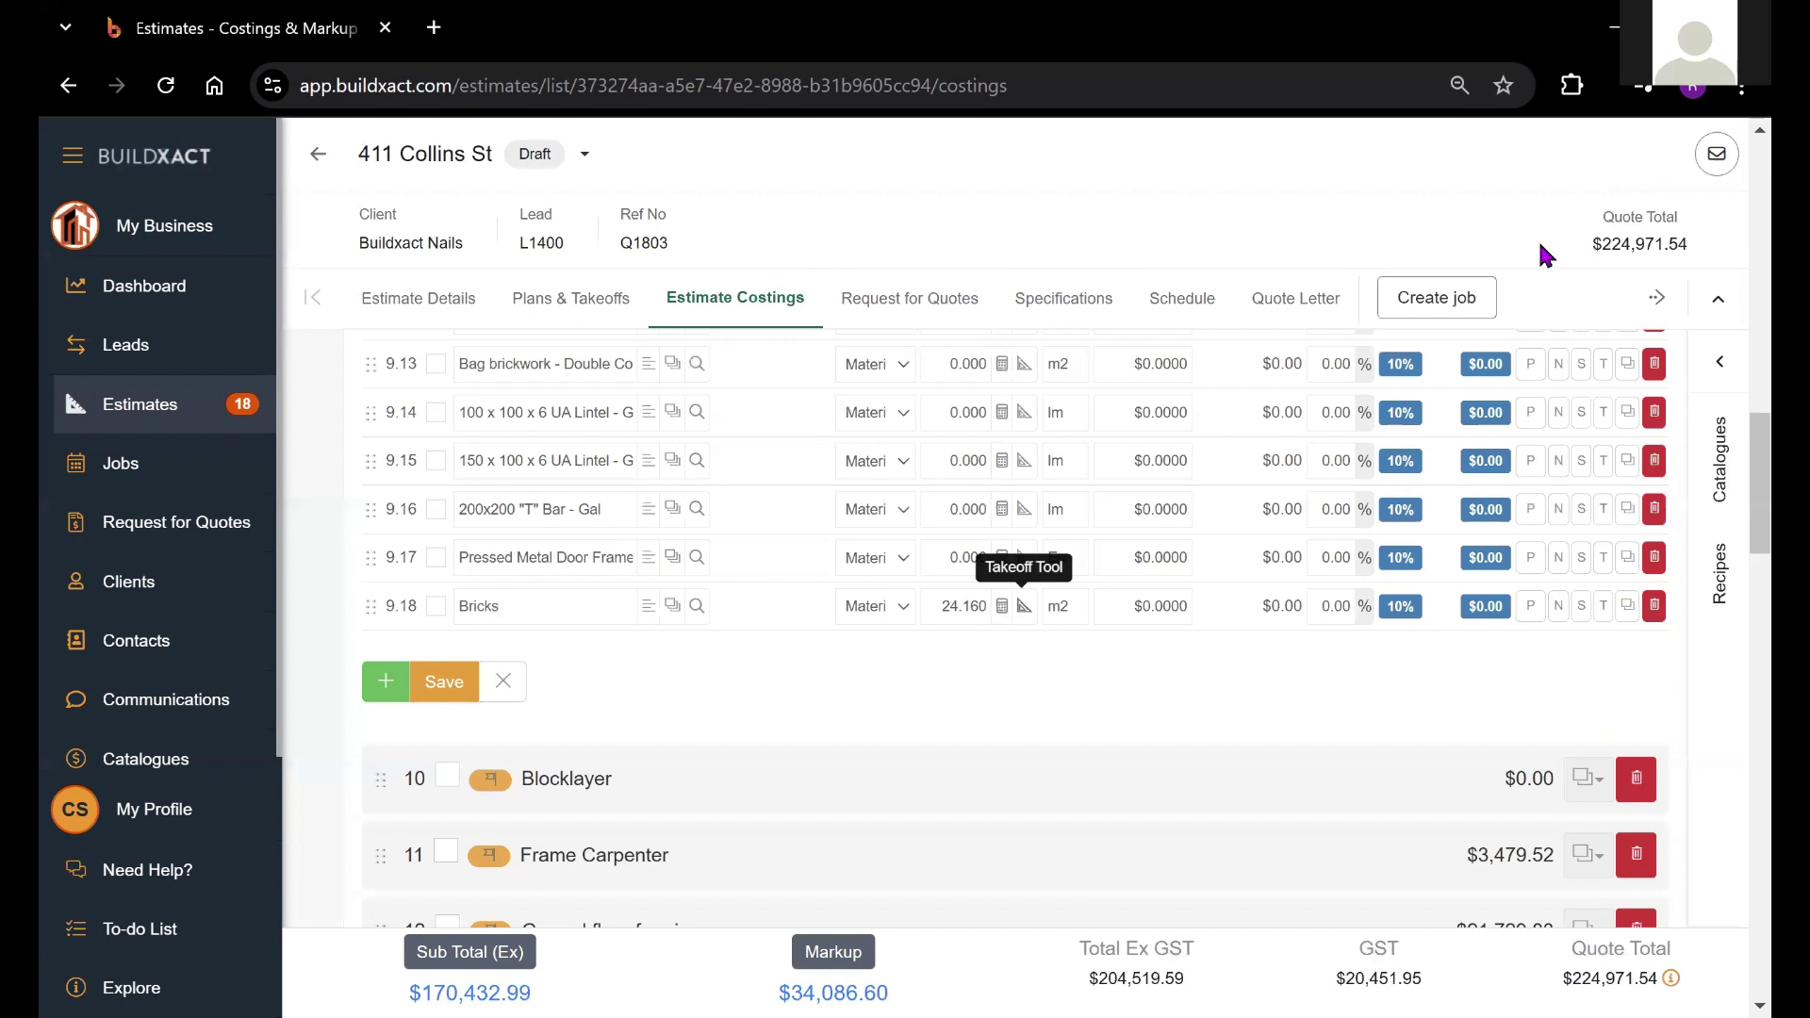